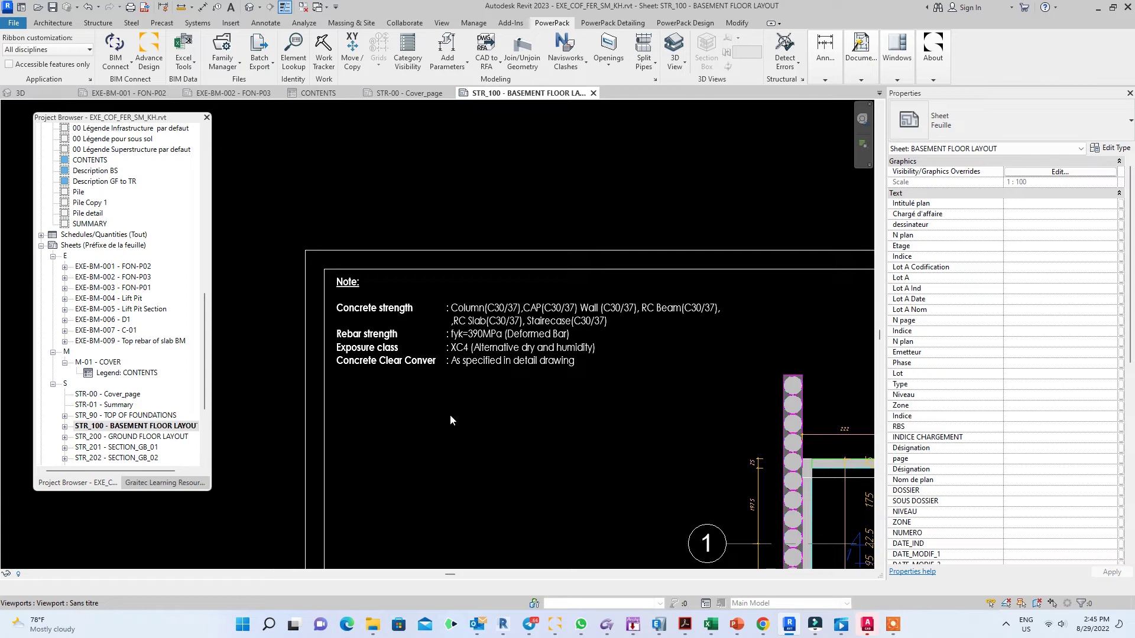
From the Project Browser's Legends category, add a legend view named Legend at 1 : 50
{"action": "middle_click_drag", "start_coordinate": [449, 413], "coordinate": [450, 413]}
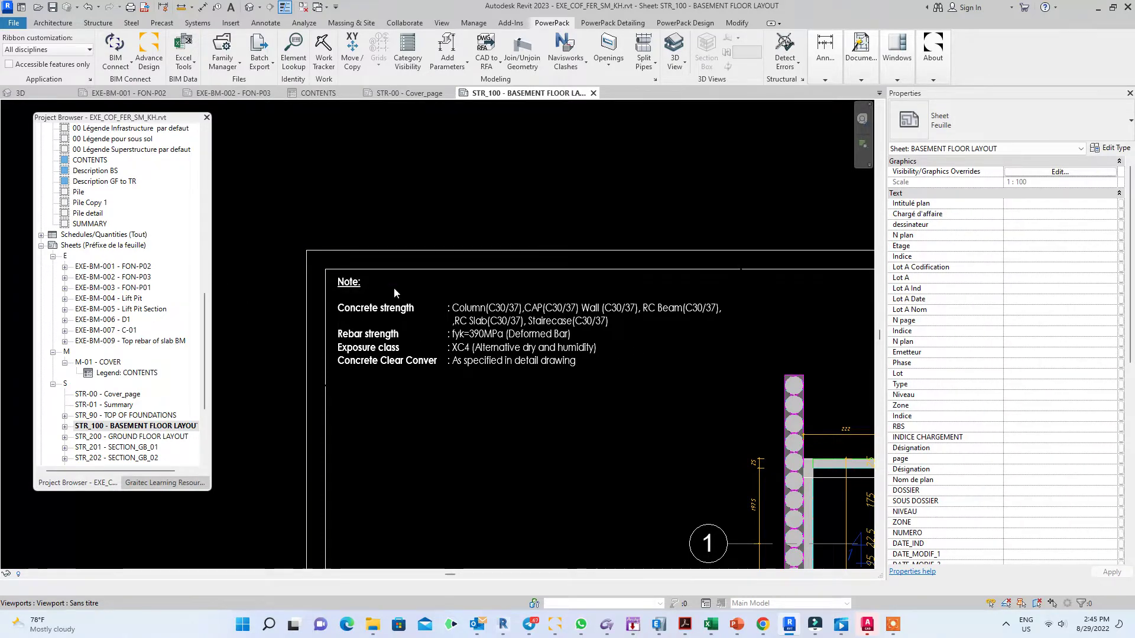
{"action": "scroll", "coordinate": [81, 260], "scroll_direction": "up", "scroll_amount": 1}
{"action": "scroll", "coordinate": [81, 260], "scroll_direction": "up", "scroll_amount": 2}
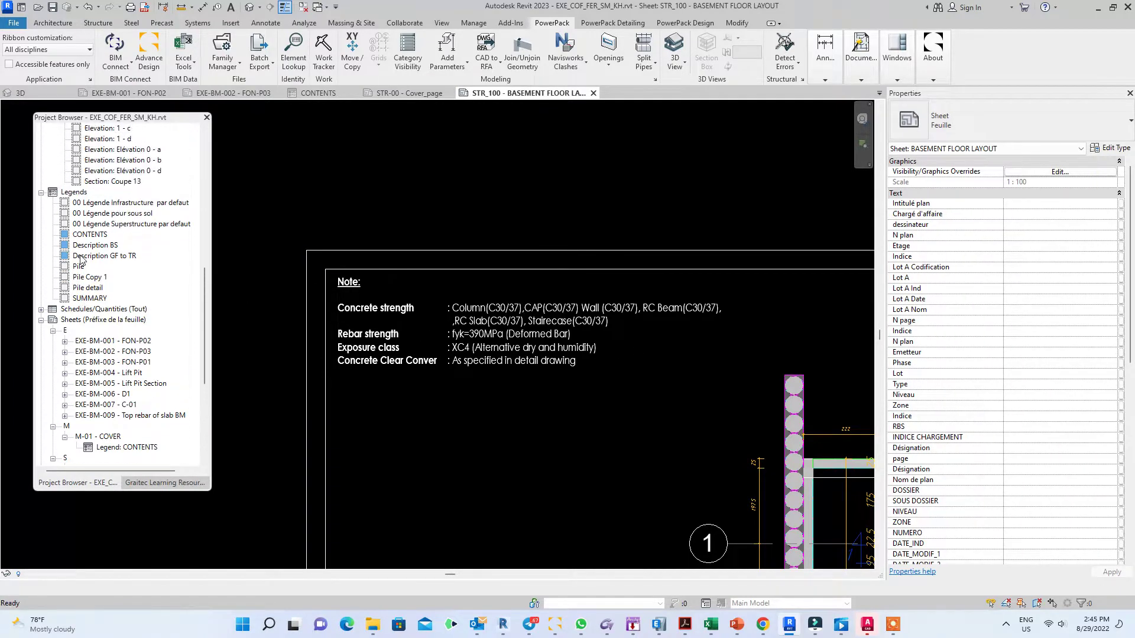
{"action": "scroll", "coordinate": [81, 260], "scroll_direction": "up", "scroll_amount": 1}
{"action": "right_click", "coordinate": [72, 214]}
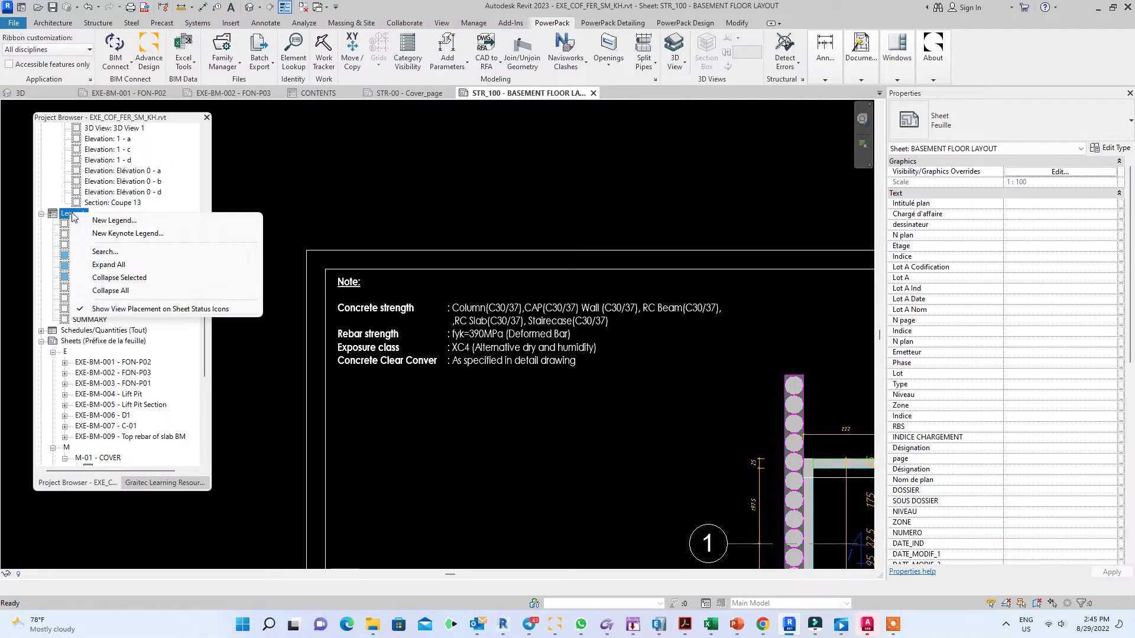
{"action": "key", "text": "Escape"}
{"action": "scroll", "coordinate": [77, 278], "scroll_direction": "up", "scroll_amount": 1}
{"action": "scroll", "coordinate": [77, 277], "scroll_direction": "up", "scroll_amount": 2}
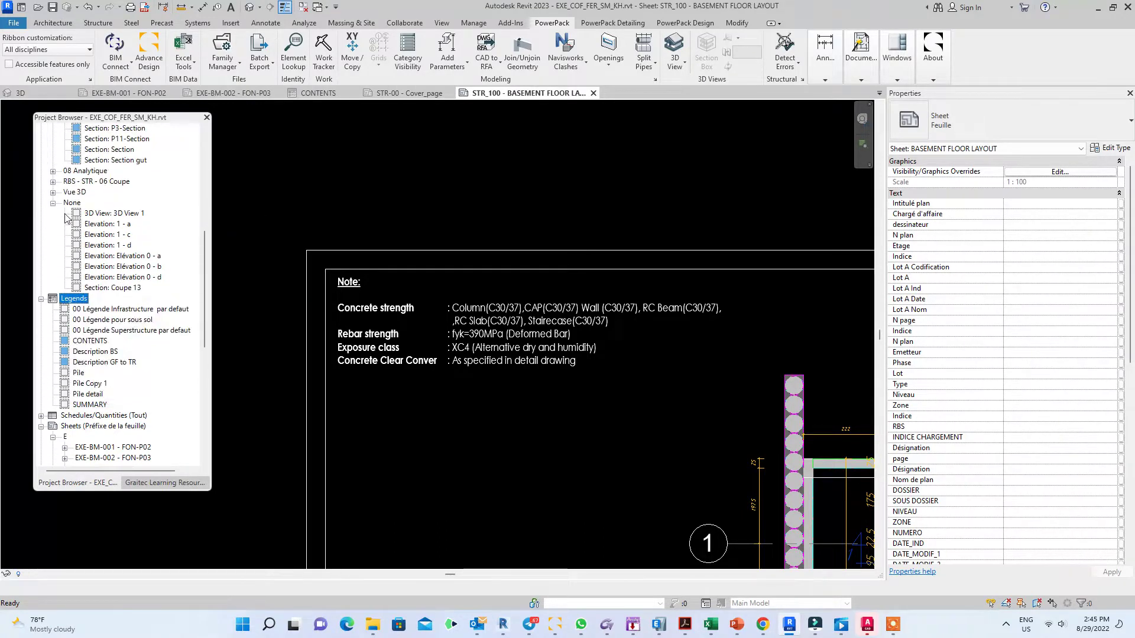
{"action": "right_click", "coordinate": [79, 303]}
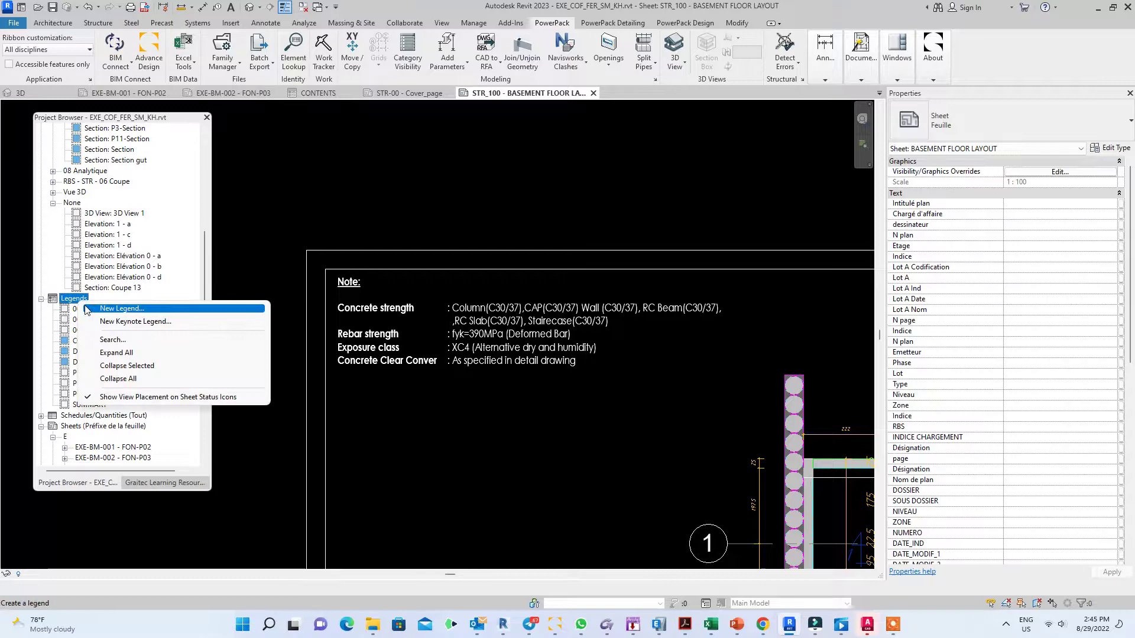
{"action": "left_click", "coordinate": [121, 310]}
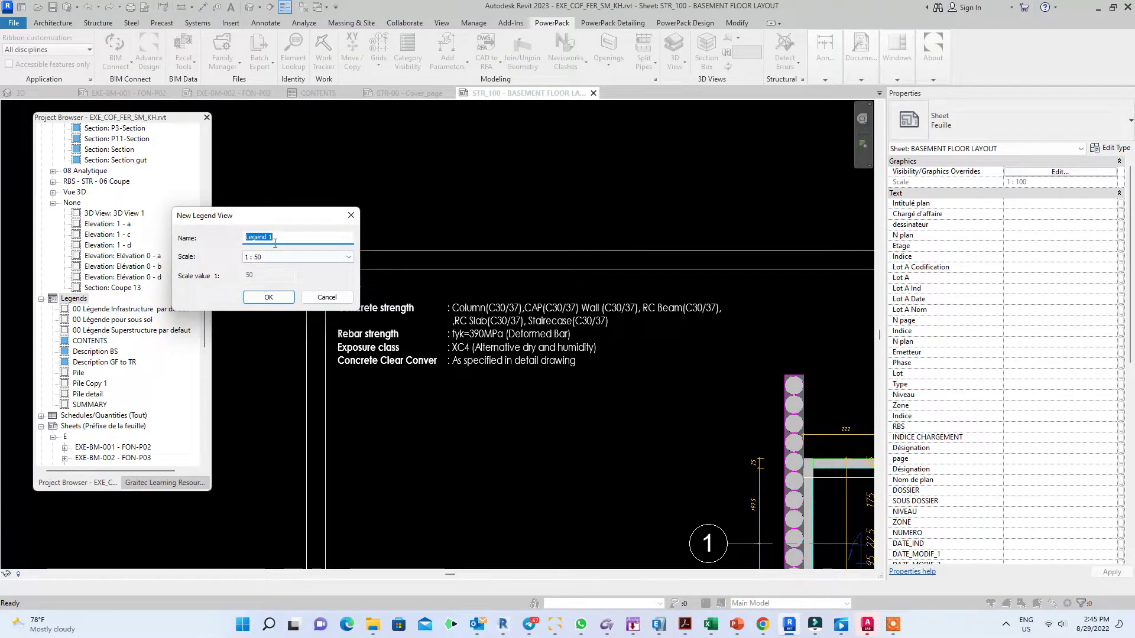
{"action": "left_click", "coordinate": [278, 236]}
{"action": "left_click", "coordinate": [289, 297]}
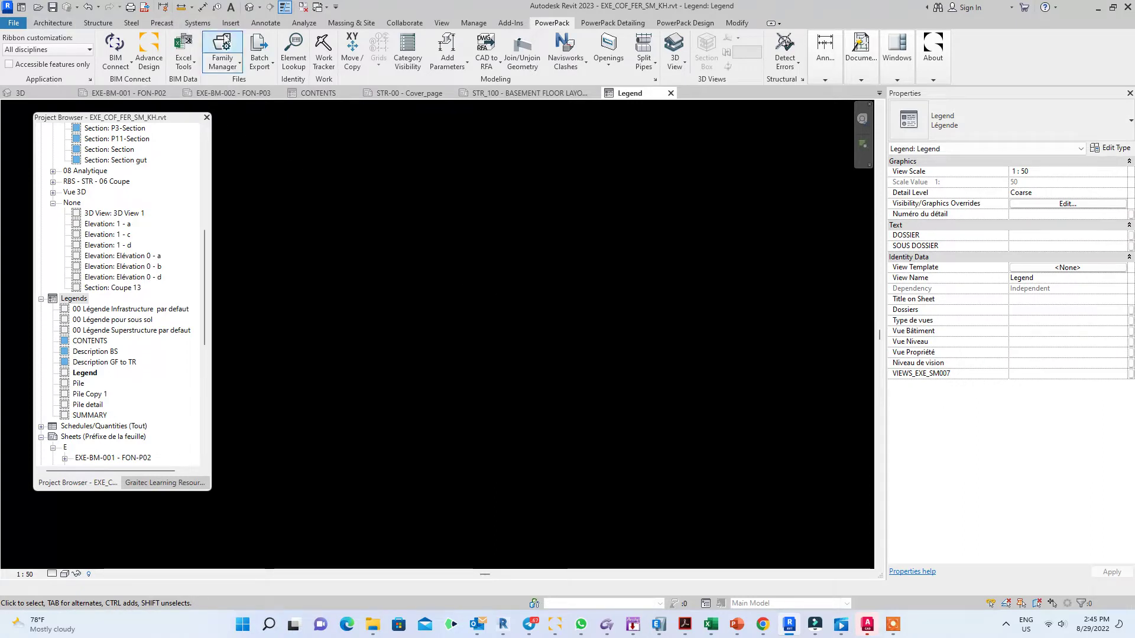
Place a LEGEND text note near the top of the legend view
{"action": "left_click", "coordinate": [276, 25]}
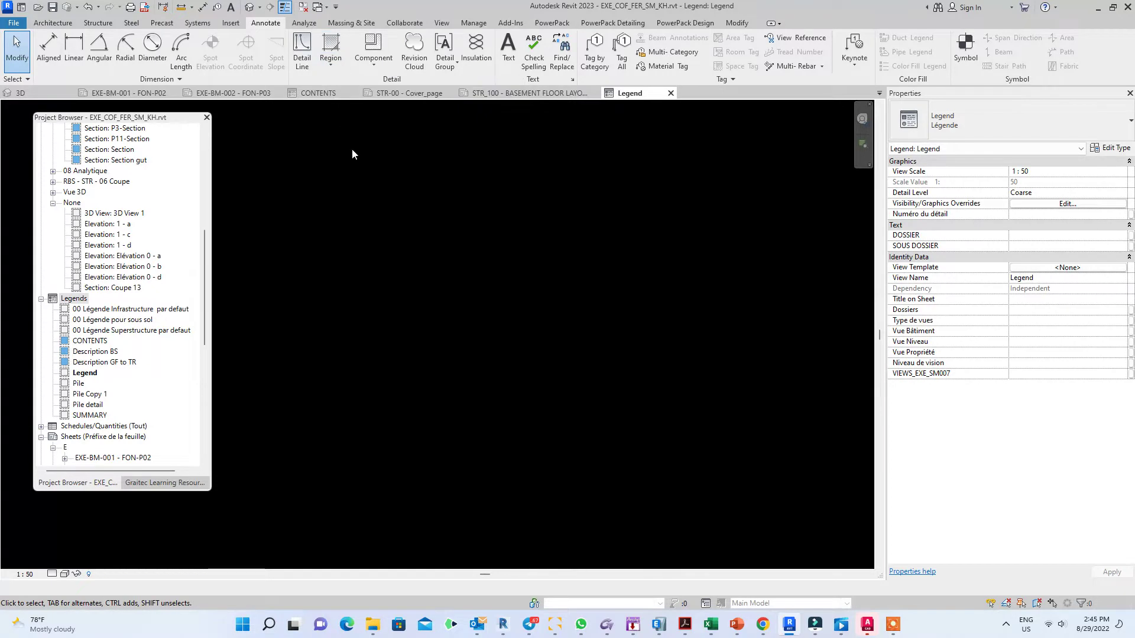
{"action": "left_click", "coordinate": [508, 53]}
{"action": "left_click", "coordinate": [445, 195]}
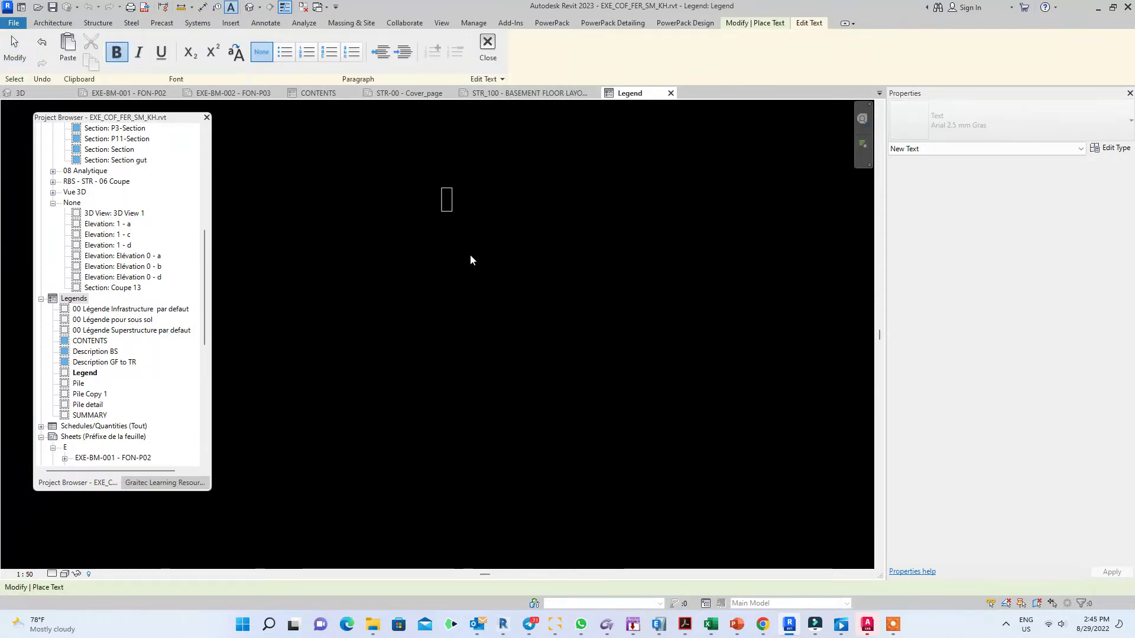
{"action": "type", "text": "LEG"}
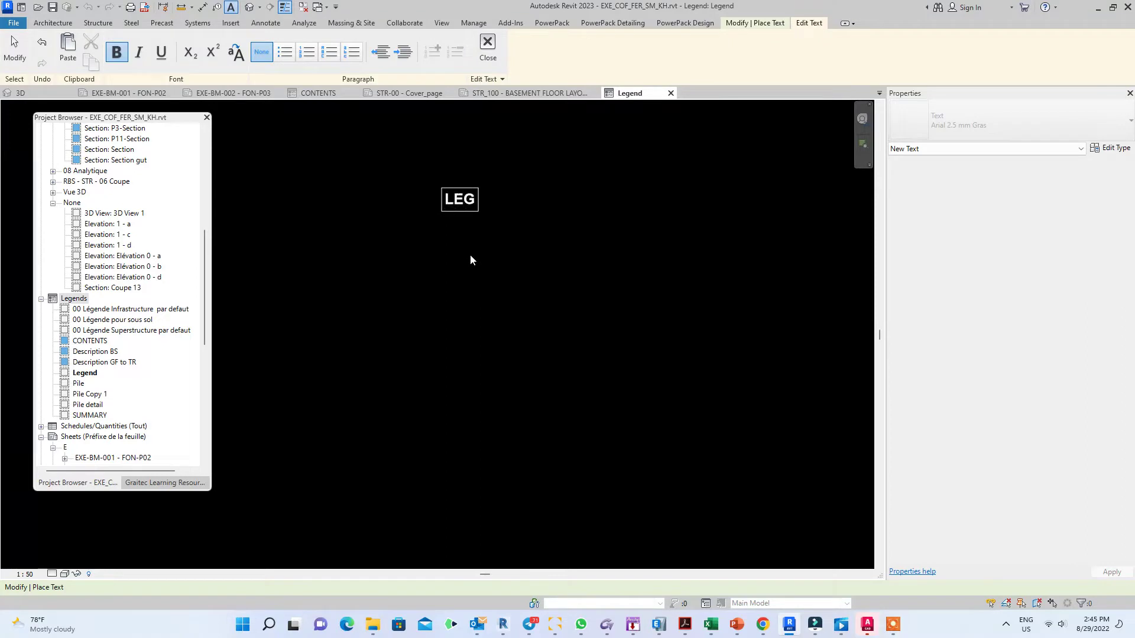
{"action": "type", "text": "ENG"}
{"action": "key", "text": "BackSpace"}
{"action": "type", "text": "D"}
Make the LEGEND title italic and review its text type
{"action": "left_click_drag", "start_coordinate": [508, 202], "coordinate": [406, 211]}
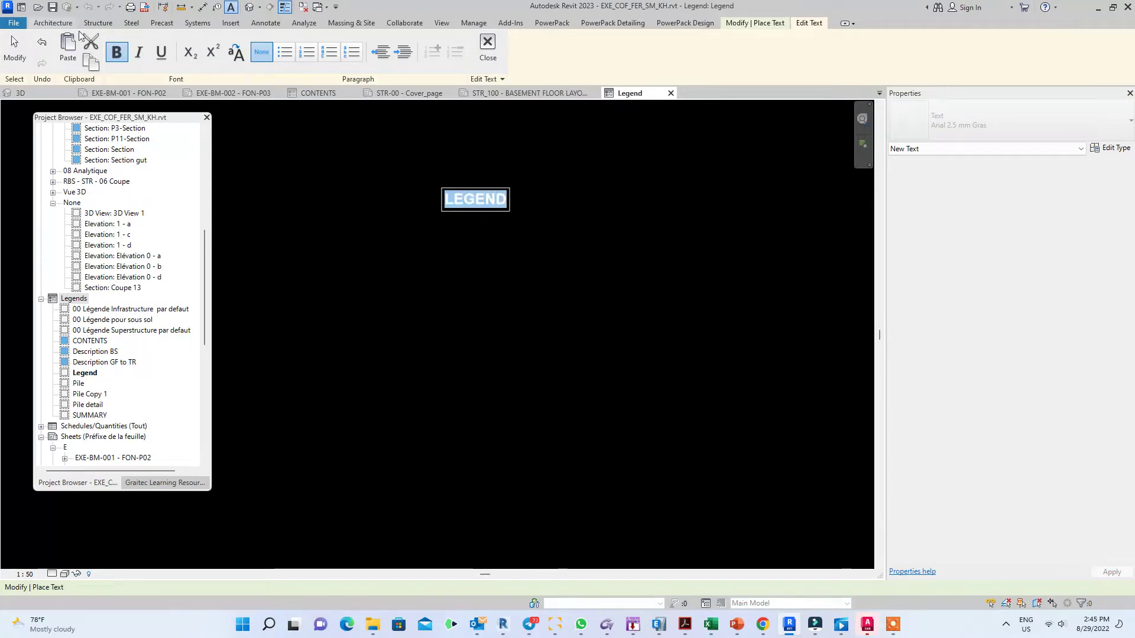
{"action": "left_click", "coordinate": [146, 59]}
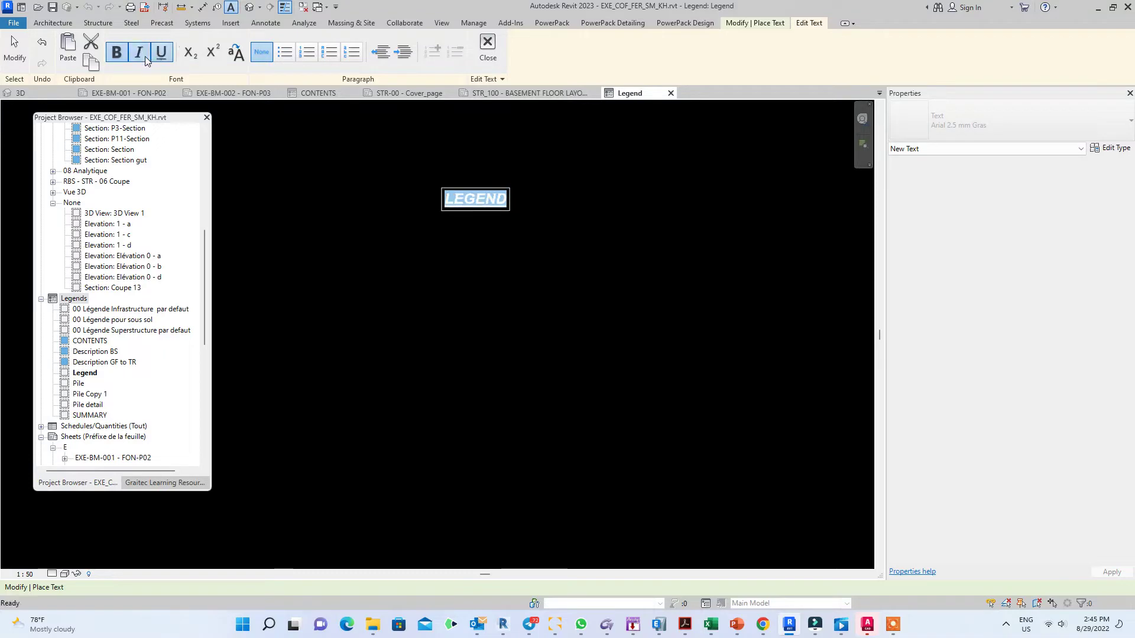
{"action": "left_click", "coordinate": [832, 154]}
{"action": "key", "text": "Escape"}
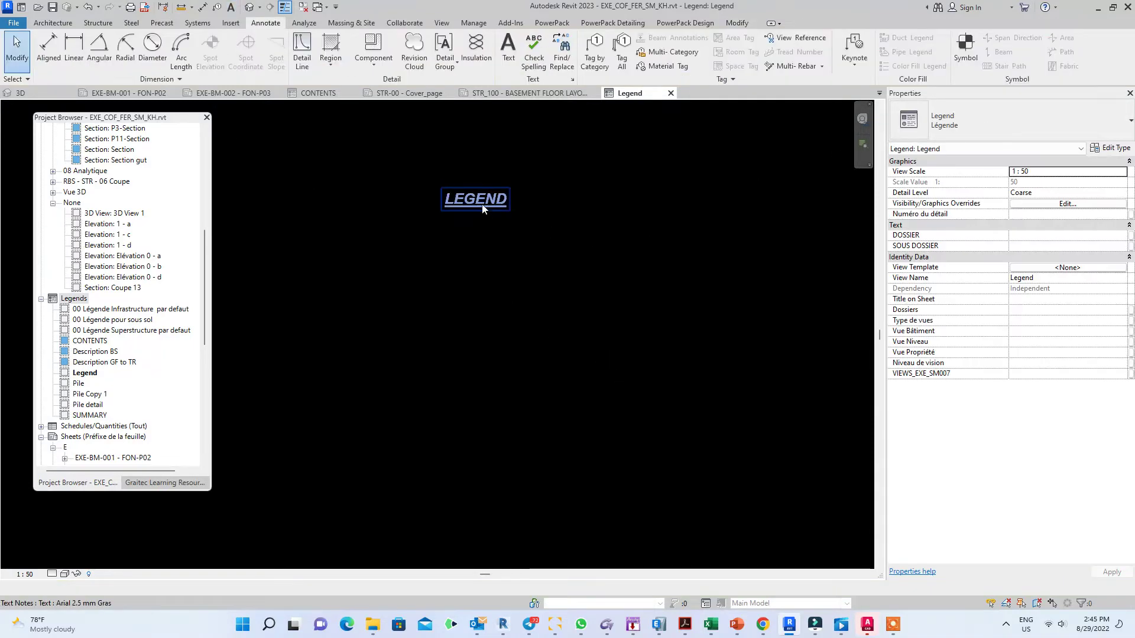
{"action": "left_click", "coordinate": [480, 201]}
{"action": "left_click", "coordinate": [1012, 127]}
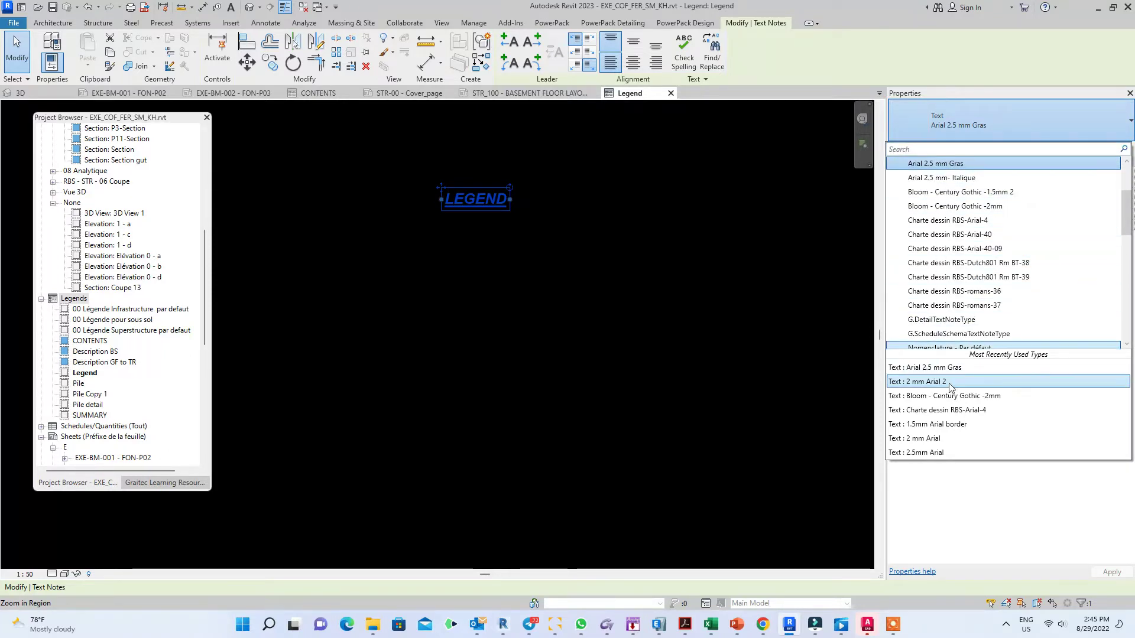
{"action": "left_click", "coordinate": [588, 283]}
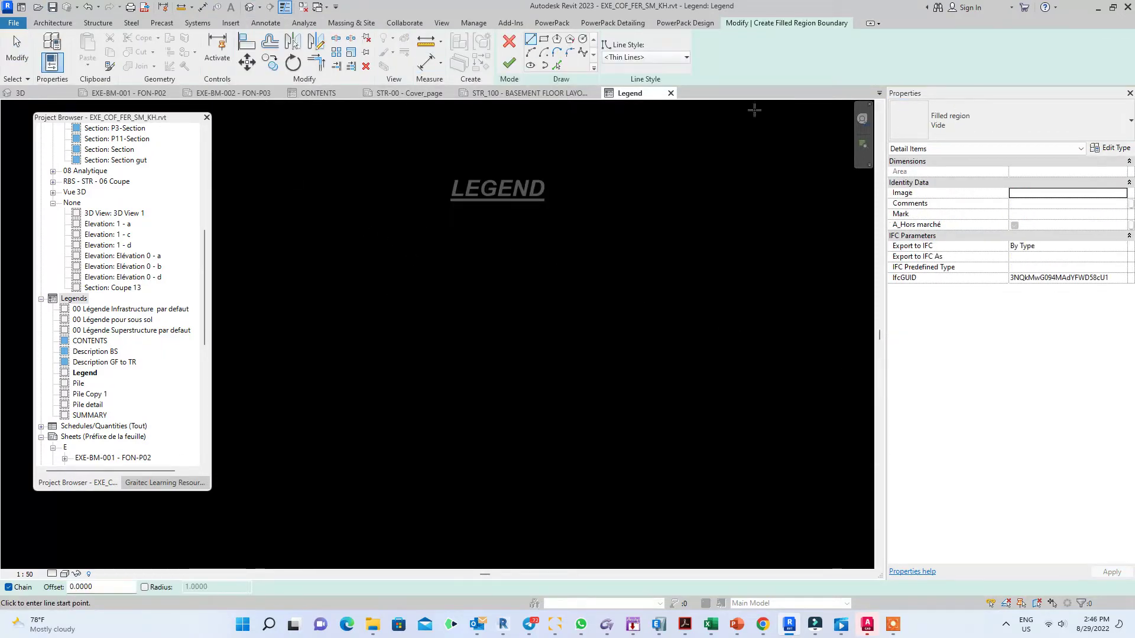
Duplicate the Vide filled-region type as a new type named Wall column RC
{"action": "left_click", "coordinate": [998, 107]}
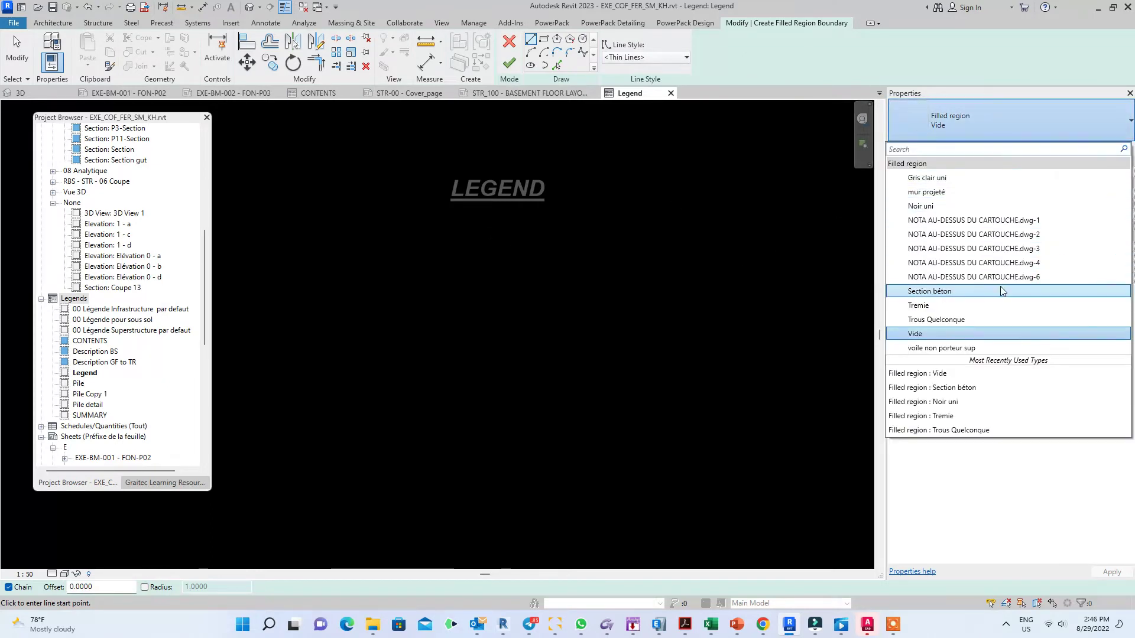
{"action": "left_click", "coordinate": [1026, 89]}
{"action": "left_click", "coordinate": [1111, 148]}
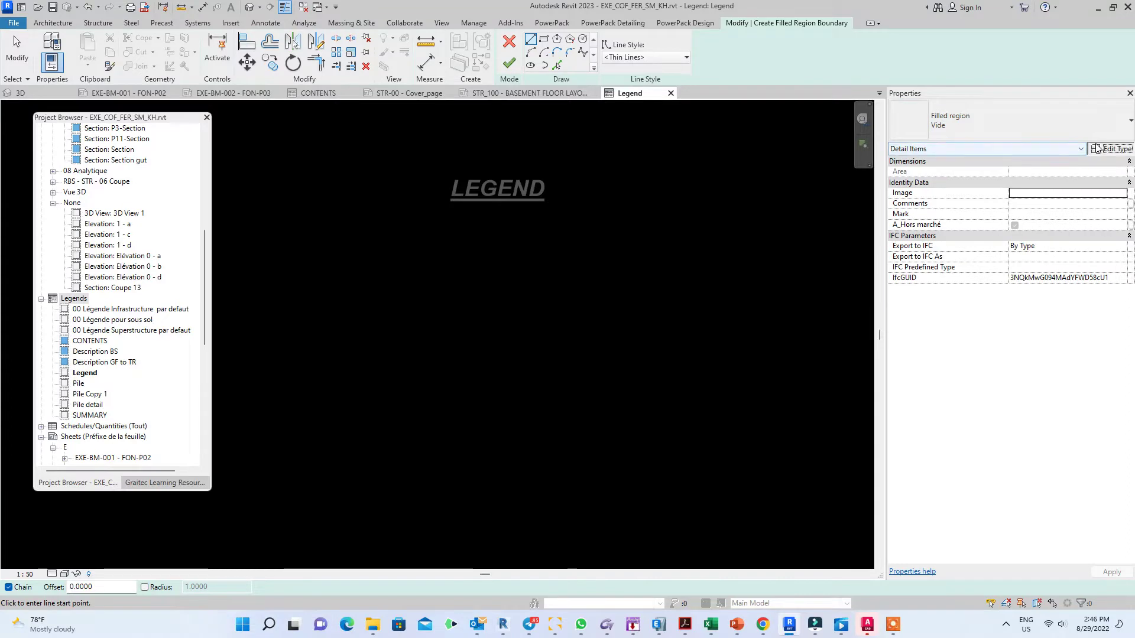
{"action": "left_click", "coordinate": [853, 200]}
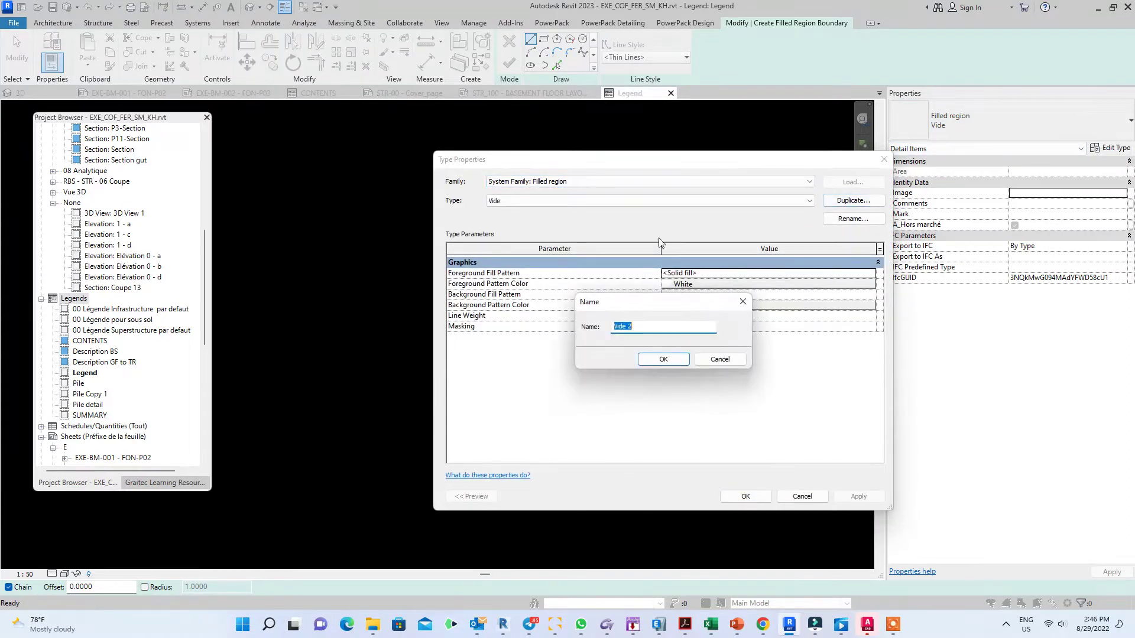
{"action": "type", "text": "Wall column RC"}
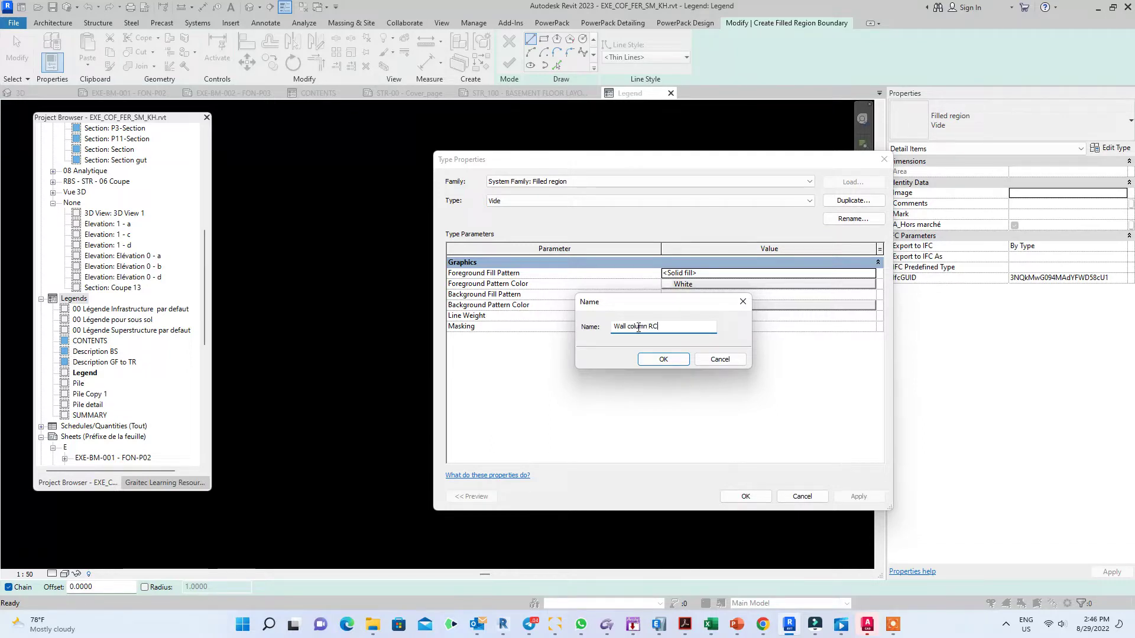
{"action": "left_click", "coordinate": [677, 363]}
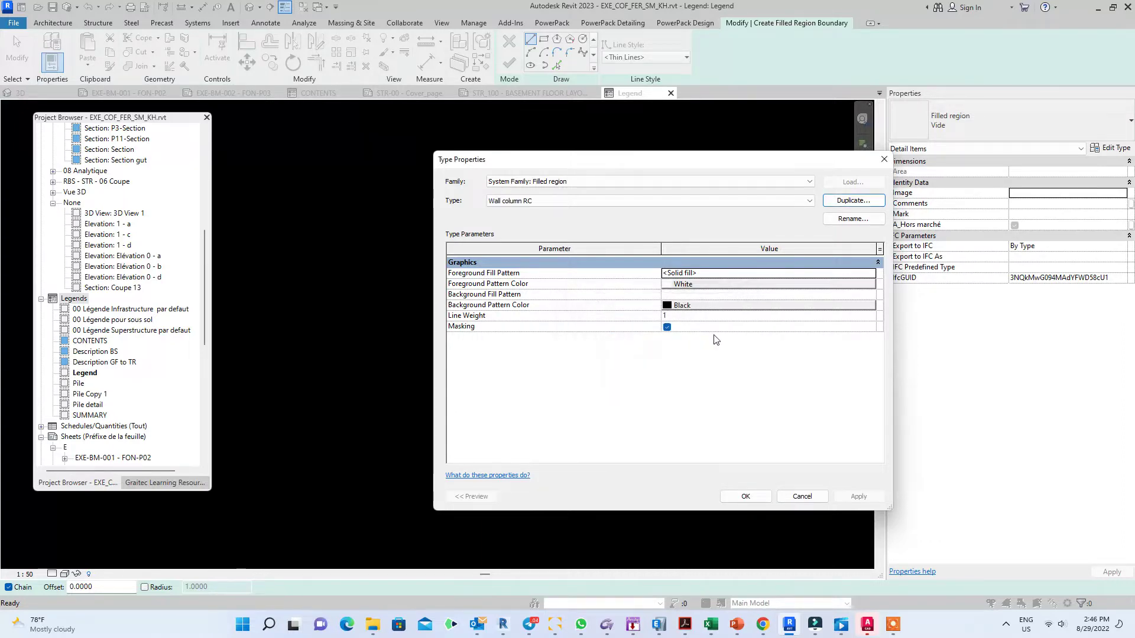
Give Wall column RC a solid-fill foreground in grey RGB 128-128-128
{"action": "left_click", "coordinate": [756, 275]}
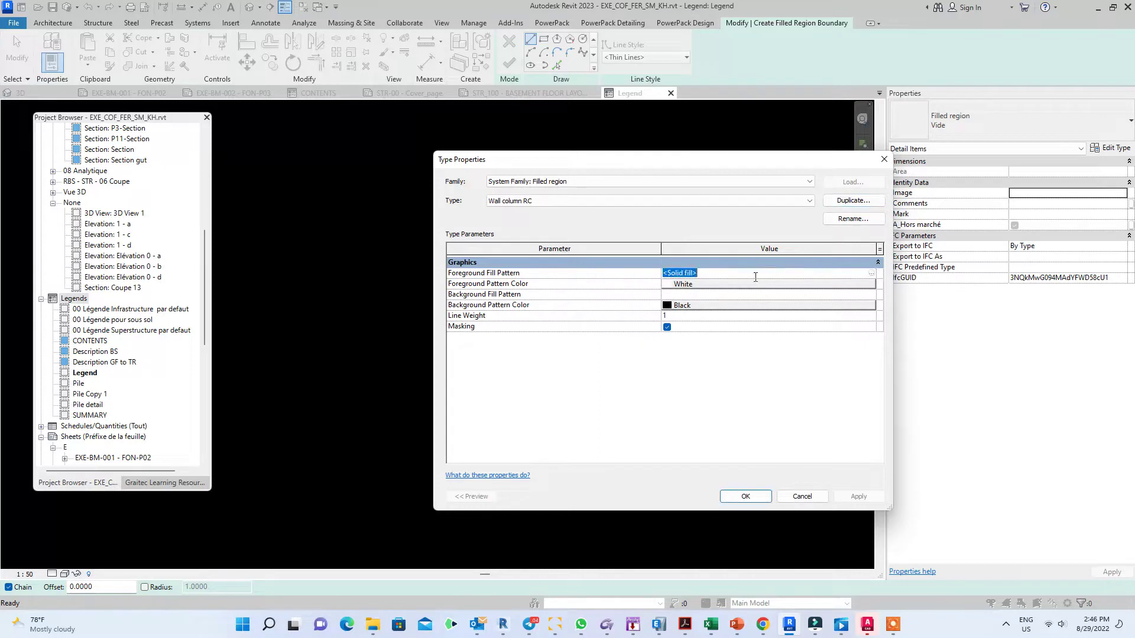
{"action": "left_click", "coordinate": [871, 276]}
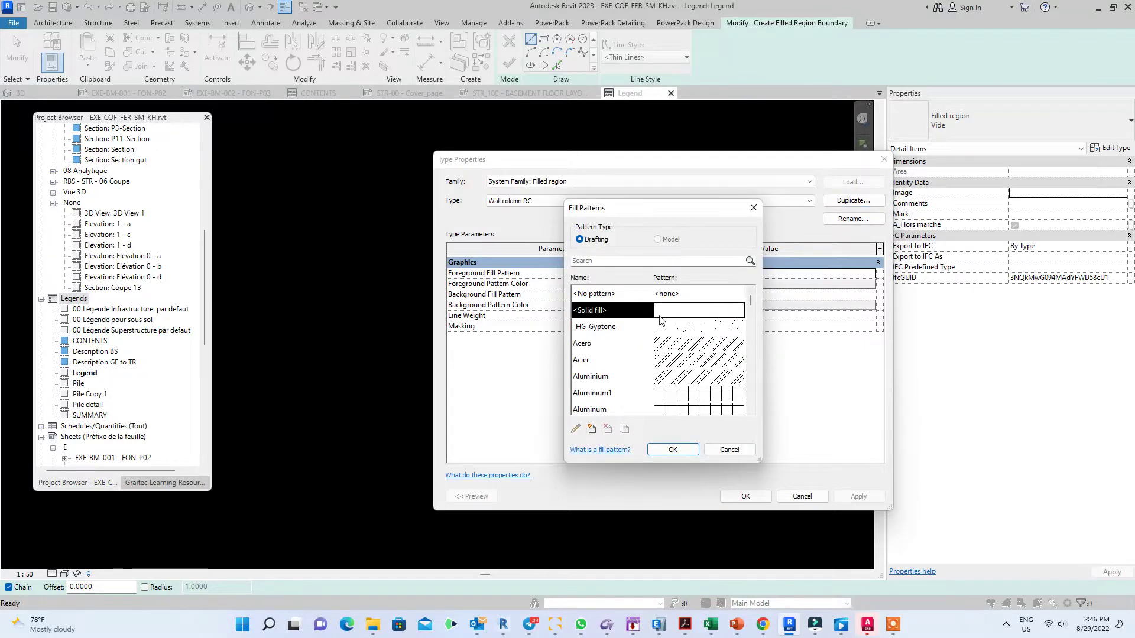
{"action": "left_click", "coordinate": [682, 449]}
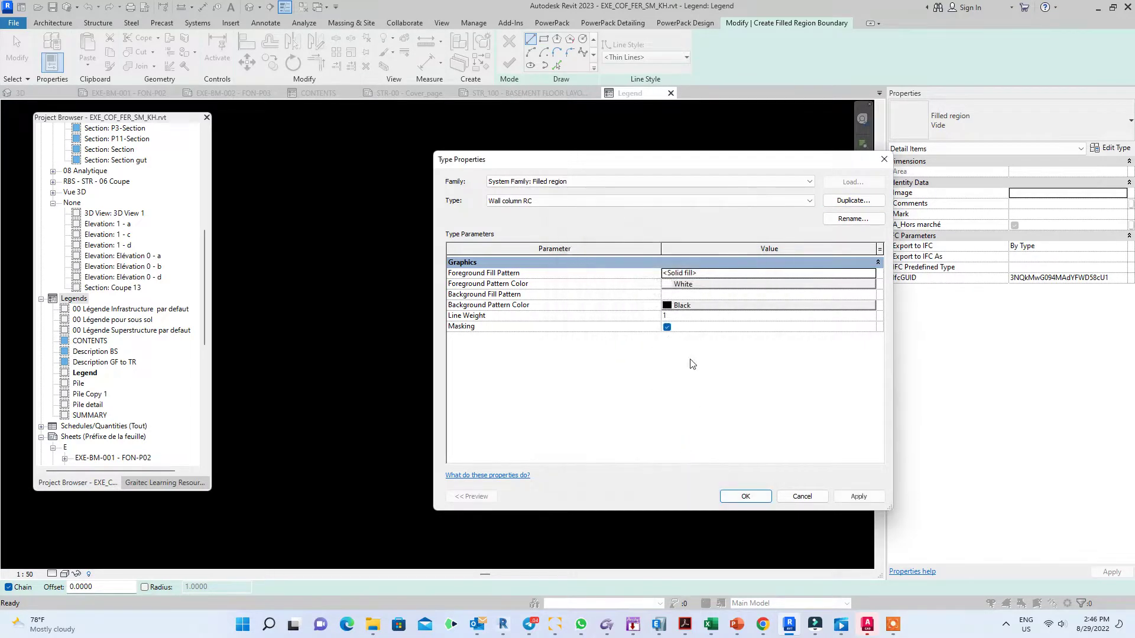
{"action": "left_click", "coordinate": [673, 285]}
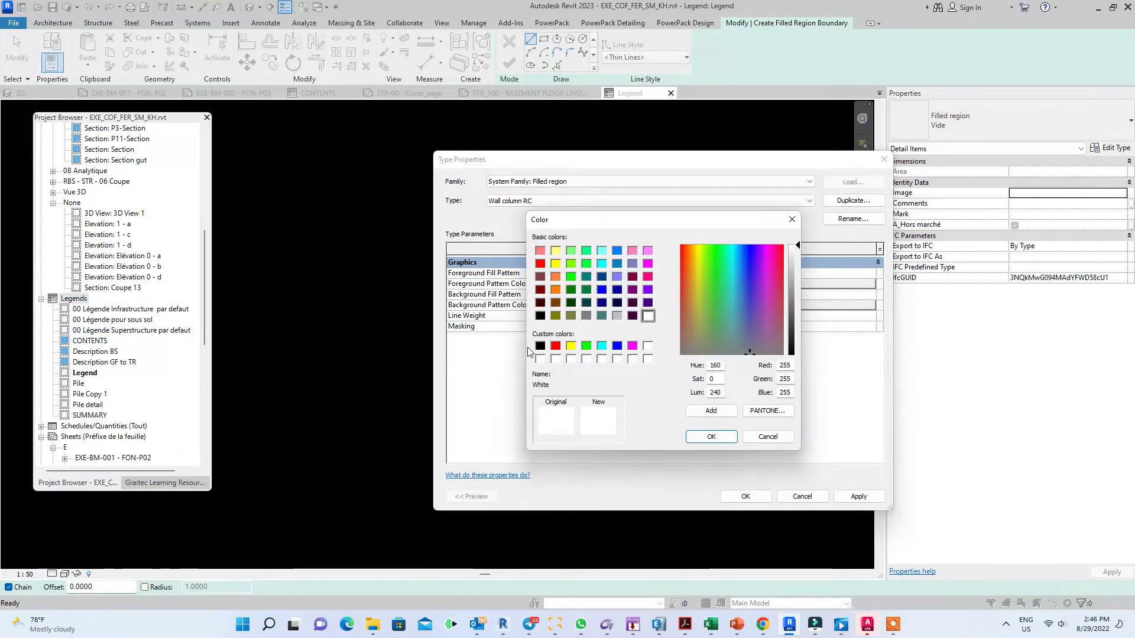
{"action": "left_click", "coordinate": [584, 317]}
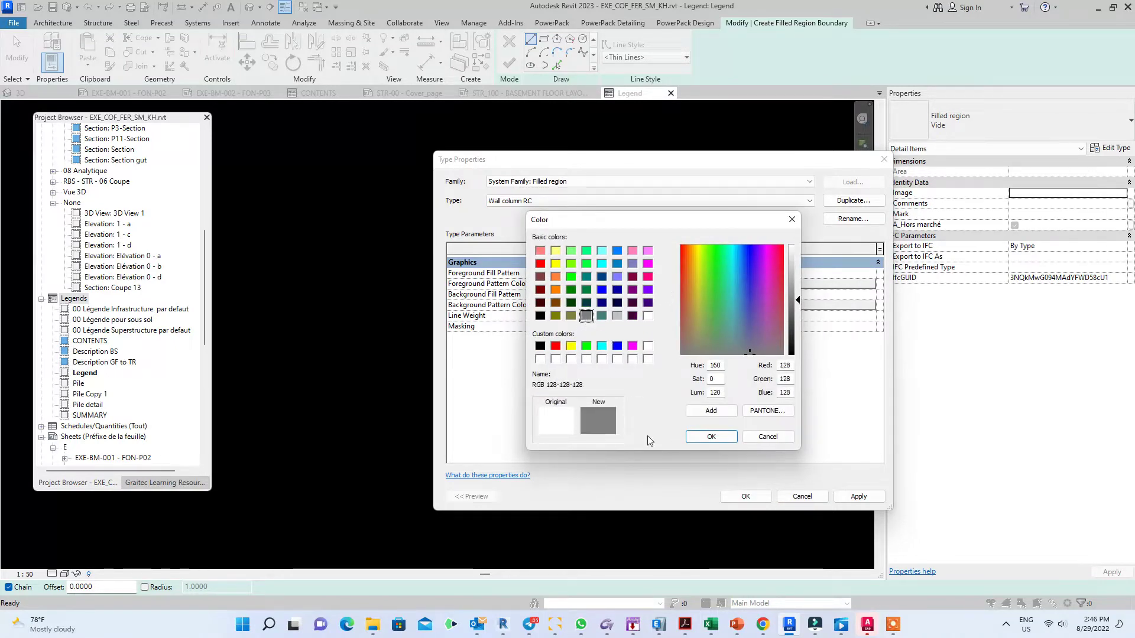
{"action": "left_click", "coordinate": [710, 438]}
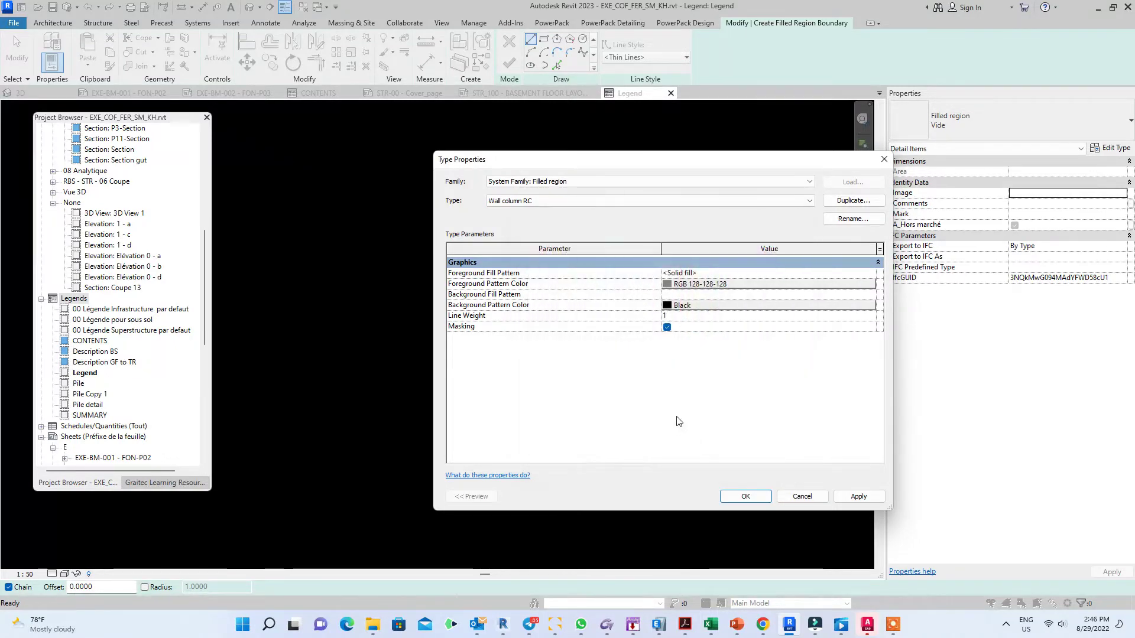
{"action": "left_click", "coordinate": [747, 498]}
Sketch a small rectangular Wall column RC swatch below the LEGEND title
{"action": "left_click", "coordinate": [544, 39]}
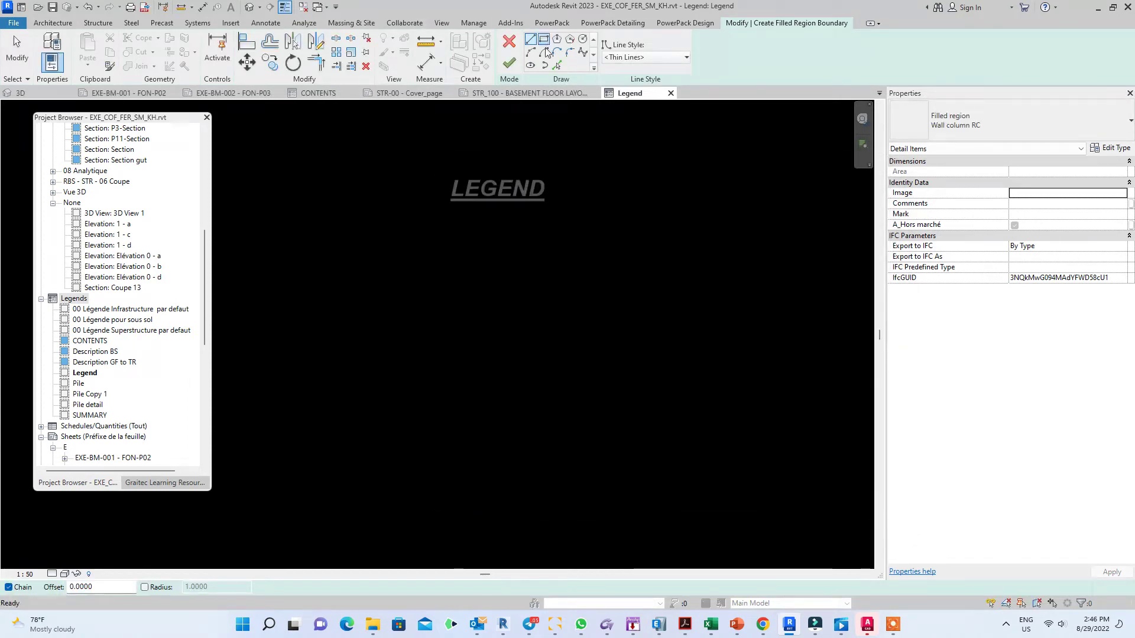
{"action": "left_click", "coordinate": [346, 222]}
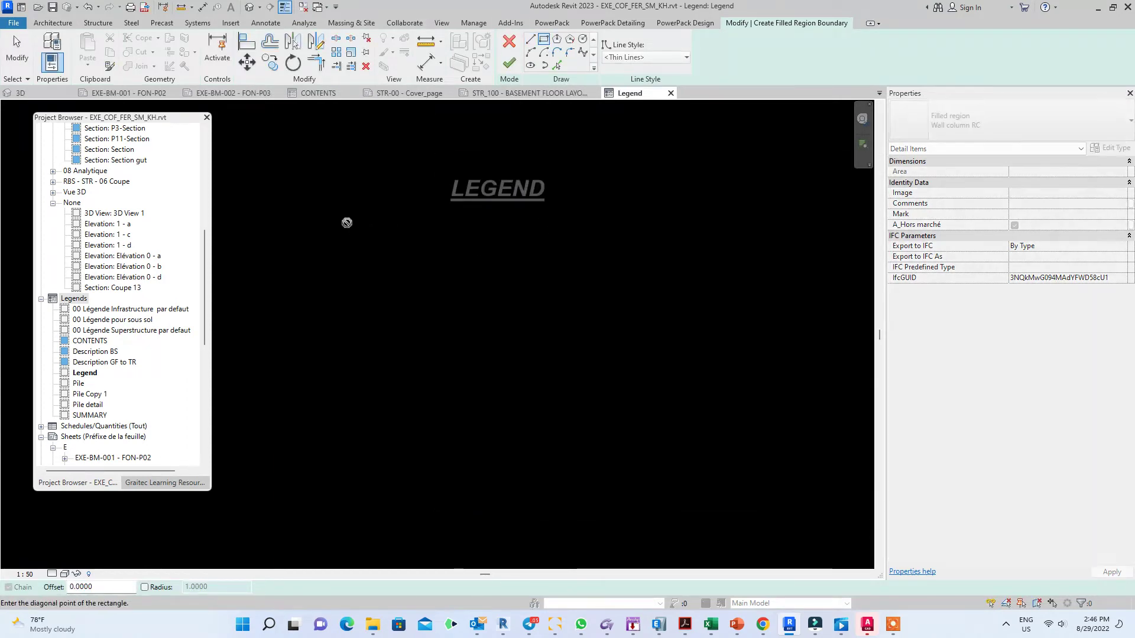
{"action": "left_click", "coordinate": [383, 238]}
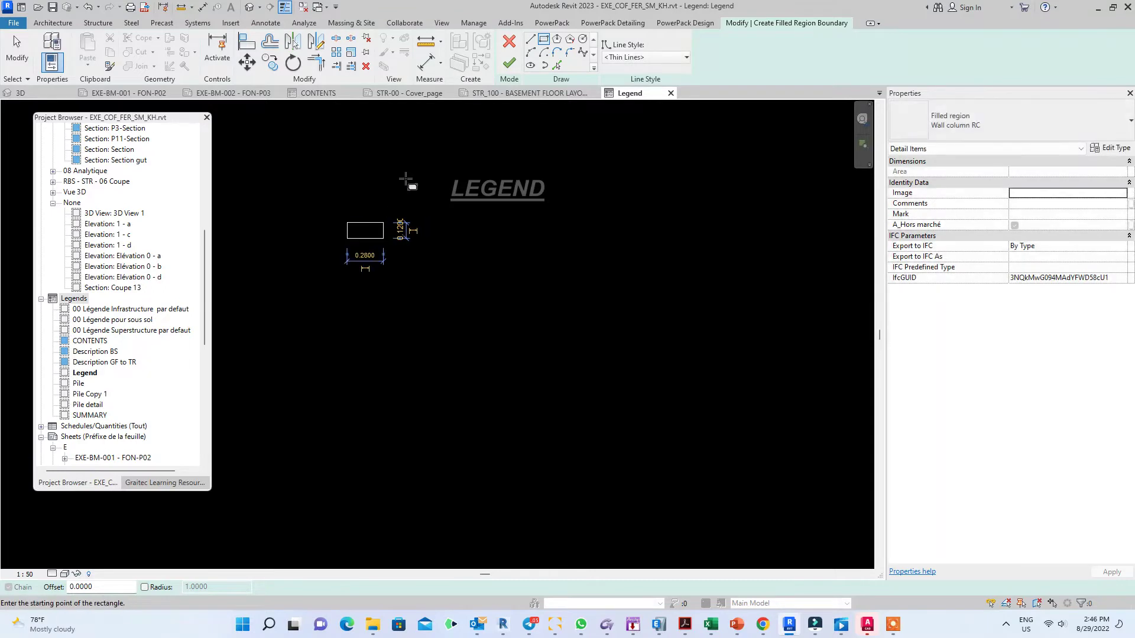
{"action": "left_click", "coordinate": [509, 61]}
{"action": "scroll", "coordinate": [346, 238], "scroll_direction": "up", "scroll_amount": 2}
{"action": "left_click", "coordinate": [380, 271]}
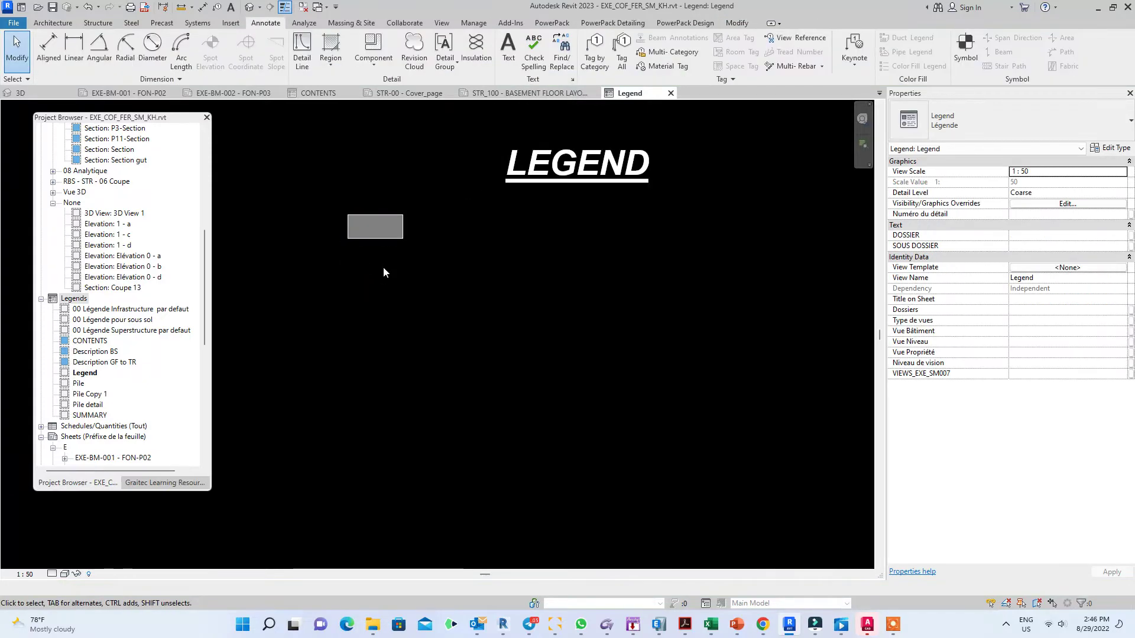
Write the note 'Structural RC wall, RC column upper level' in a text box beside the grey swatch
{"action": "left_click", "coordinate": [504, 51]}
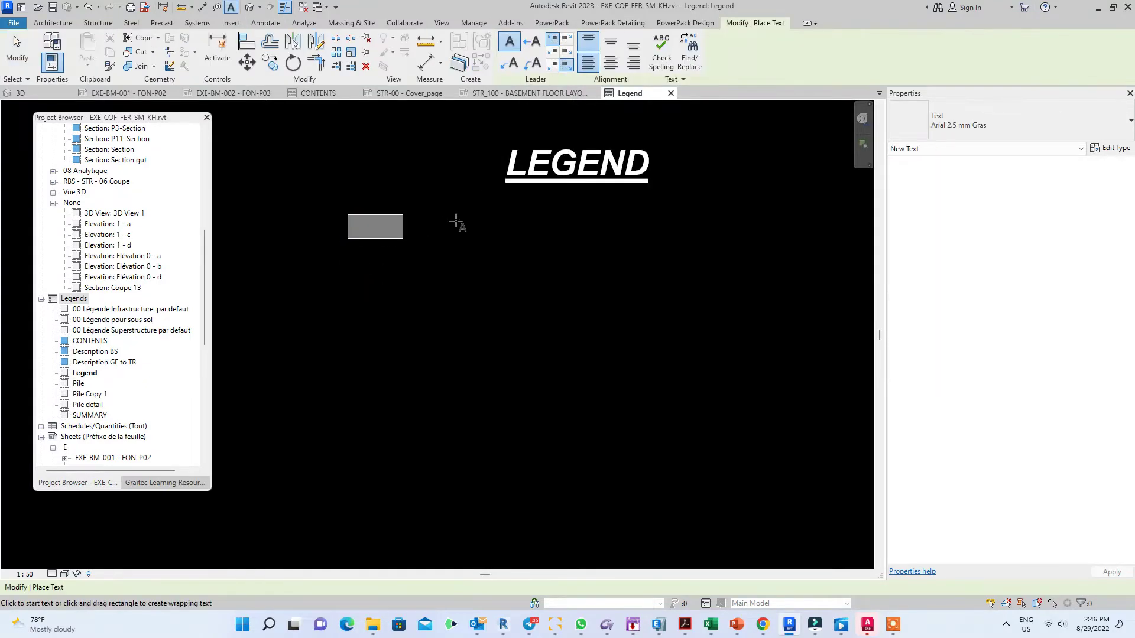
{"action": "left_click_drag", "start_coordinate": [444, 216], "coordinate": [466, 264]}
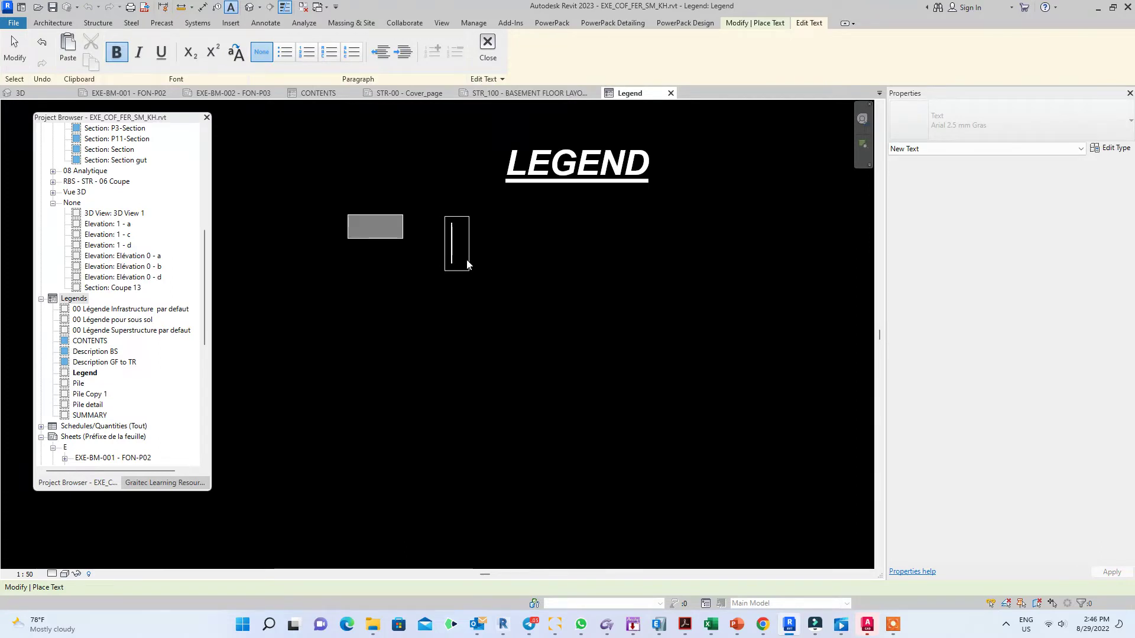
{"action": "type", "text": "W"}
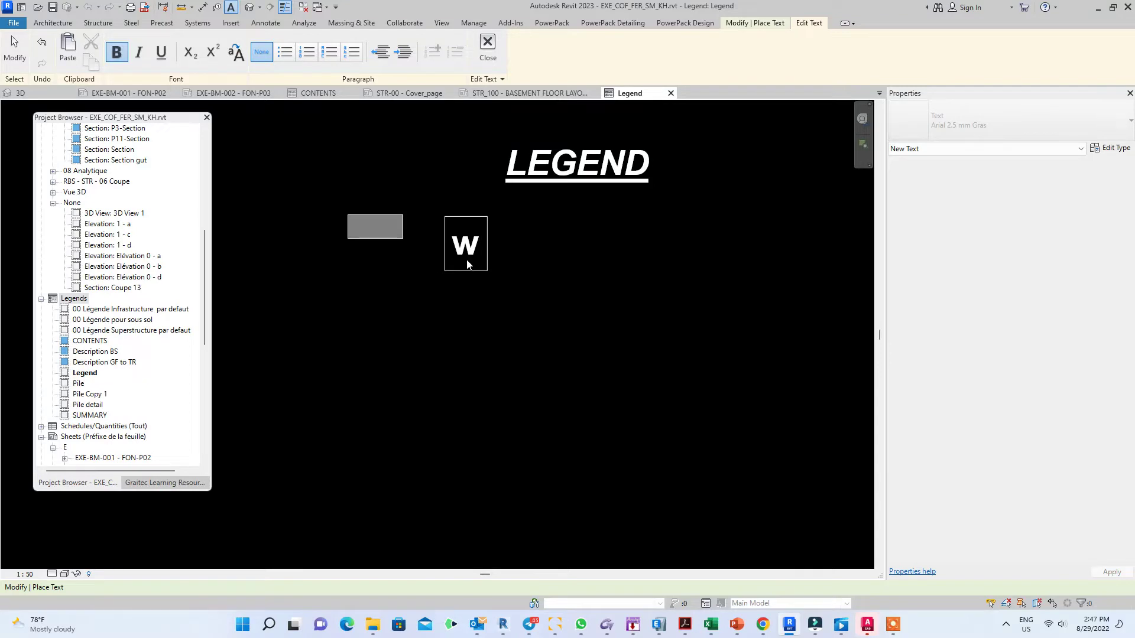
{"action": "key", "text": "BackSpace"}
{"action": "type", "text": "S"}
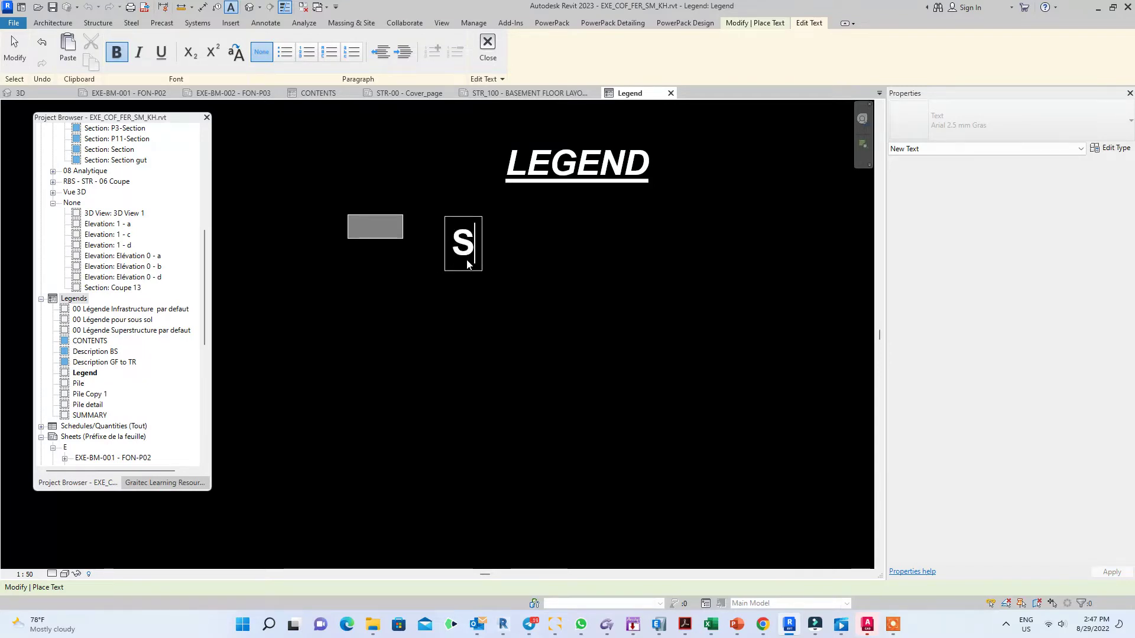
{"action": "type", "text": "truct"}
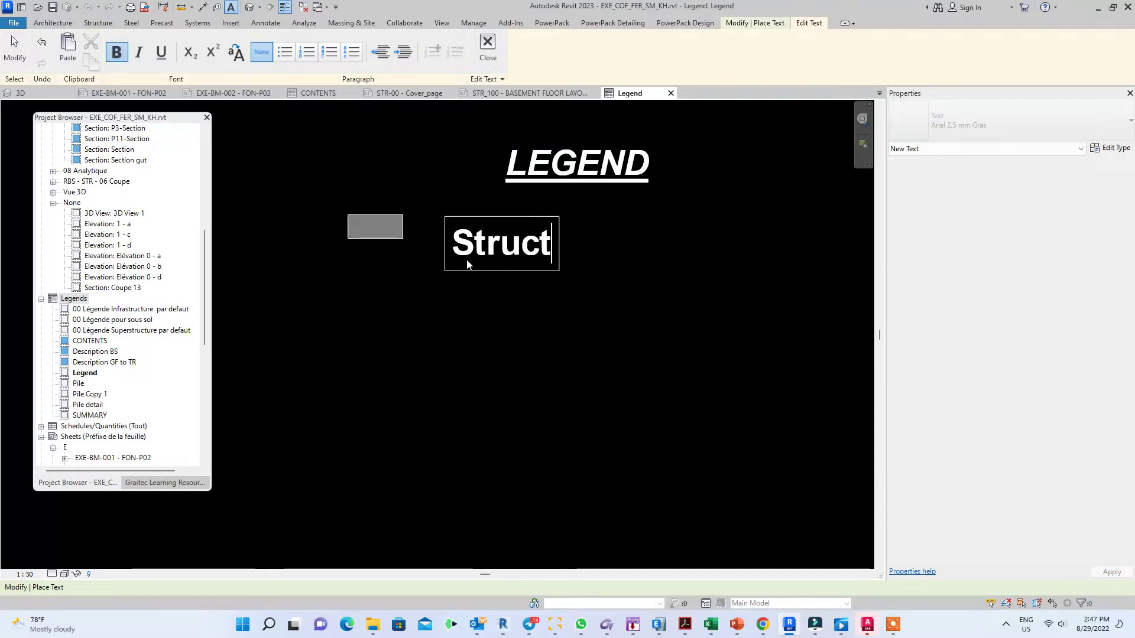
{"action": "type", "text": "uar"}
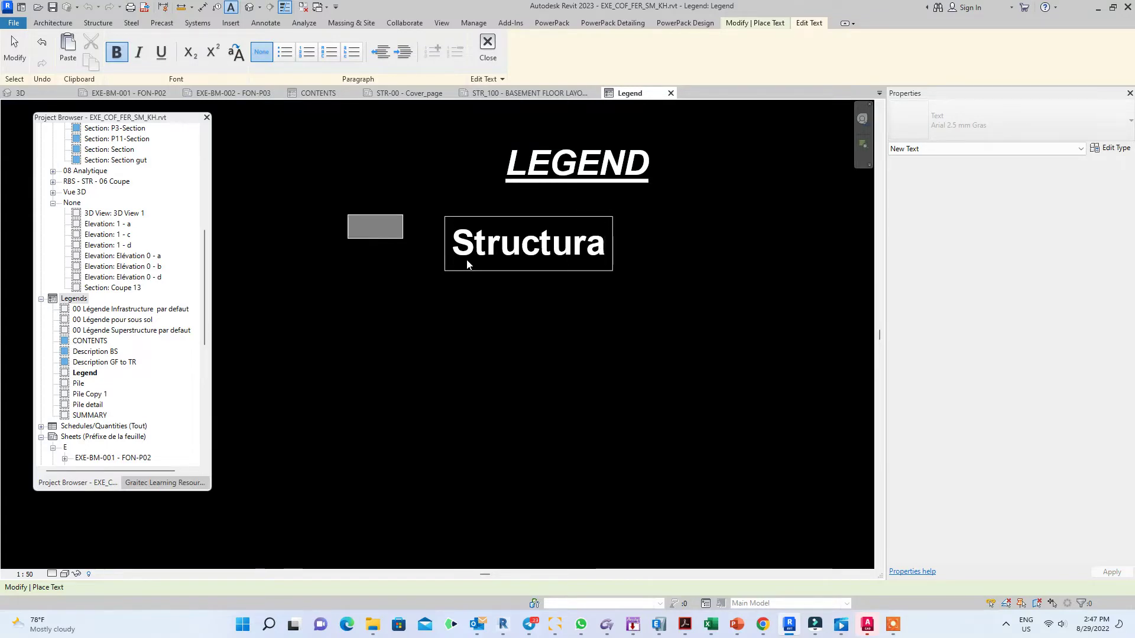
{"action": "type", "text": "l"}
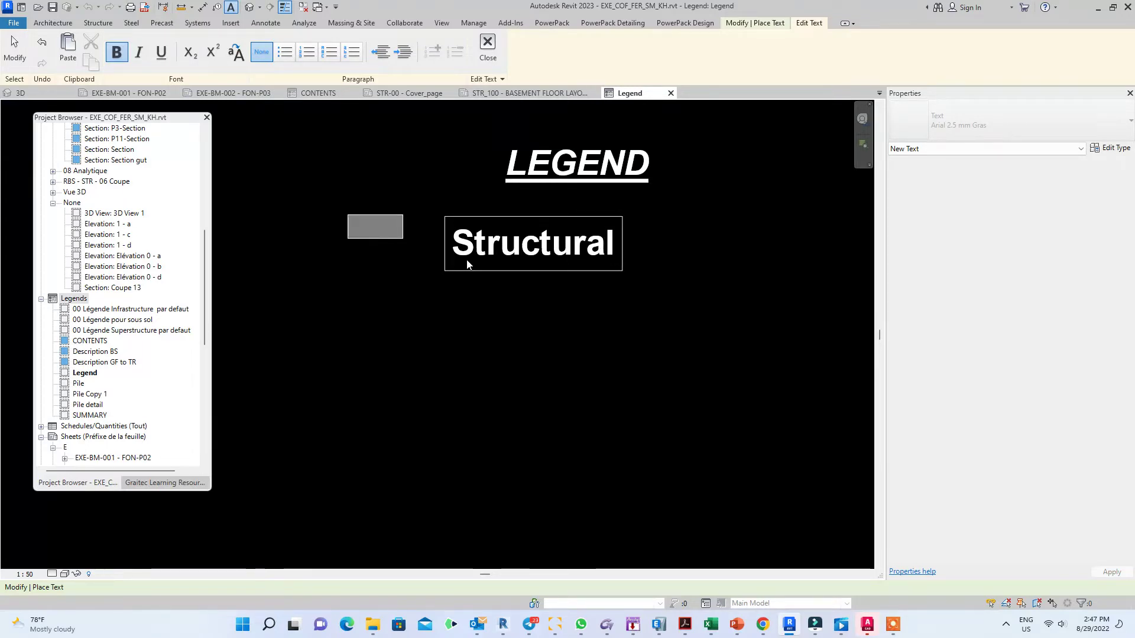
{"action": "type", "text": " R"}
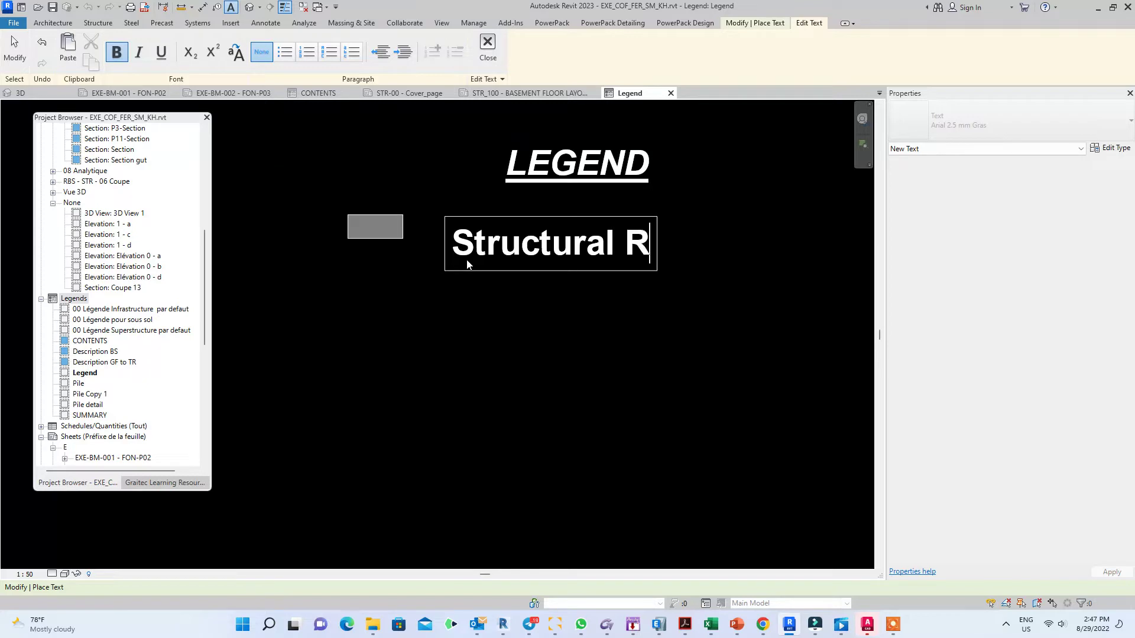
{"action": "type", "text": "C wall"}
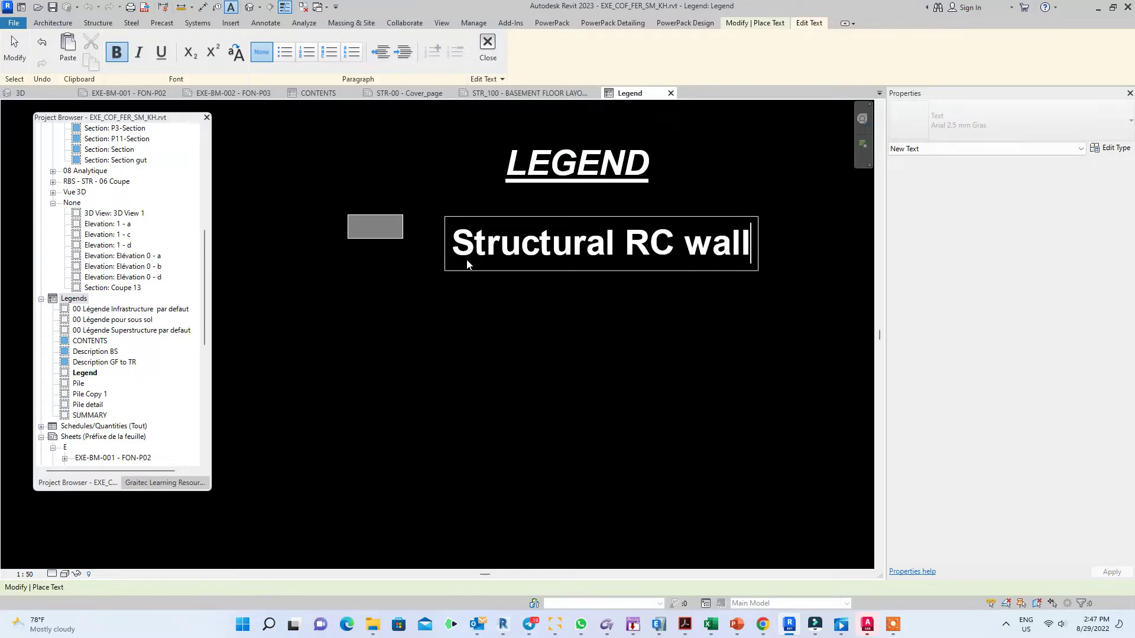
{"action": "type", "text": ", RC "}
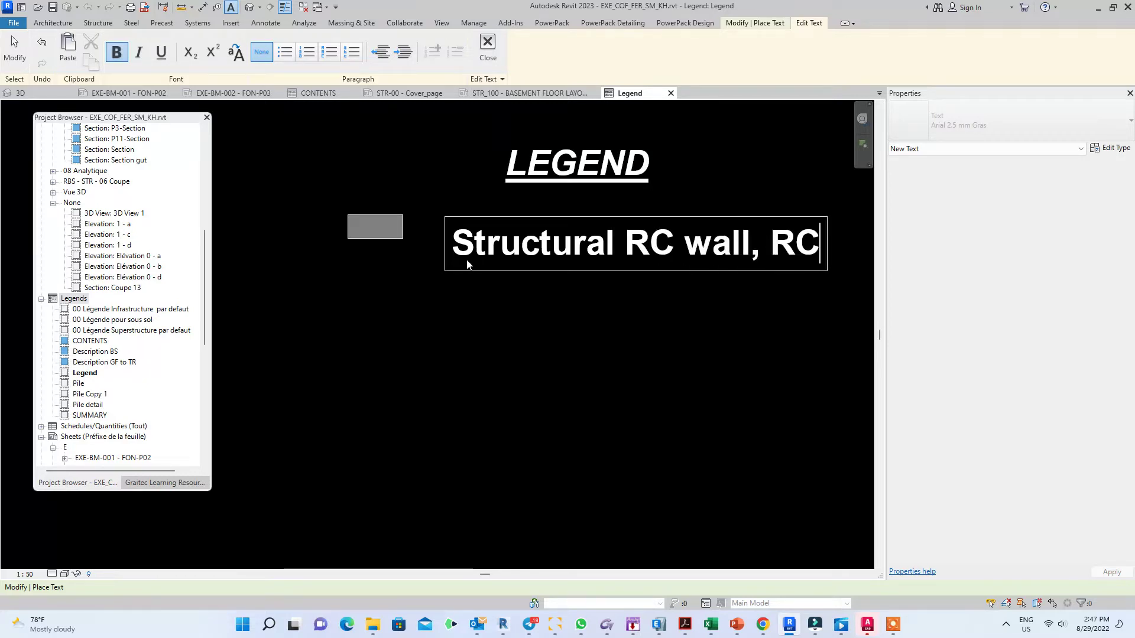
{"action": "type", "text": "col"}
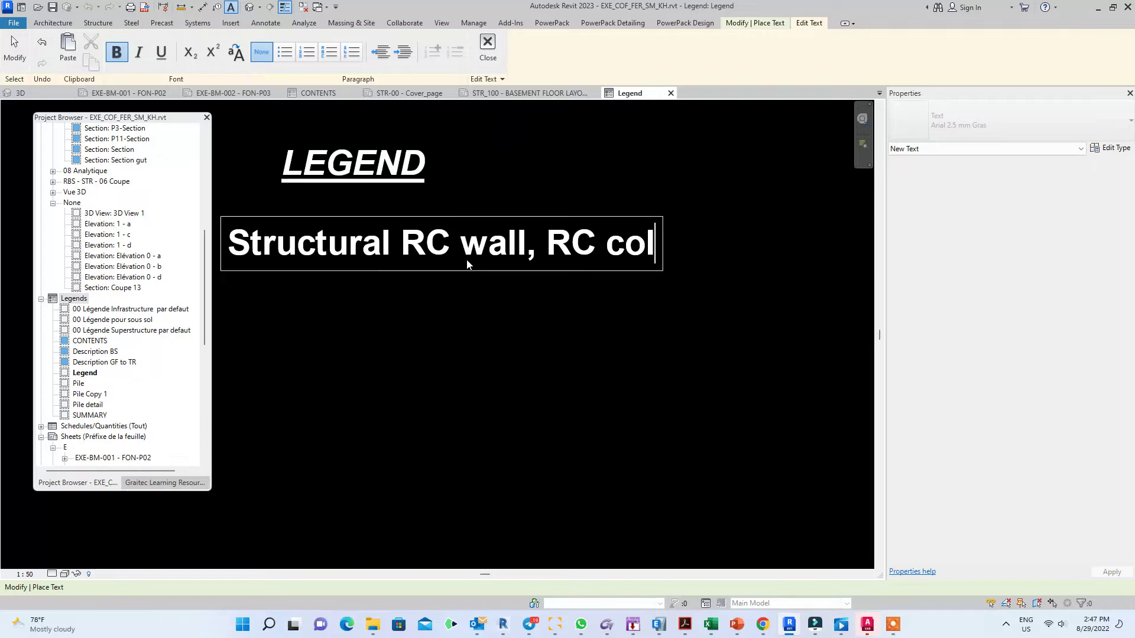
{"action": "type", "text": "umn"}
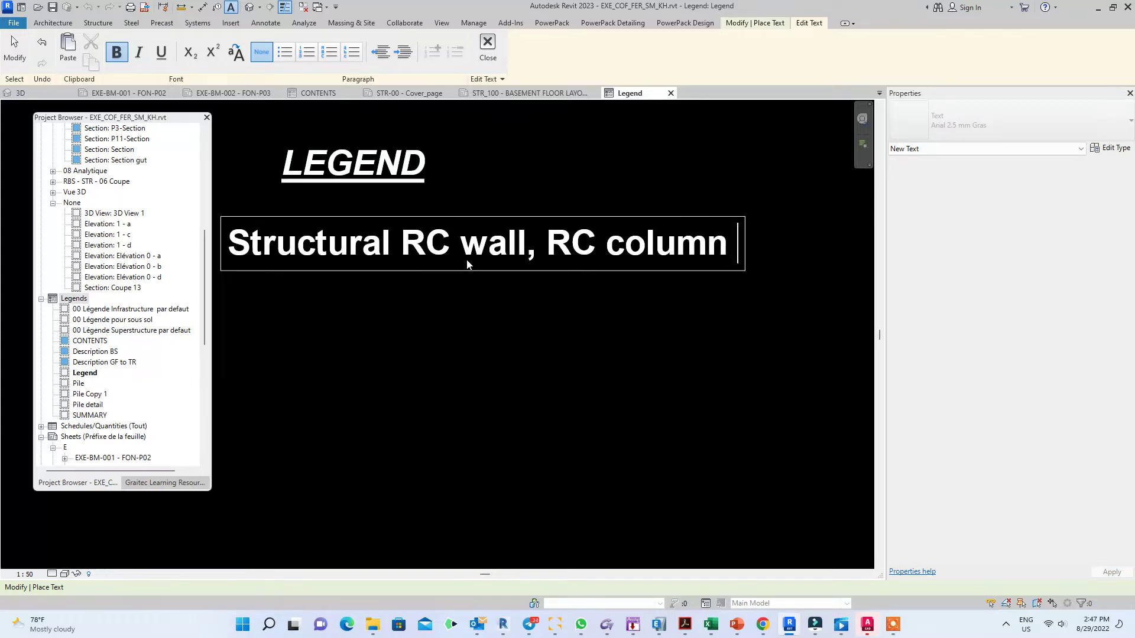
{"action": "type", "text": " upper"}
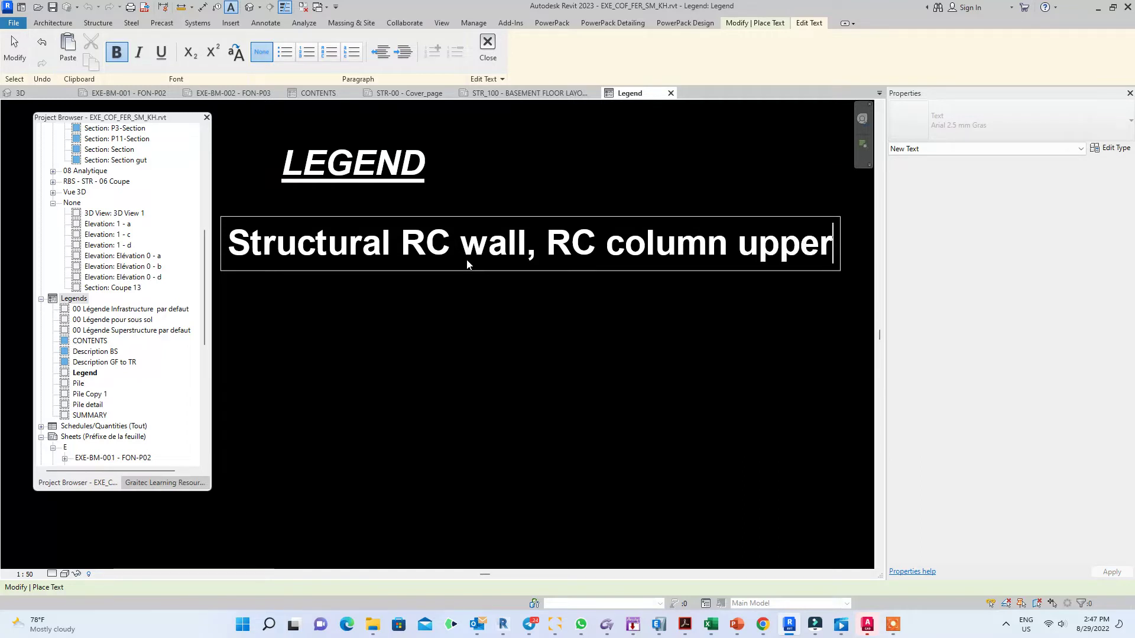
{"action": "type", "text": " level"}
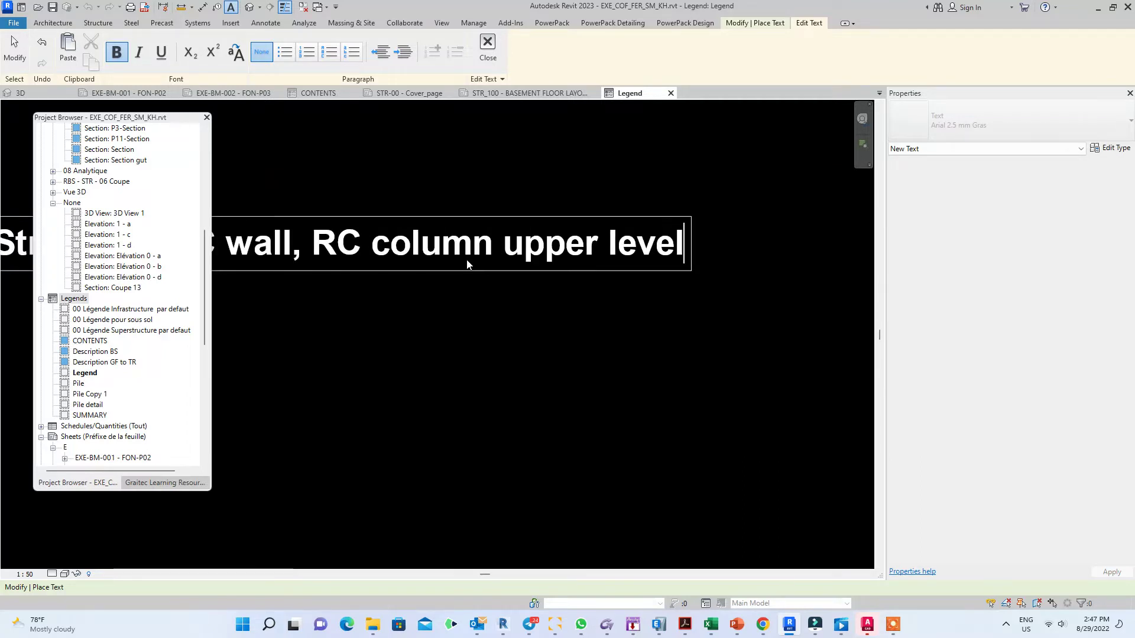
{"action": "left_click", "coordinate": [459, 326]}
{"action": "scroll", "coordinate": [494, 388], "scroll_direction": "down", "scroll_amount": 3}
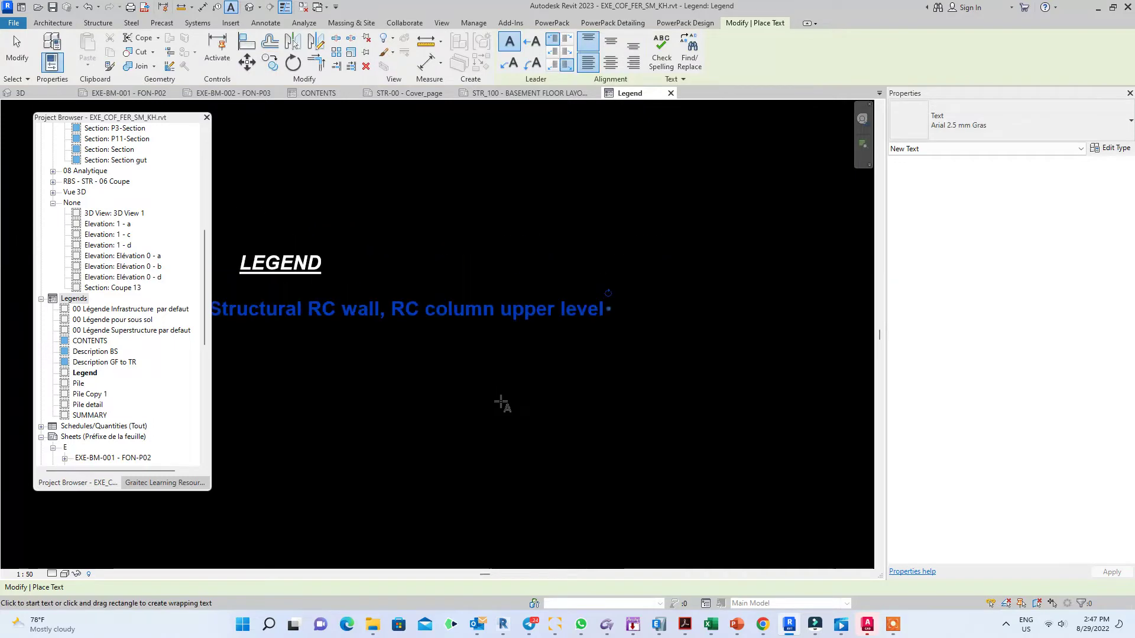
{"action": "key", "text": "Escape"}
Switch the swatch label to the 2 mm Arial 2 text type
{"action": "left_click", "coordinate": [462, 310]}
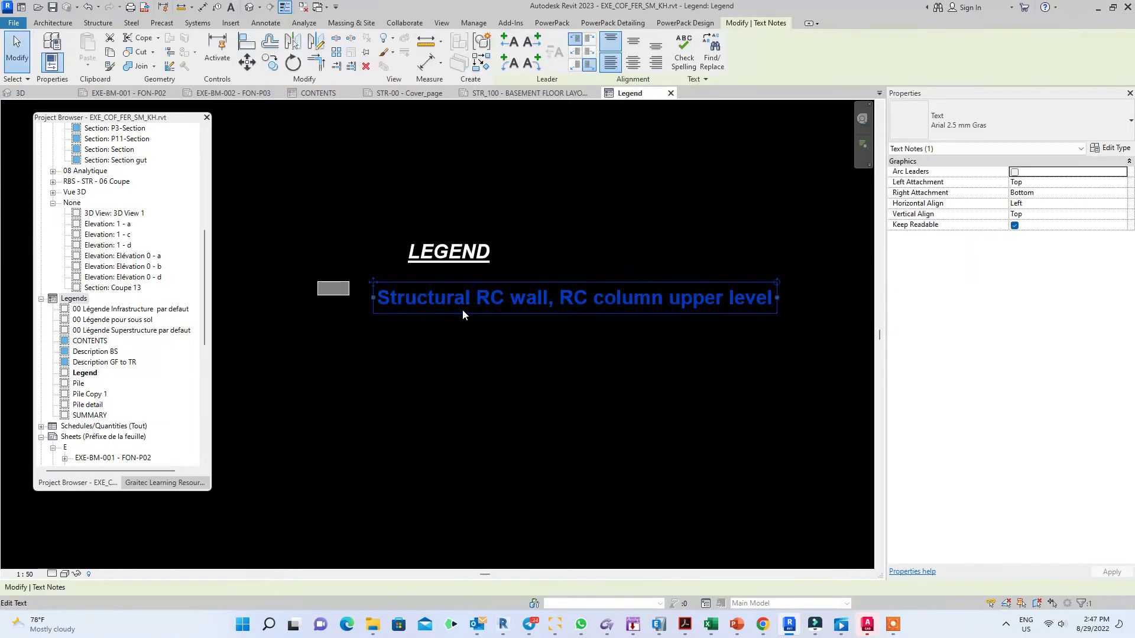
{"action": "key", "text": "Up"}
{"action": "key", "text": "Up"}
{"action": "key", "text": "Up"}
{"action": "key", "text": "Up"}
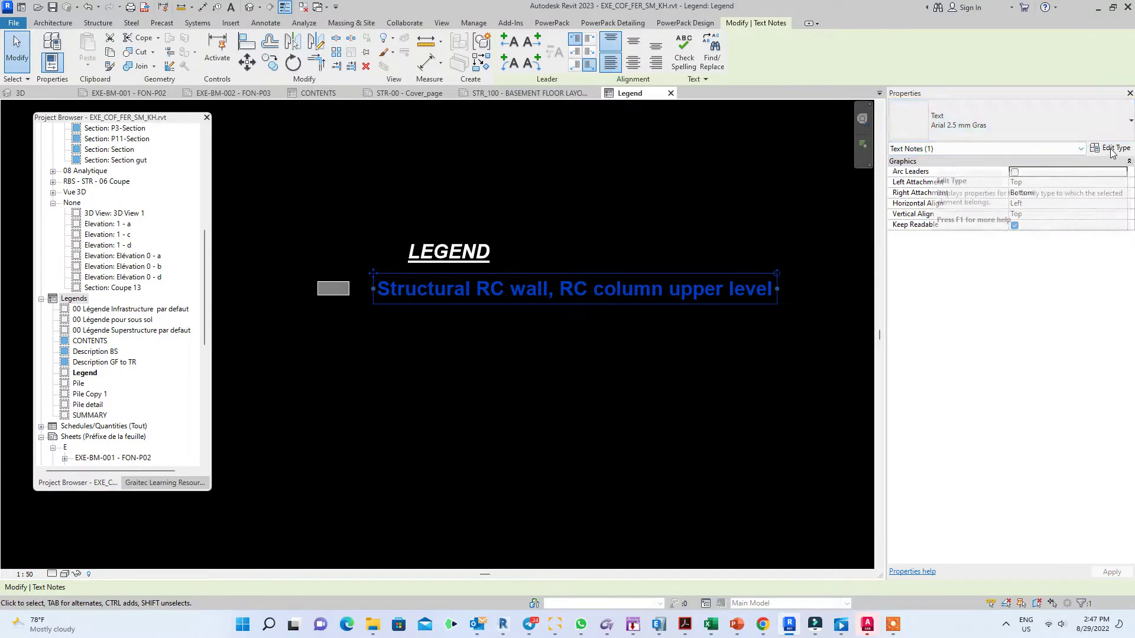
{"action": "left_click", "coordinate": [342, 389]}
{"action": "left_click", "coordinate": [437, 289]}
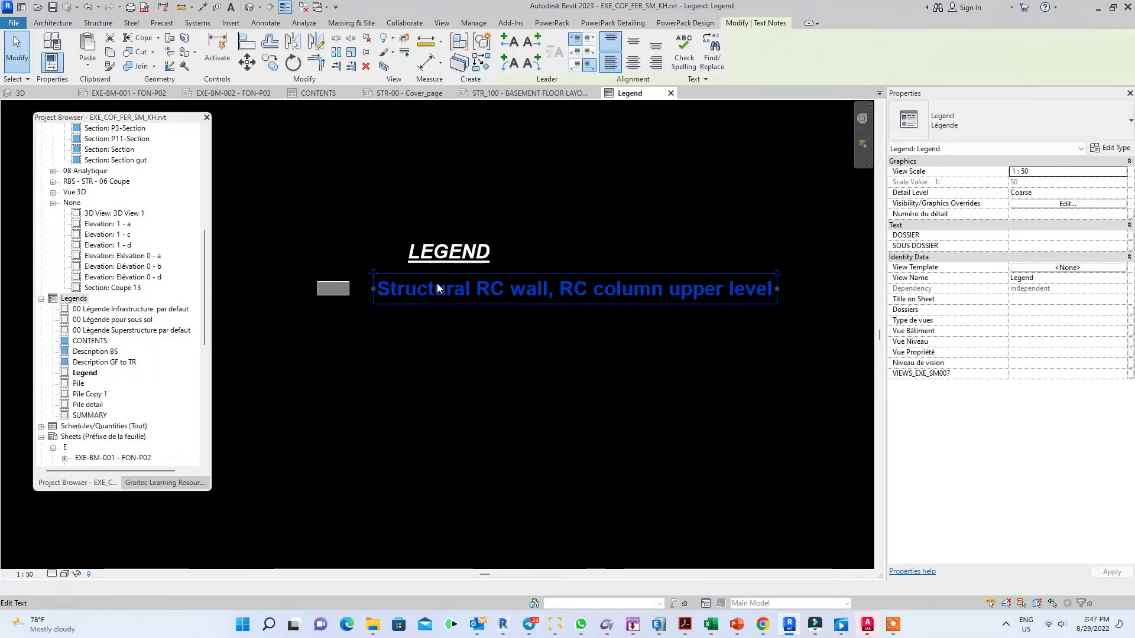
{"action": "left_click", "coordinate": [1020, 132]}
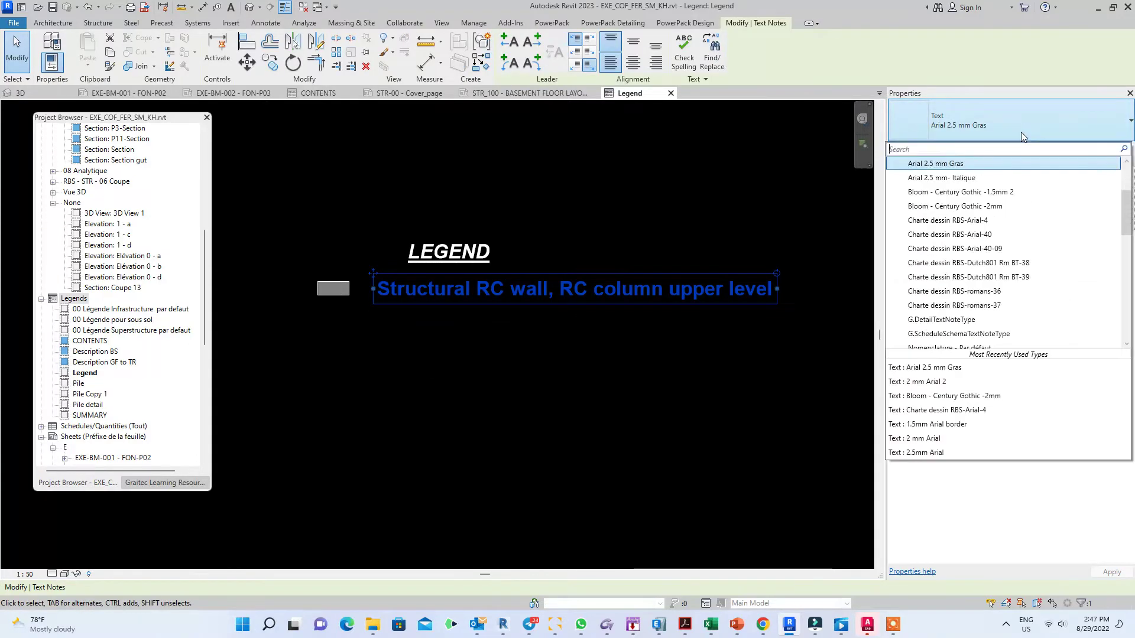
{"action": "left_click", "coordinate": [926, 381]}
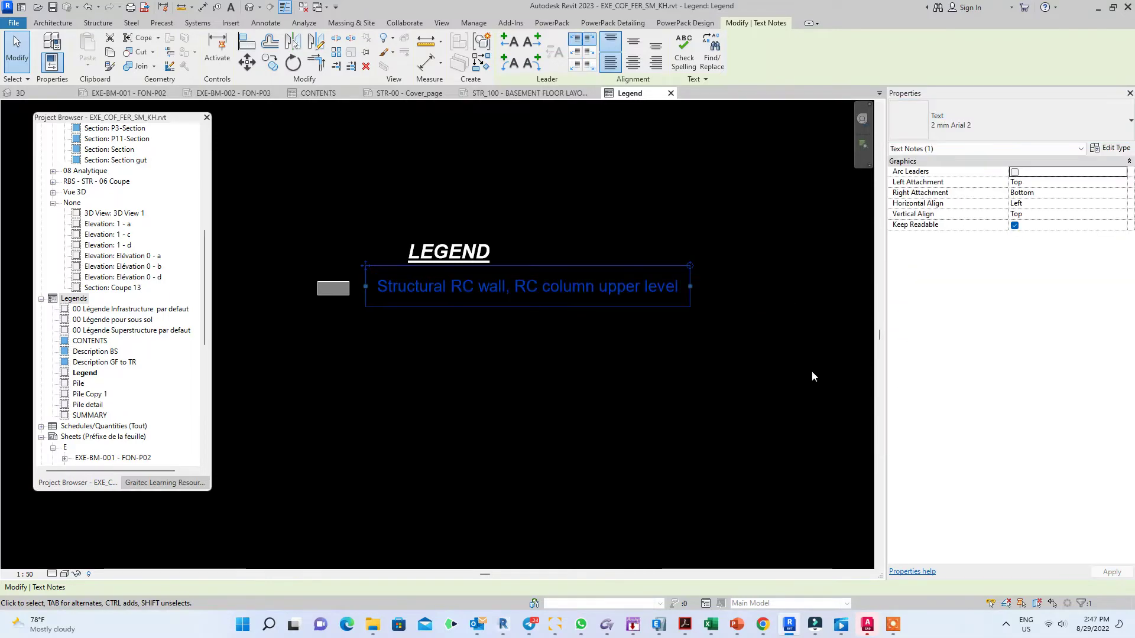
Nudge the label left and down so it sits right beside the swatch
{"action": "left_click", "coordinate": [680, 367]}
{"action": "left_click", "coordinate": [425, 293]}
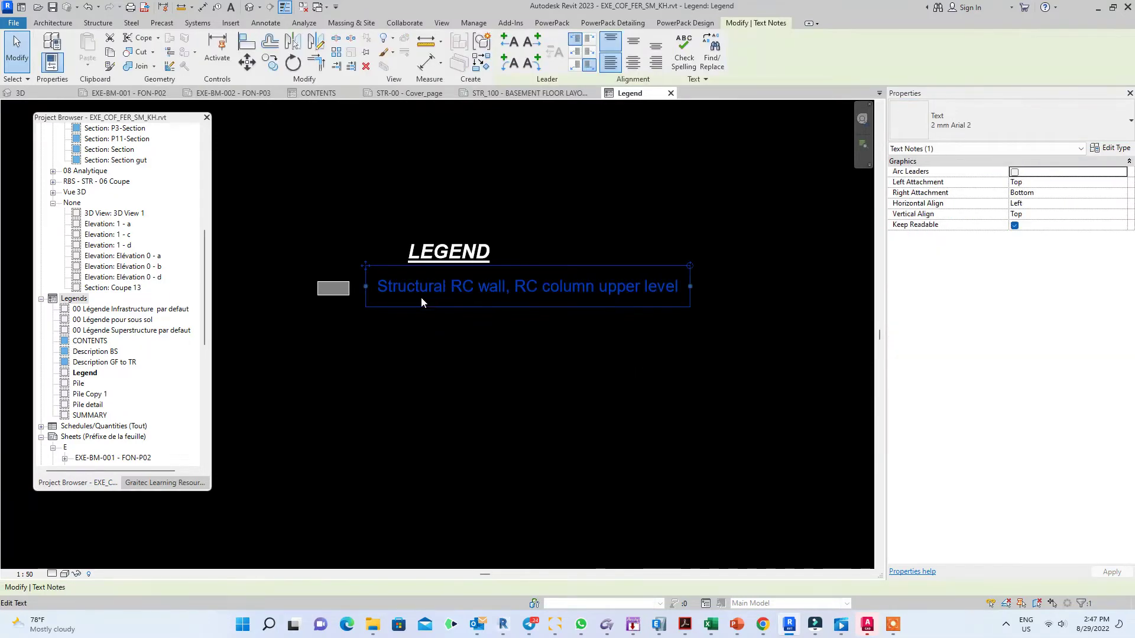
{"action": "key", "text": "Left"}
{"action": "key", "text": "Left"}
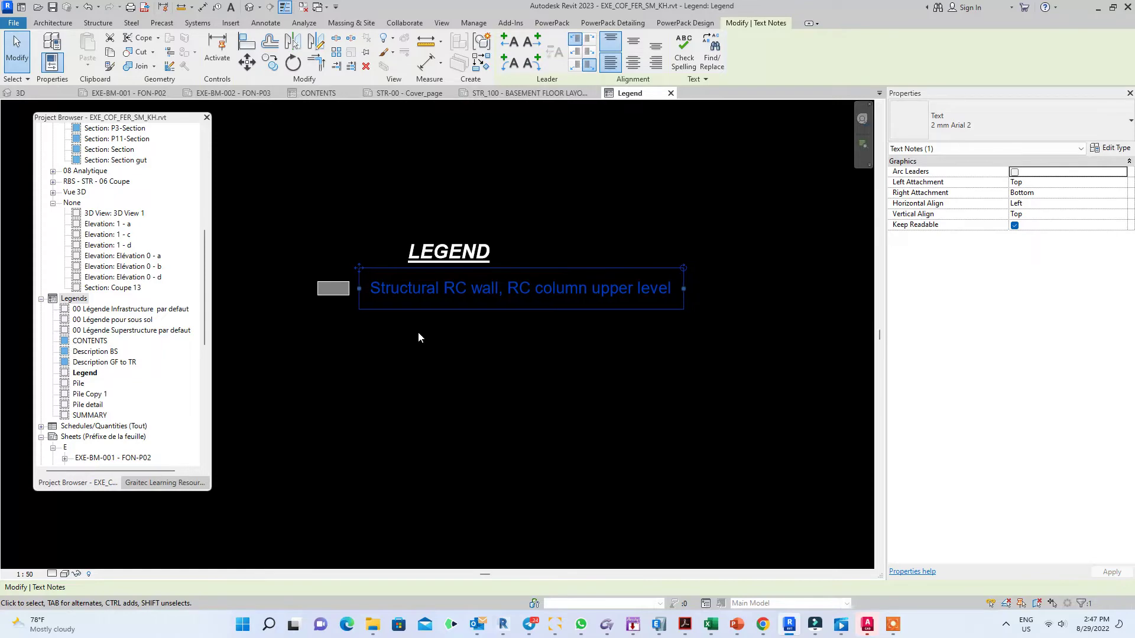
{"action": "key", "text": "Left"}
{"action": "key", "text": "Left"}
{"action": "key", "text": "Left"}
{"action": "key", "text": "Down"}
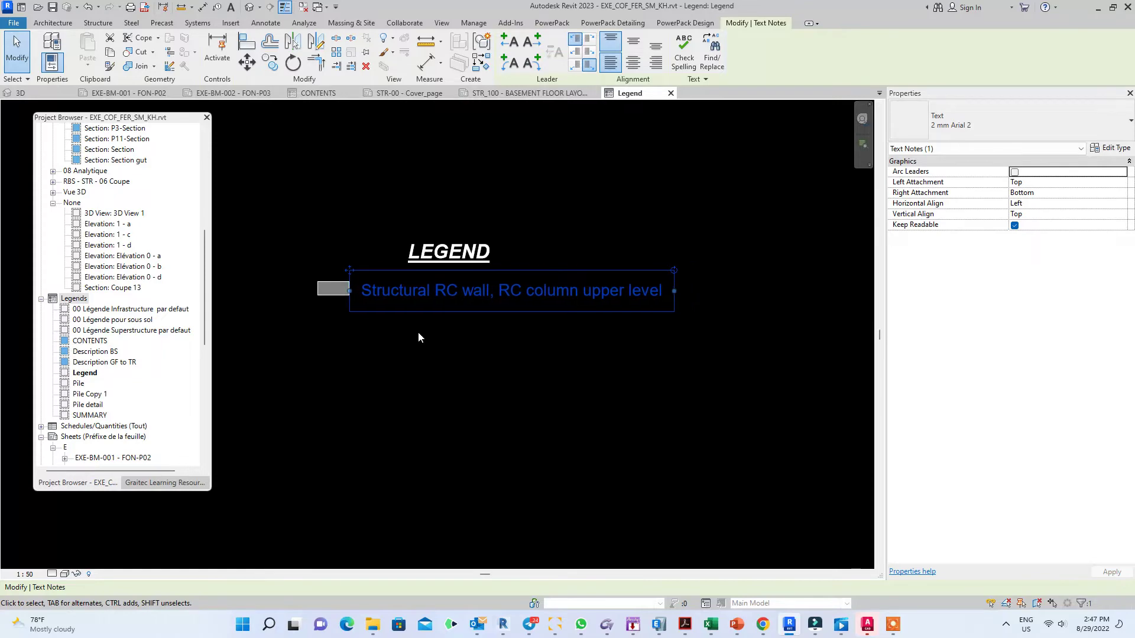
Copy the grey swatch and its label one row below the original
{"action": "left_click", "coordinate": [419, 337]}
{"action": "left_click_drag", "start_coordinate": [414, 356], "coordinate": [328, 294]}
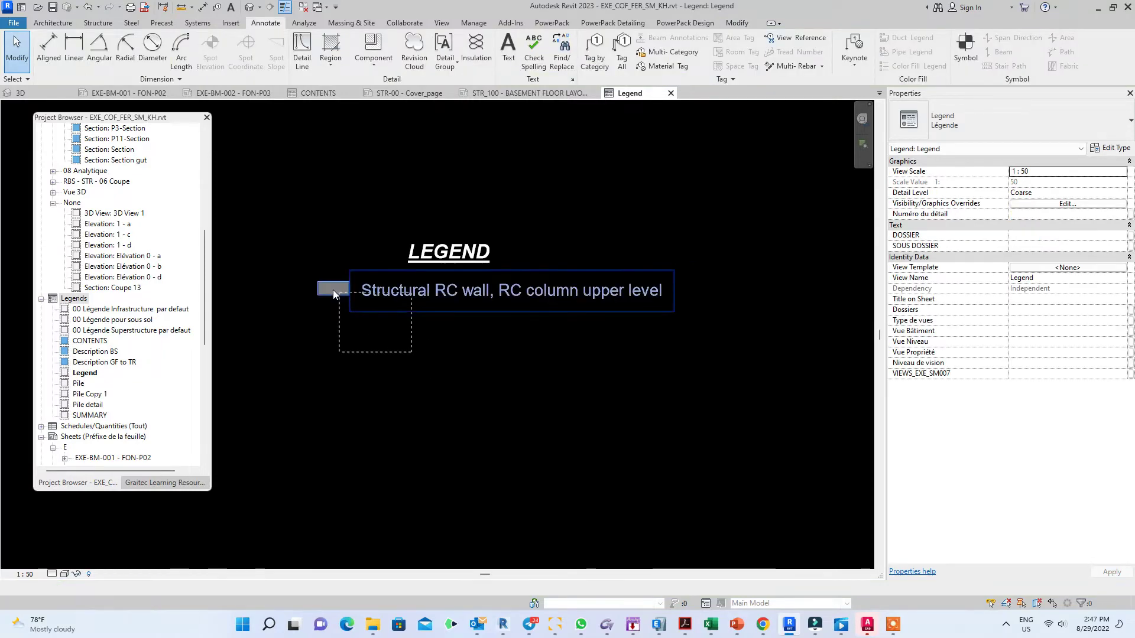
{"action": "left_click", "coordinate": [271, 61]}
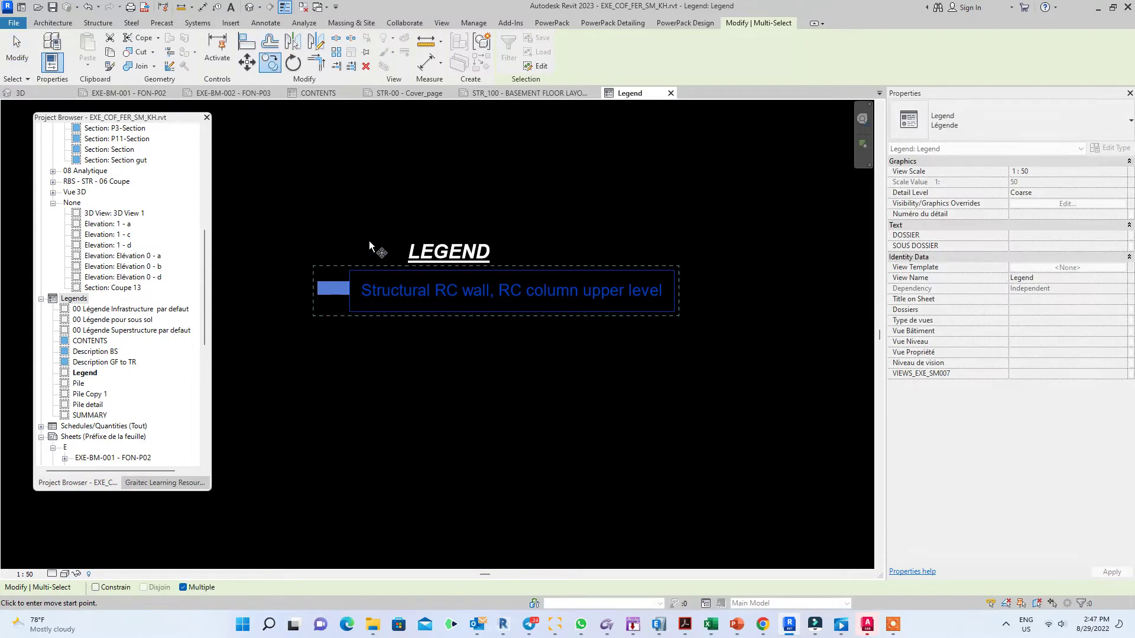
{"action": "left_click", "coordinate": [332, 274]}
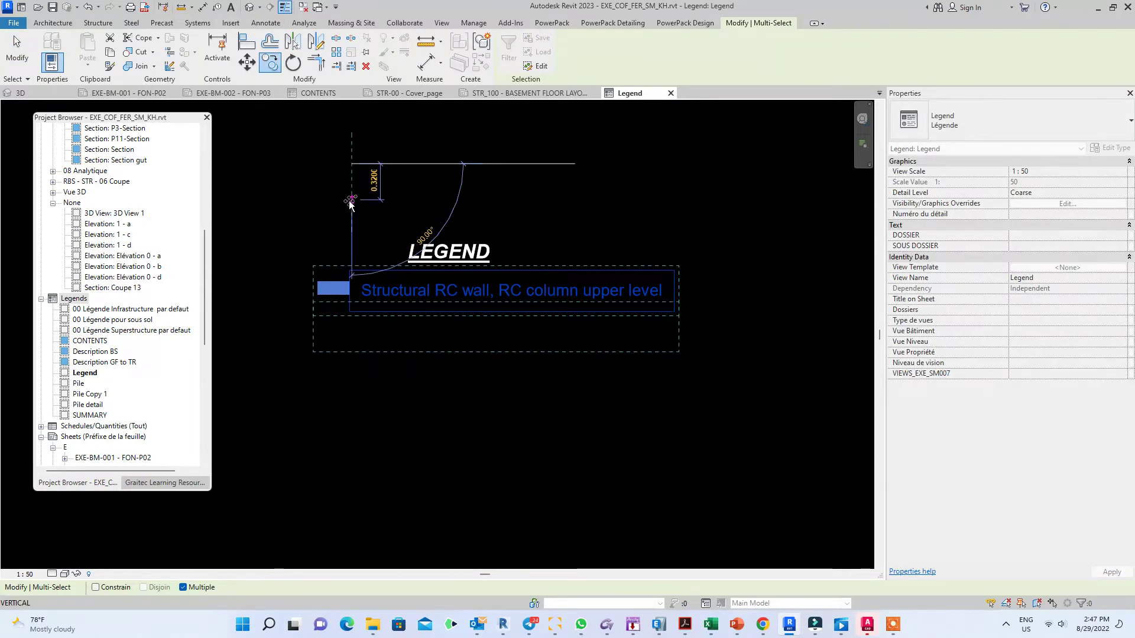
{"action": "left_click", "coordinate": [332, 311]}
{"action": "key", "text": "Escape"}
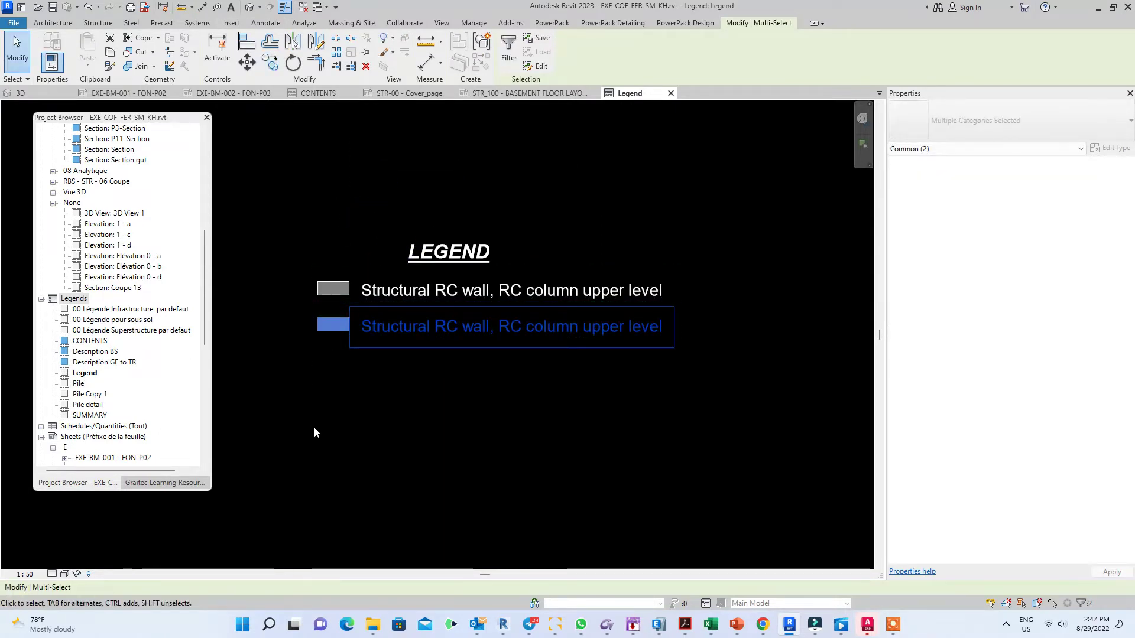
{"action": "key", "text": "Up"}
{"action": "key", "text": "Up"}
{"action": "key", "text": "Up"}
{"action": "key", "text": "Up"}
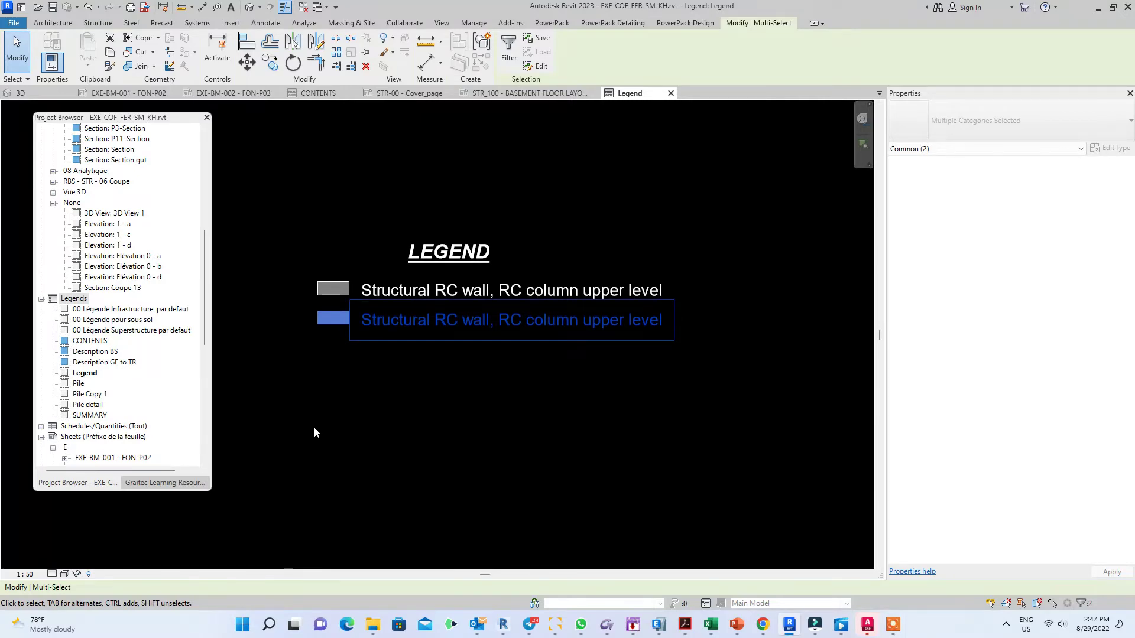
{"action": "left_click", "coordinate": [561, 420]}
{"action": "left_click_drag", "start_coordinate": [626, 408], "coordinate": [604, 277]}
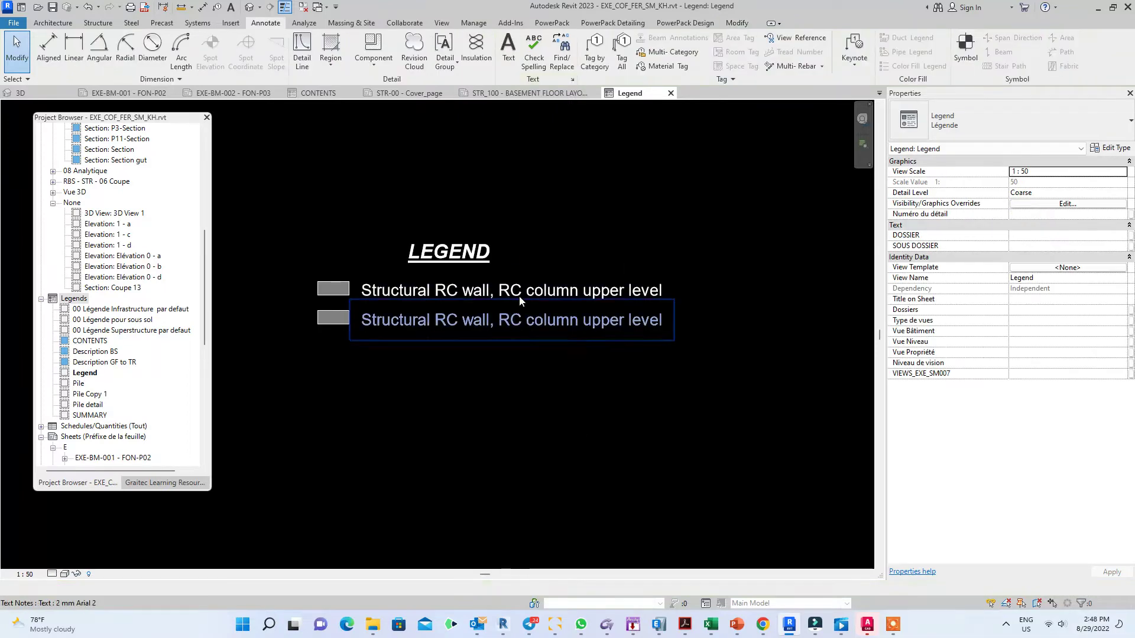
Change 'upper' to 'lower' in the second row's label text
{"action": "double_click", "coordinate": [543, 320]}
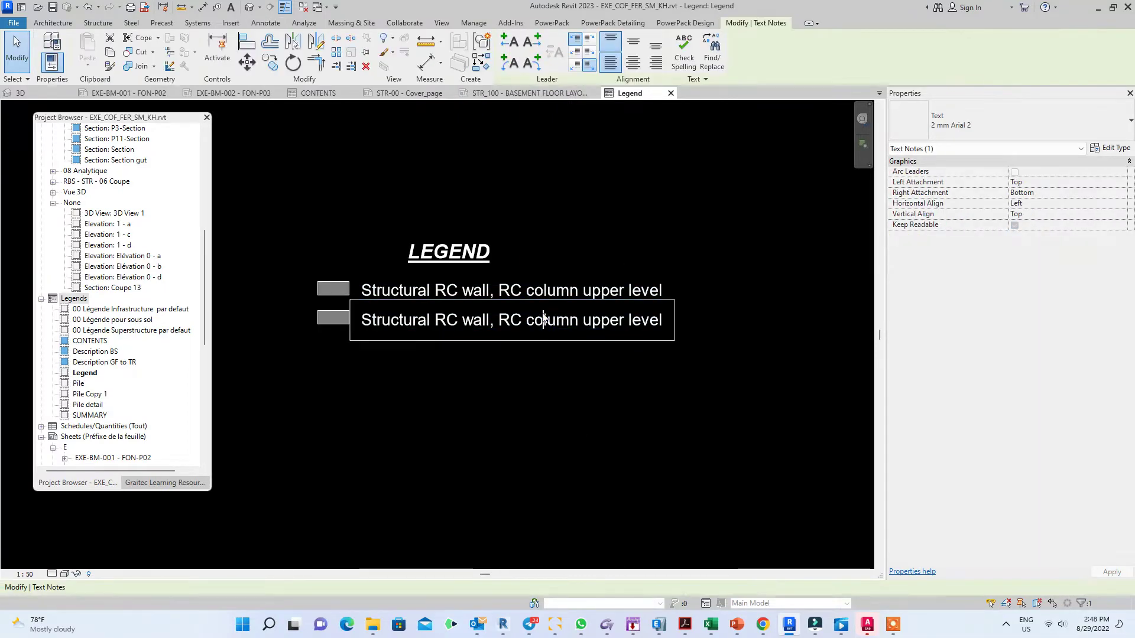
{"action": "left_click", "coordinate": [610, 324]}
{"action": "key", "text": "BackSpace"}
{"action": "key", "text": "BackSpace"}
{"action": "key", "text": "BackSpace"}
{"action": "type", "text": "l"}
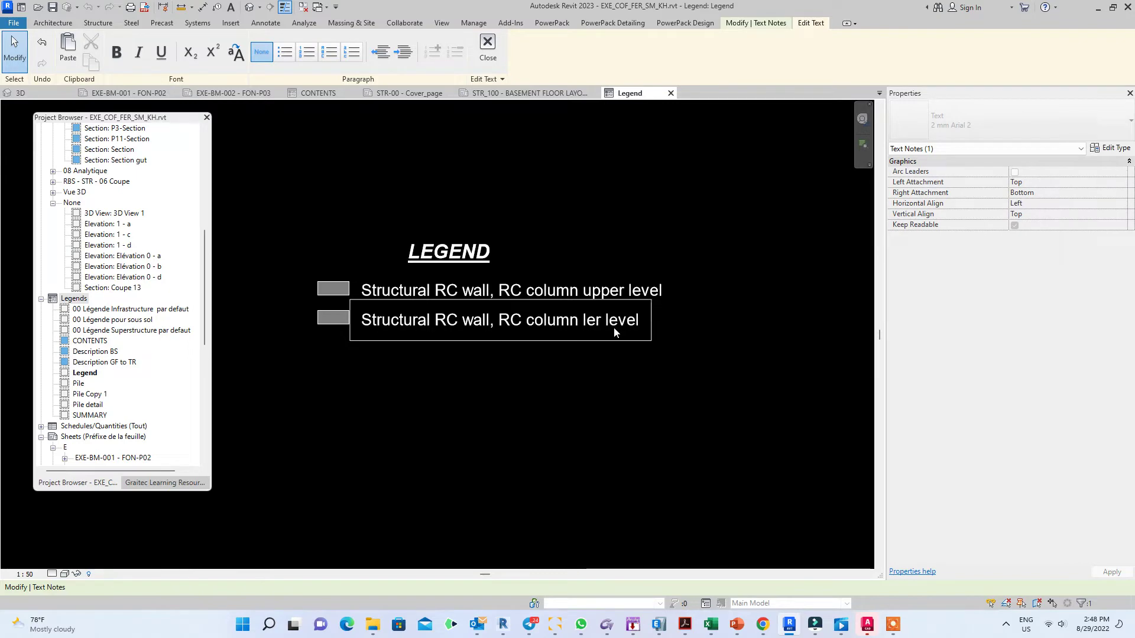
{"action": "type", "text": "ow"}
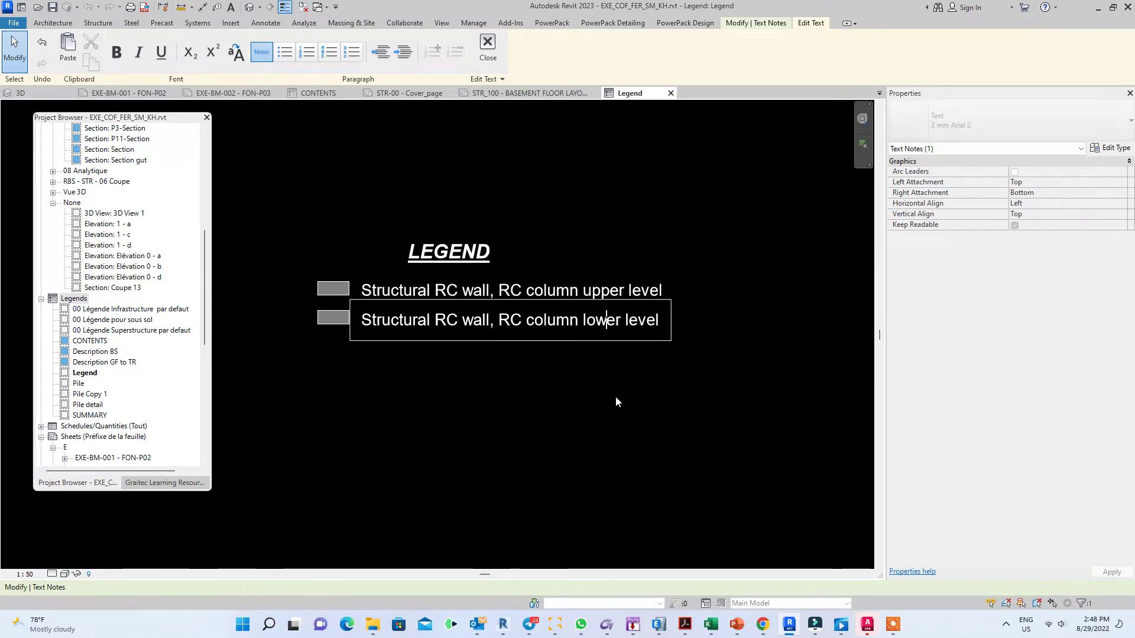
{"action": "left_click", "coordinate": [335, 354]}
{"action": "left_click", "coordinate": [325, 328]}
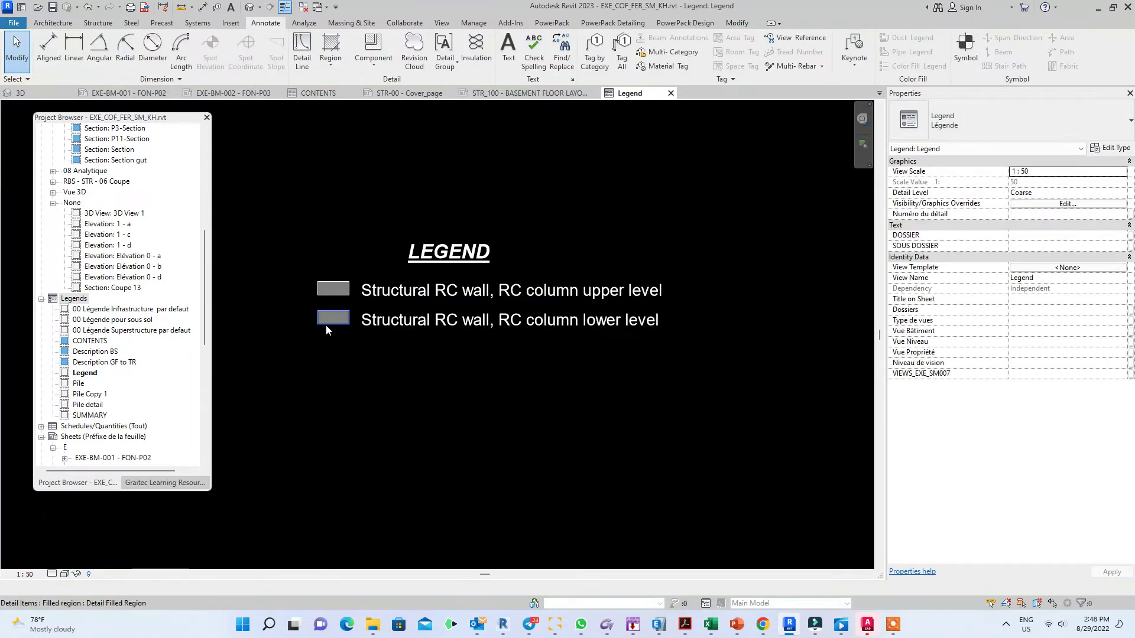
{"action": "left_click", "coordinate": [329, 323]}
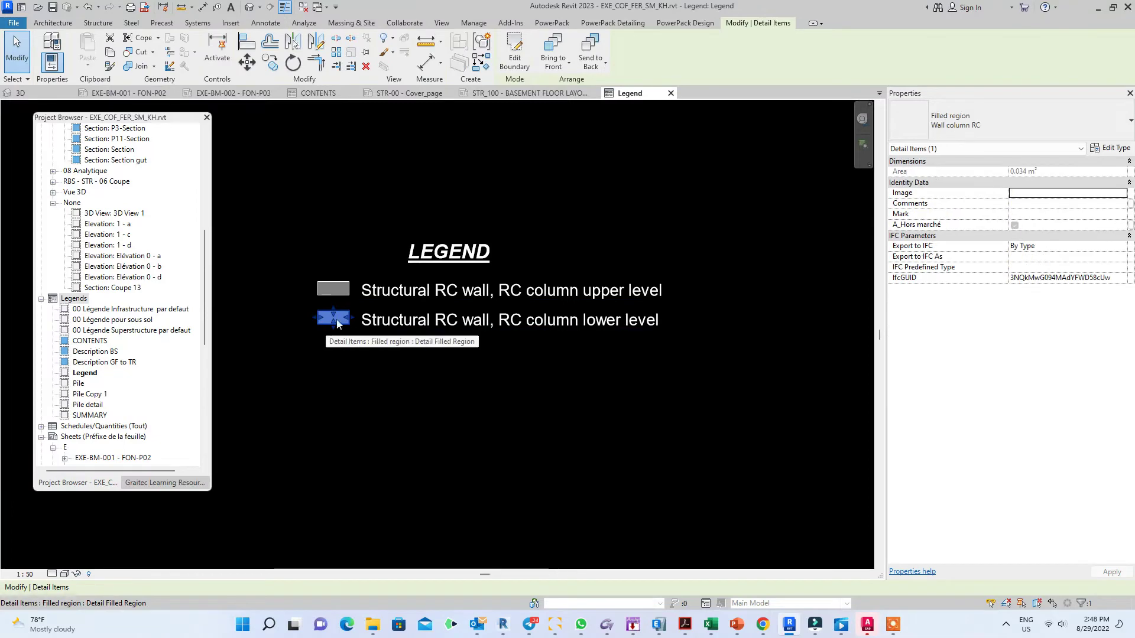
Duplicate the swatch's filled-region type as 'Wall column RC lover'
{"action": "left_click", "coordinate": [1110, 148]}
{"action": "left_click", "coordinate": [852, 202]}
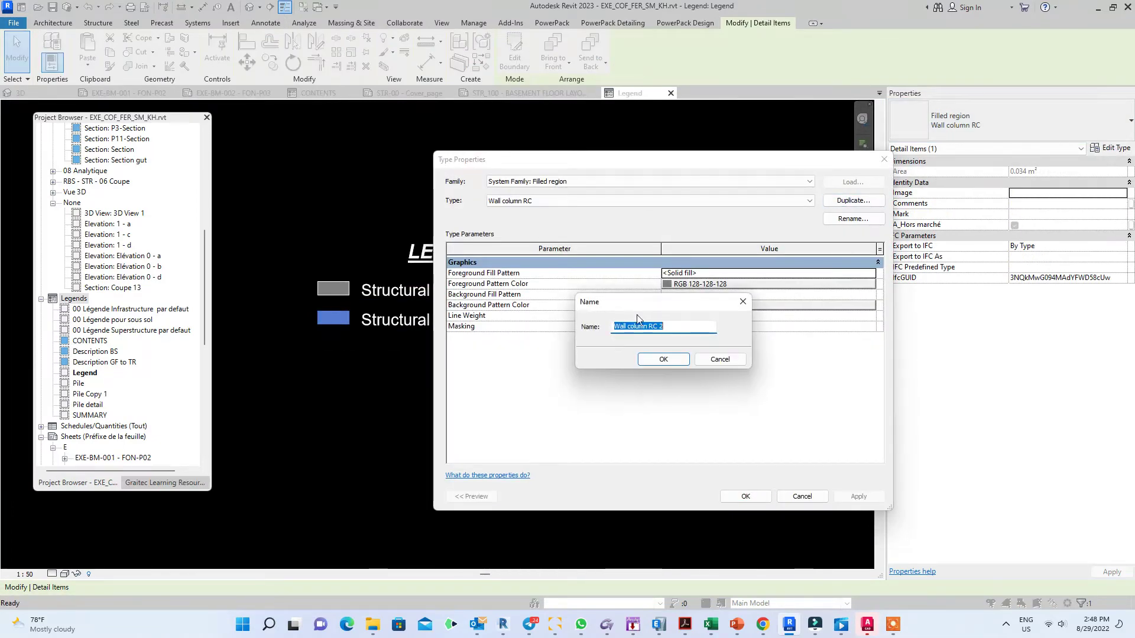
{"action": "left_click", "coordinate": [683, 327]}
{"action": "key", "text": "BackSpace"}
{"action": "type", "text": "lo"}
{"action": "type", "text": "er"}
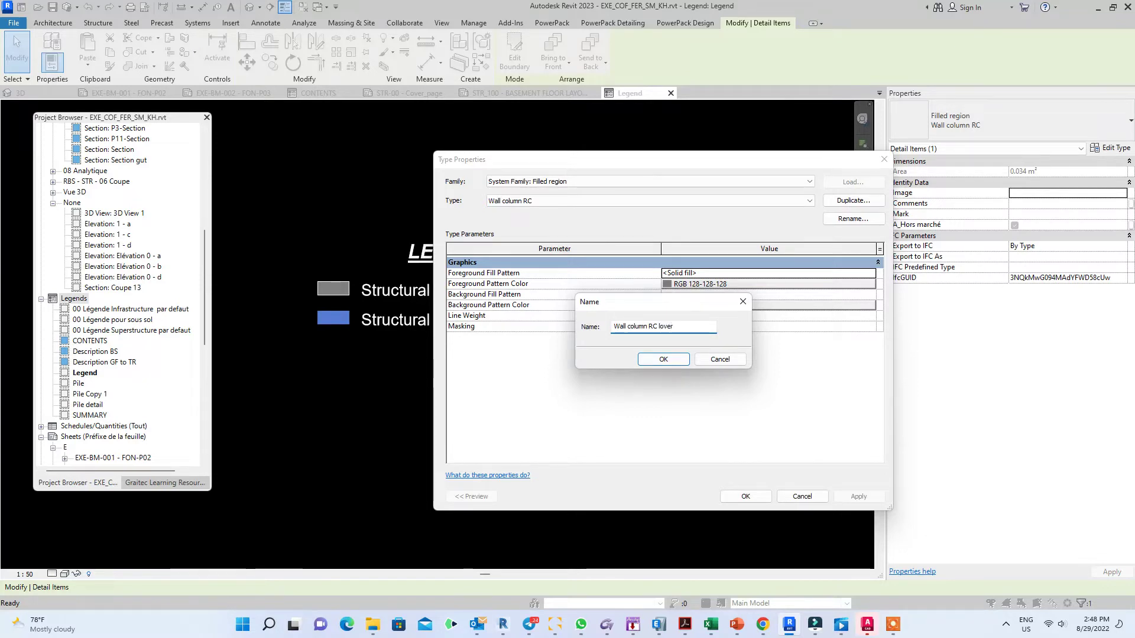
{"action": "left_click", "coordinate": [663, 359]}
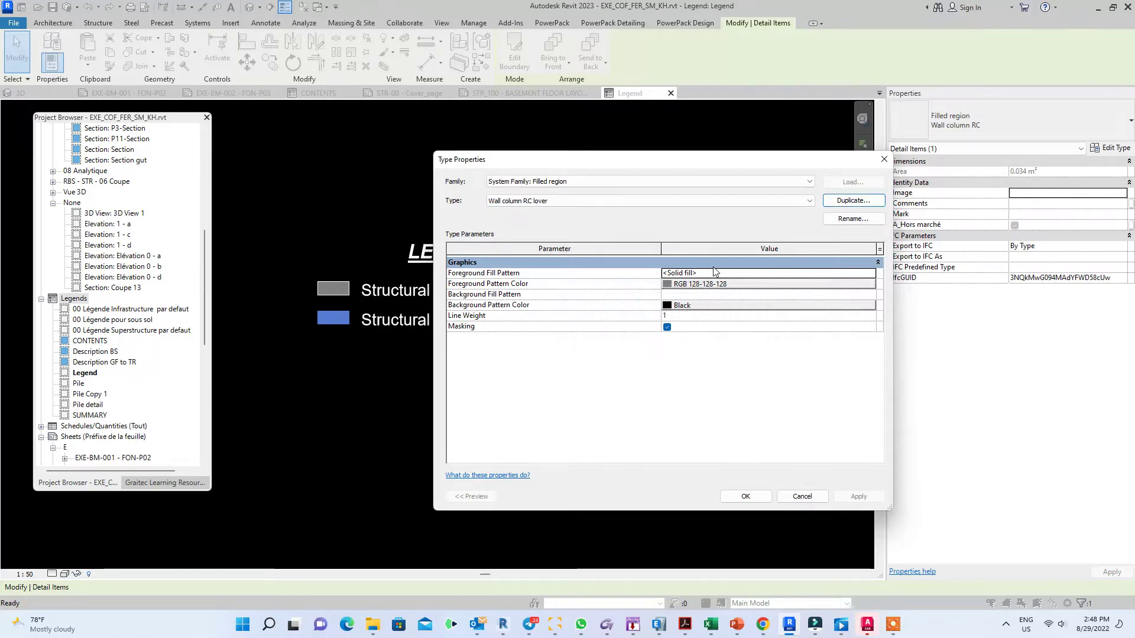
Set its foreground to red ANSI31 hatching with 2 mm line spacing
{"action": "left_click", "coordinate": [684, 285]}
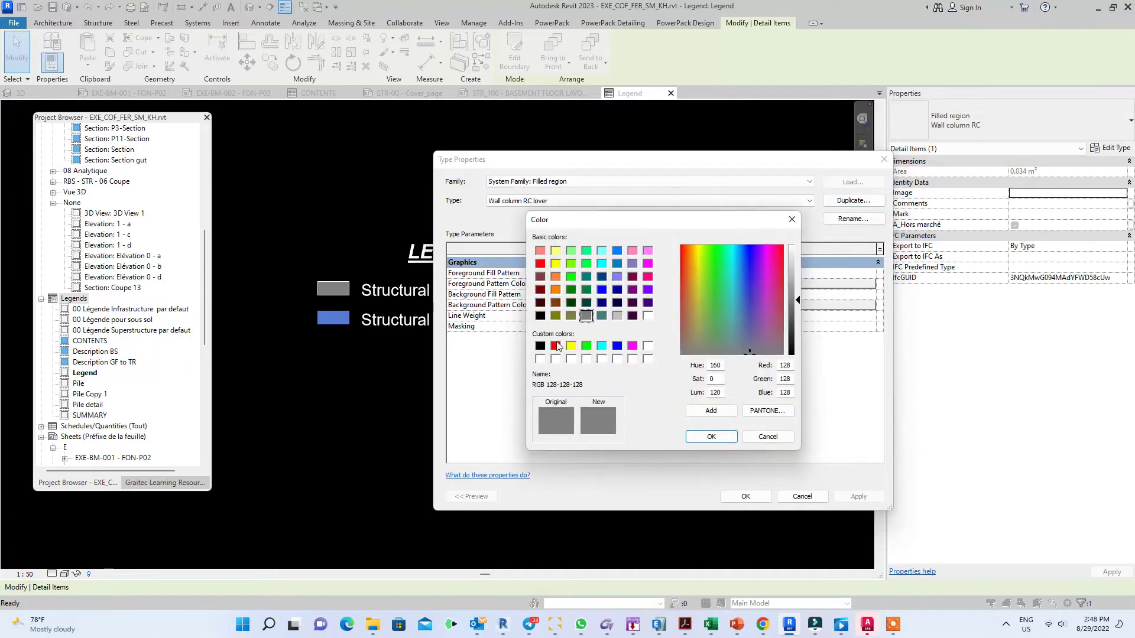
{"action": "left_click", "coordinate": [556, 345]}
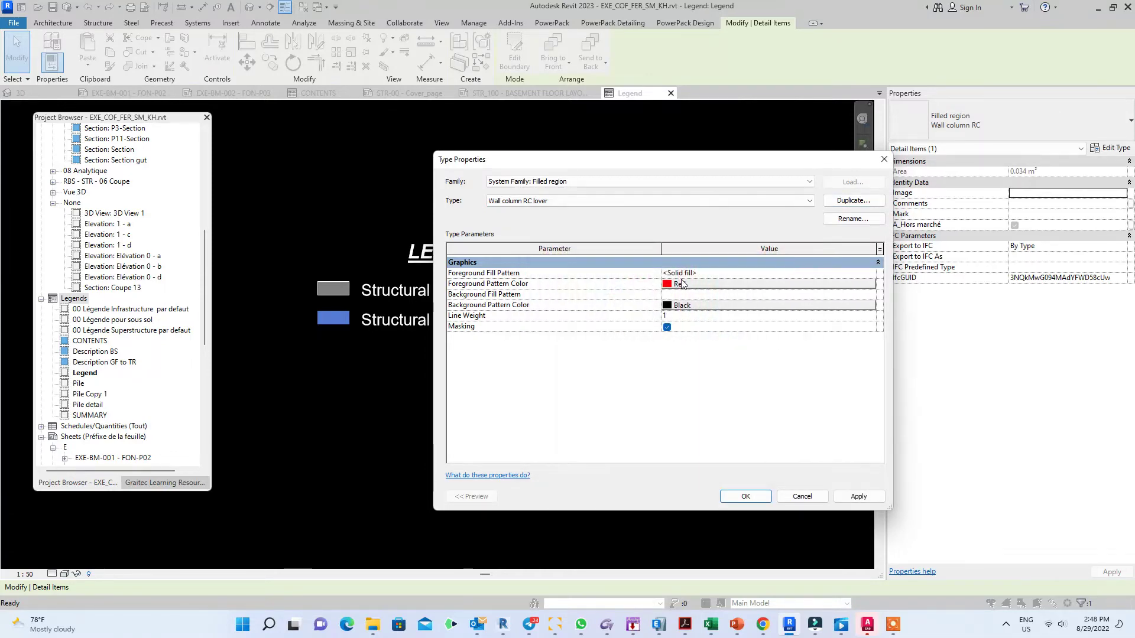
{"action": "left_click", "coordinate": [872, 274]}
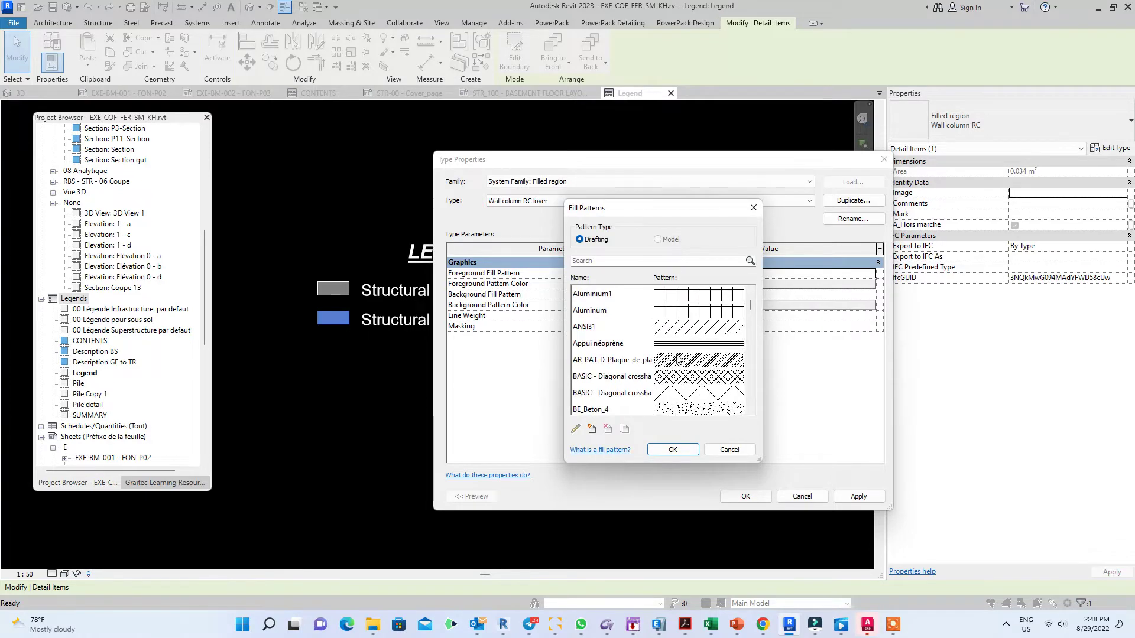
{"action": "left_click", "coordinate": [684, 328]}
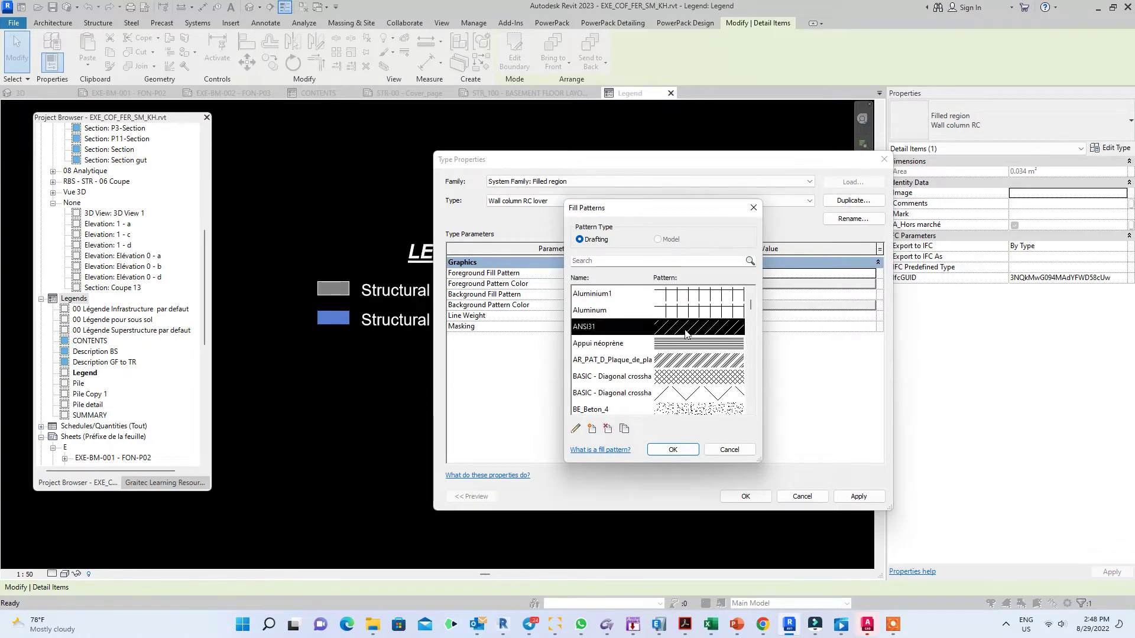
{"action": "left_click", "coordinate": [573, 430]}
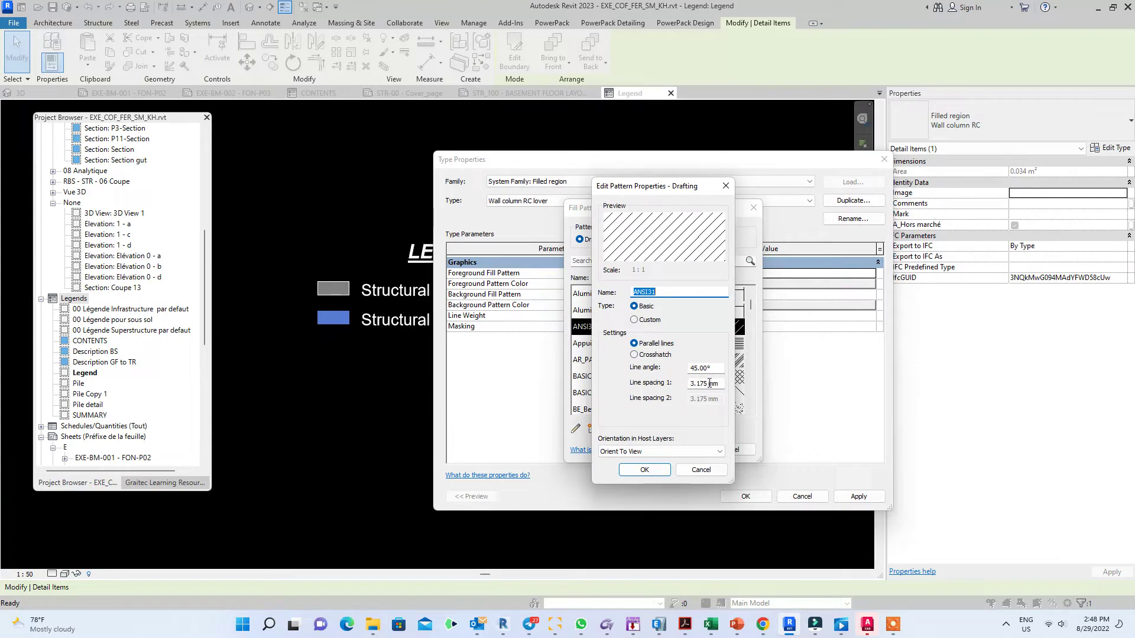
{"action": "double_click", "coordinate": [709, 383]}
{"action": "type", "text": "2"}
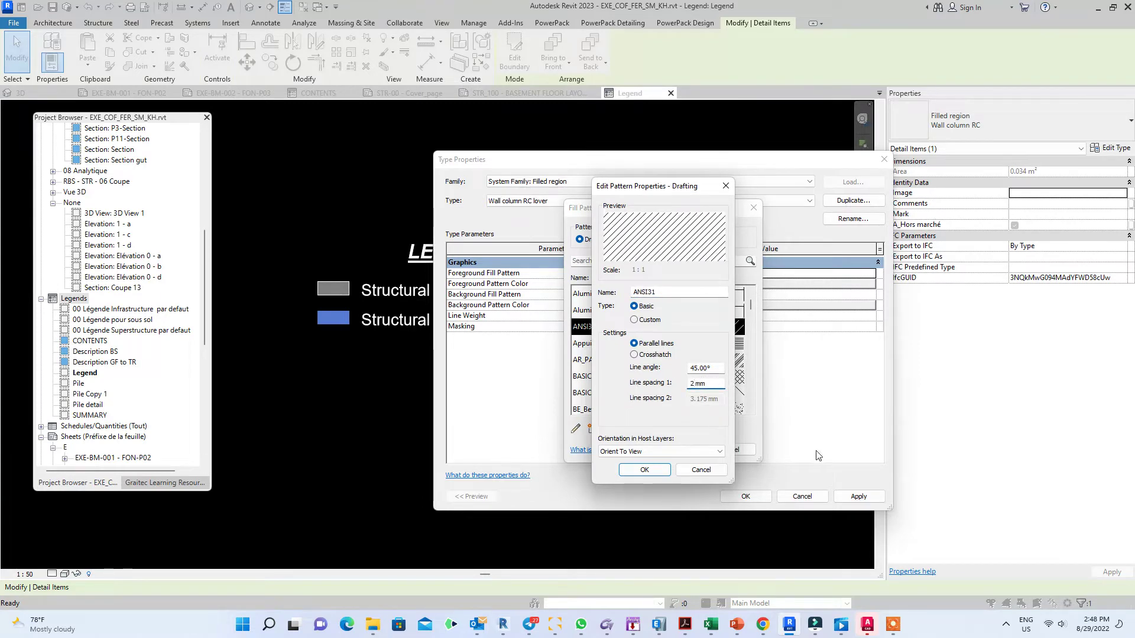
{"action": "left_click", "coordinate": [655, 475]}
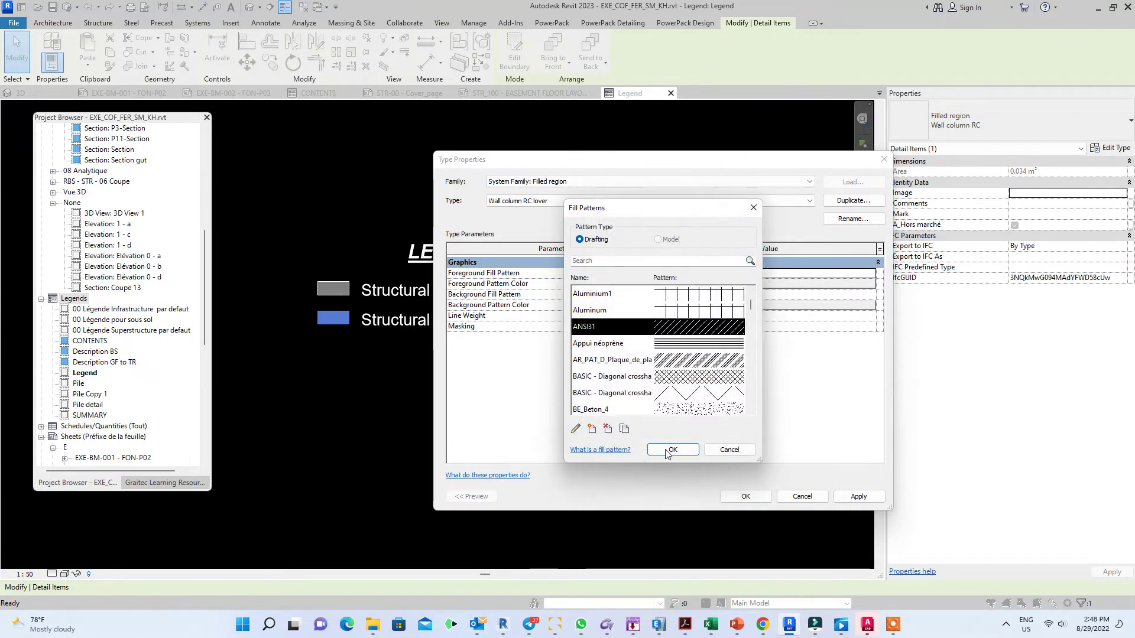
{"action": "left_click", "coordinate": [670, 451]}
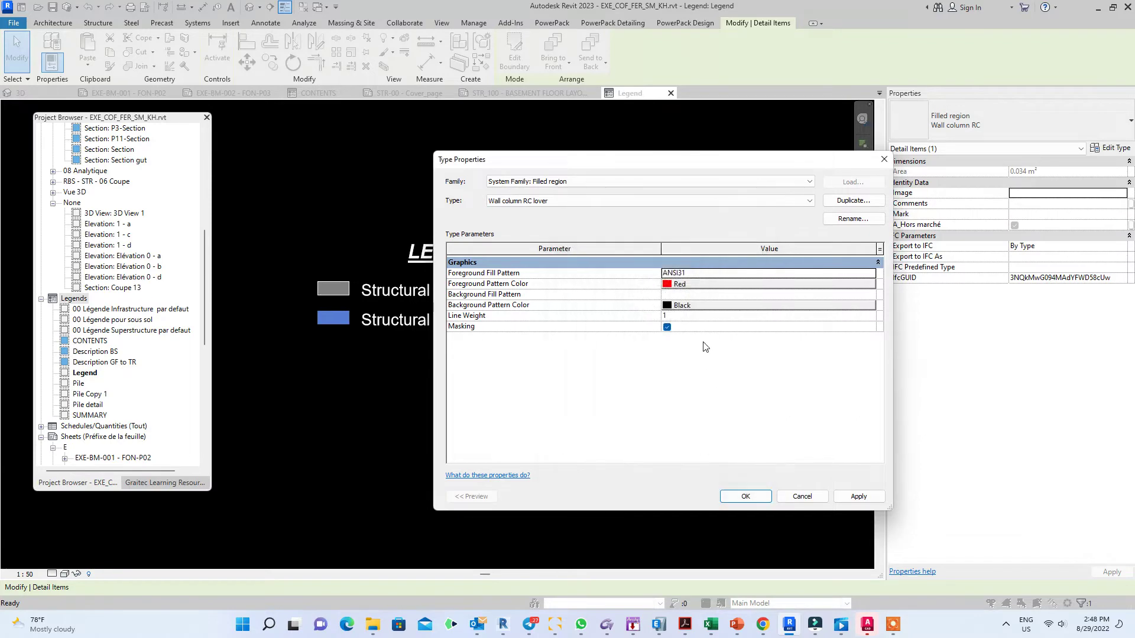
{"action": "left_click", "coordinate": [739, 497]}
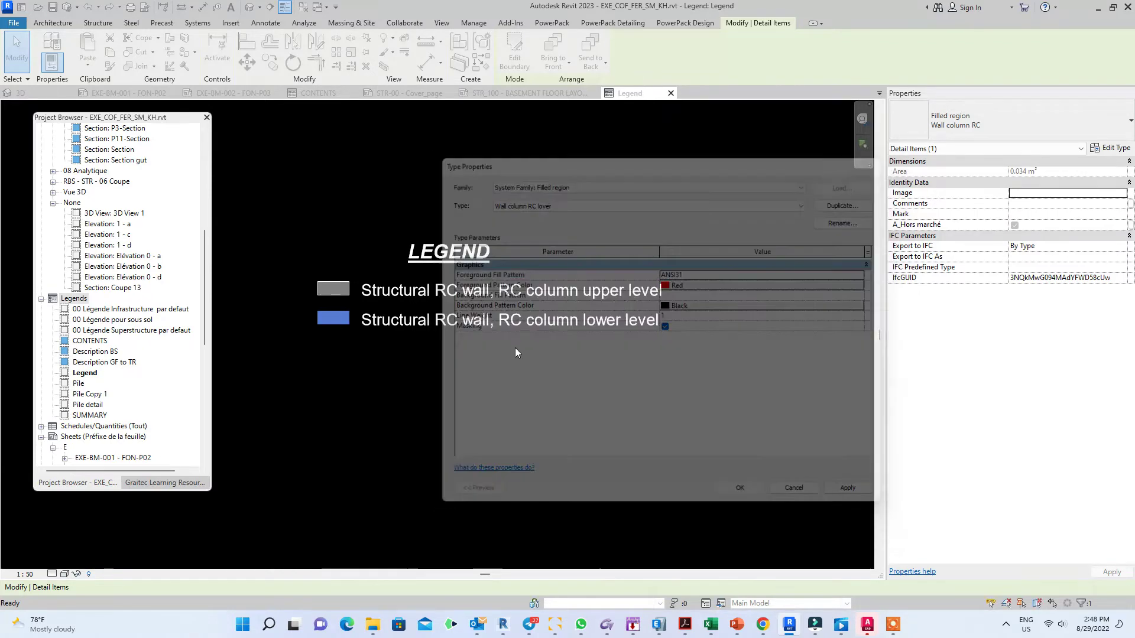
{"action": "left_click", "coordinate": [490, 353]}
{"action": "middle_click_drag", "start_coordinate": [409, 363], "coordinate": [433, 388]}
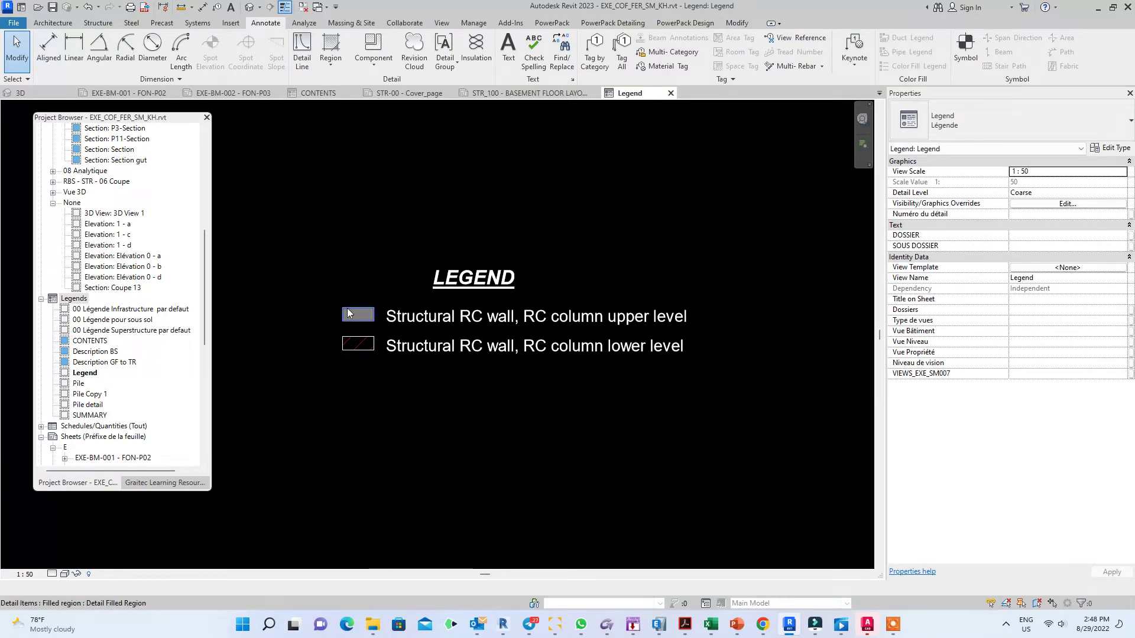
{"action": "left_click", "coordinate": [358, 348]}
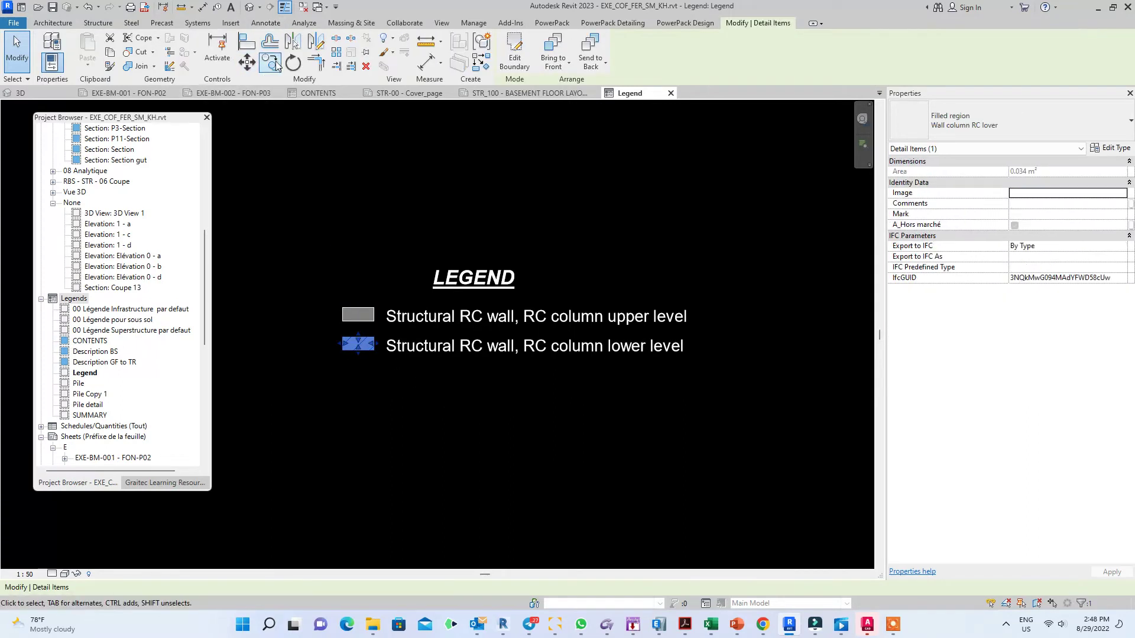
{"action": "left_click", "coordinate": [410, 353], "text": "ctrl"}
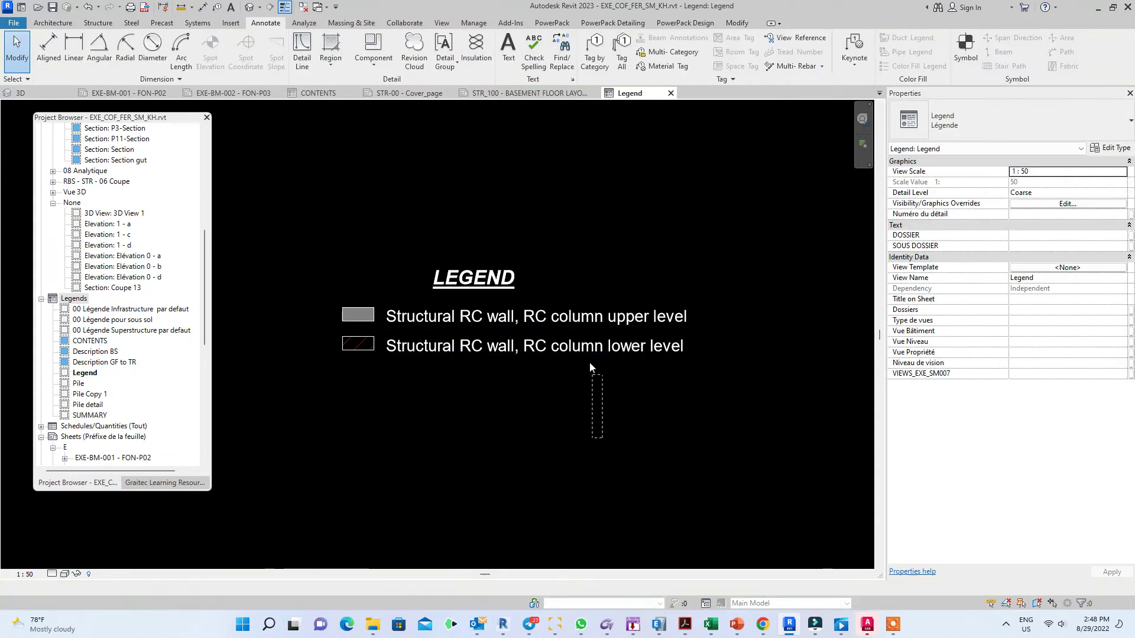
{"action": "left_click_drag", "start_coordinate": [596, 435], "coordinate": [588, 300]}
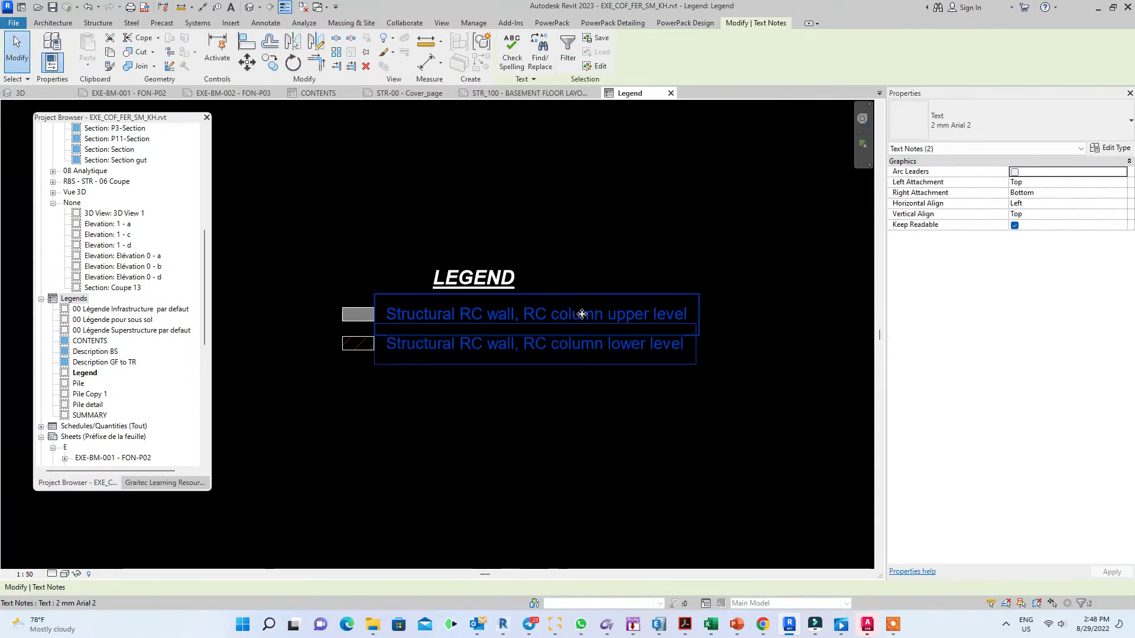
{"action": "left_click", "coordinate": [487, 417]}
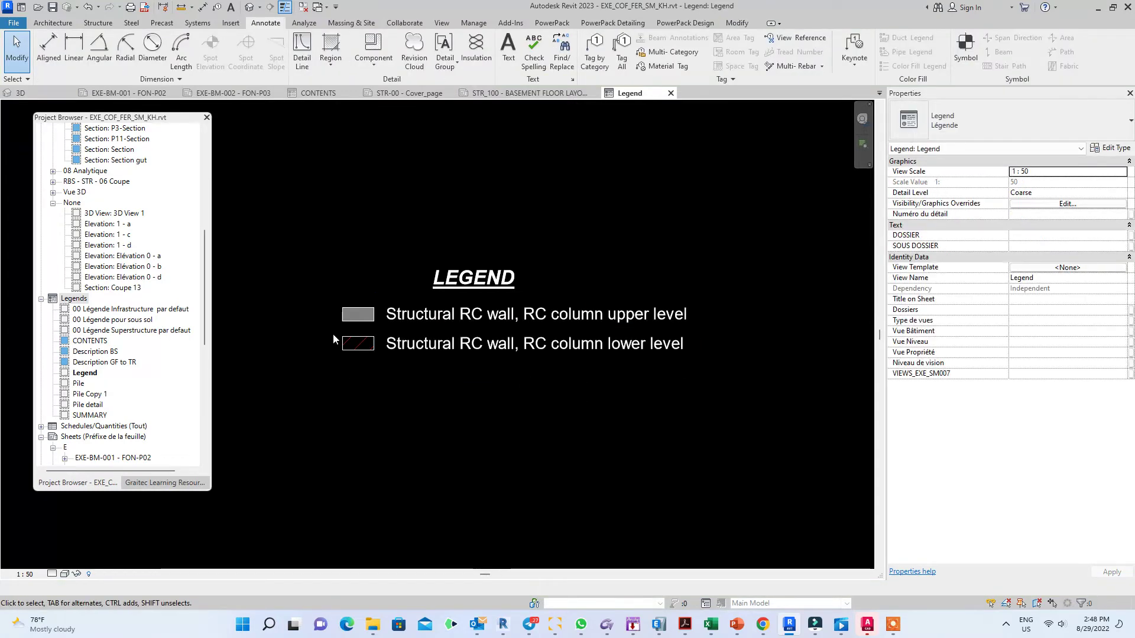
{"action": "left_click", "coordinate": [354, 344]}
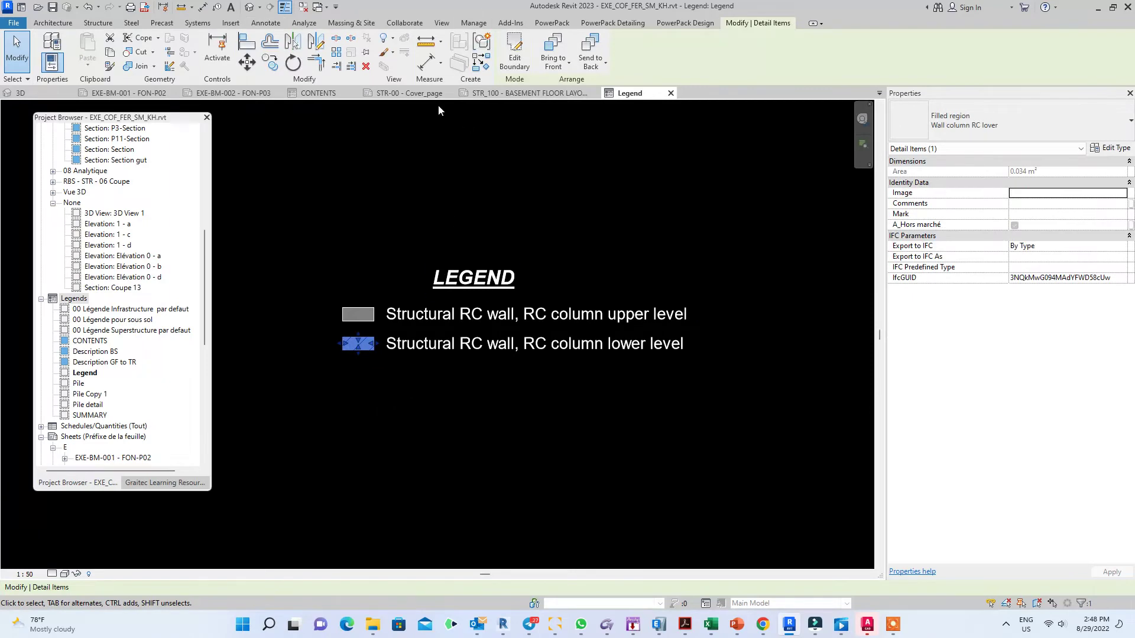
Copy the red-hatched swatch one row below to start a third row
{"action": "left_click", "coordinate": [268, 64]}
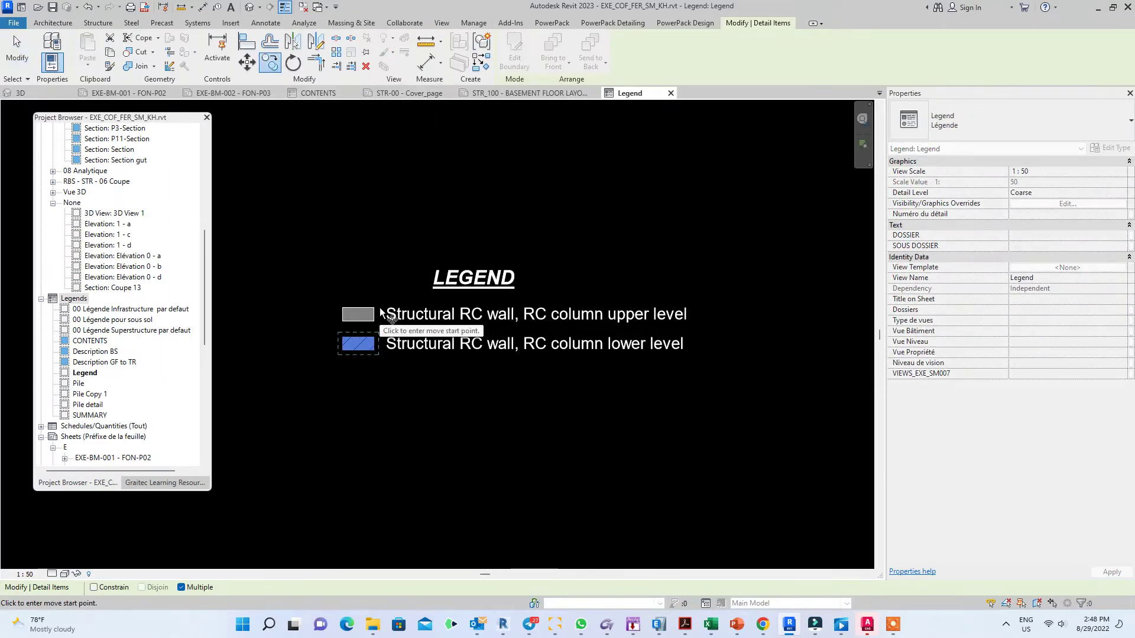
{"action": "left_click", "coordinate": [378, 309]}
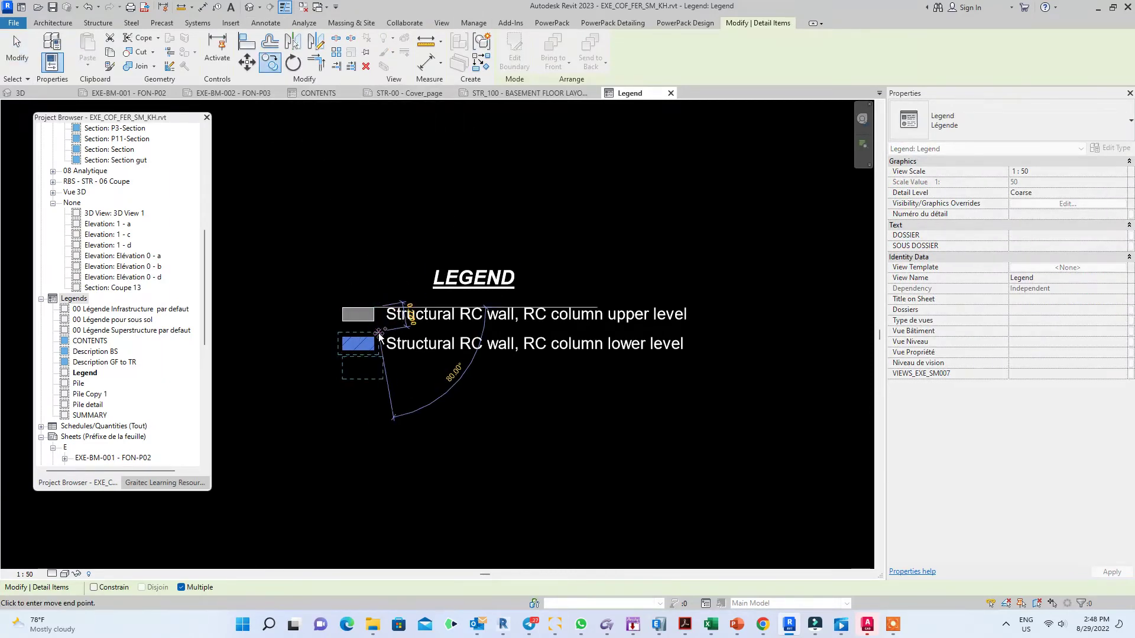
{"action": "left_click", "coordinate": [374, 340]}
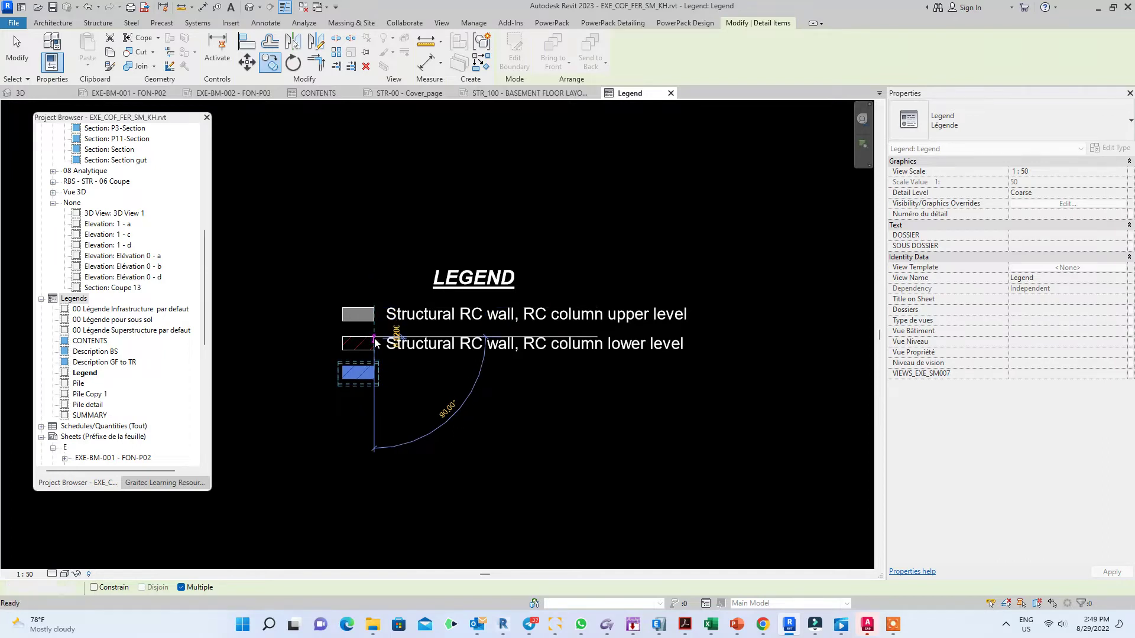
{"action": "key", "text": "Escape"}
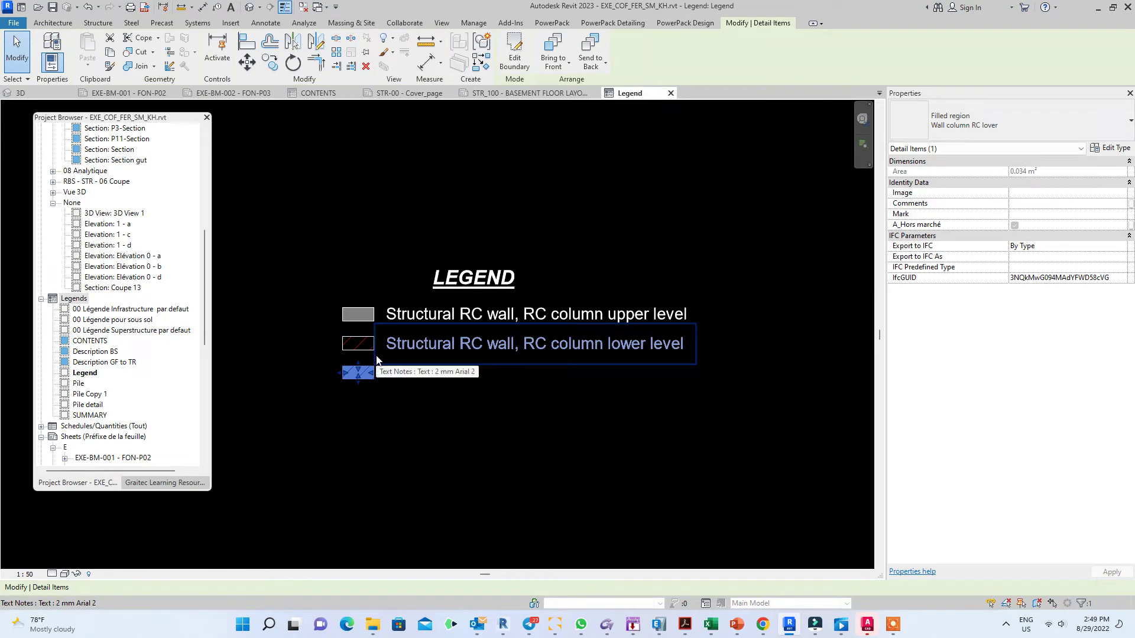
Duplicate the swatch's filled-region type as a new type named Opening
{"action": "left_click", "coordinate": [1112, 148]}
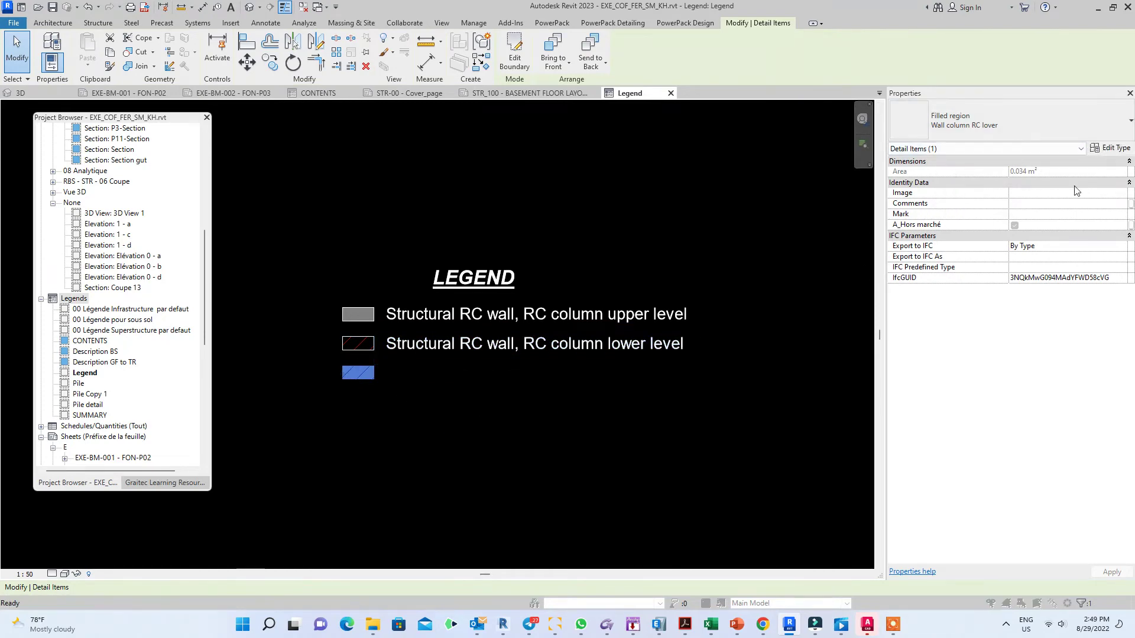
{"action": "left_click_drag", "start_coordinate": [626, 167], "coordinate": [673, 144]}
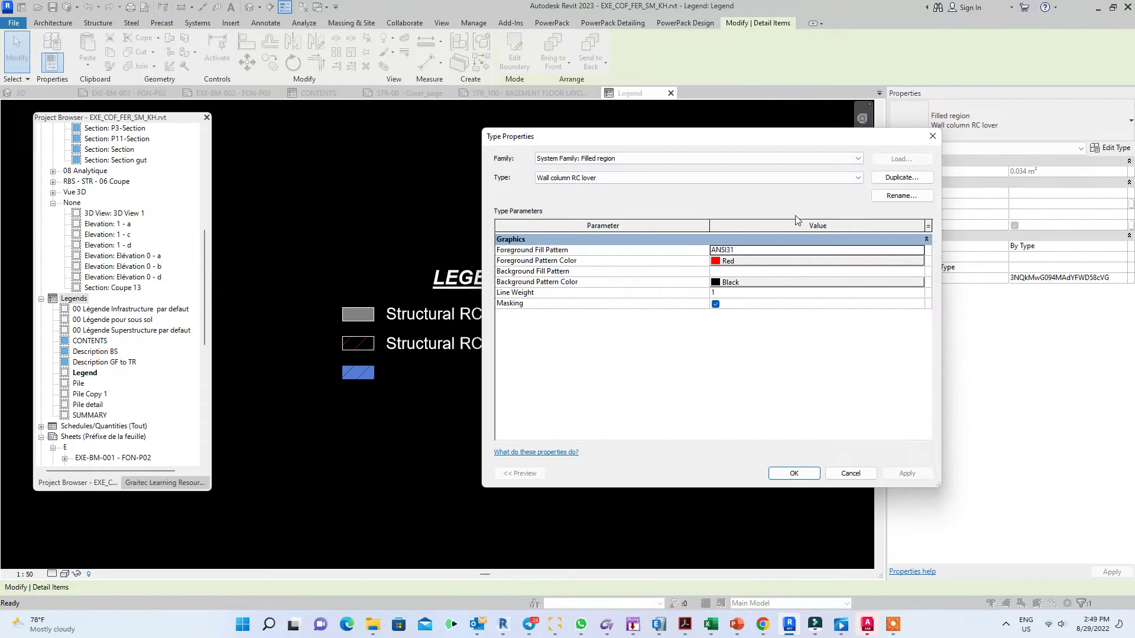
{"action": "left_click", "coordinate": [901, 177]}
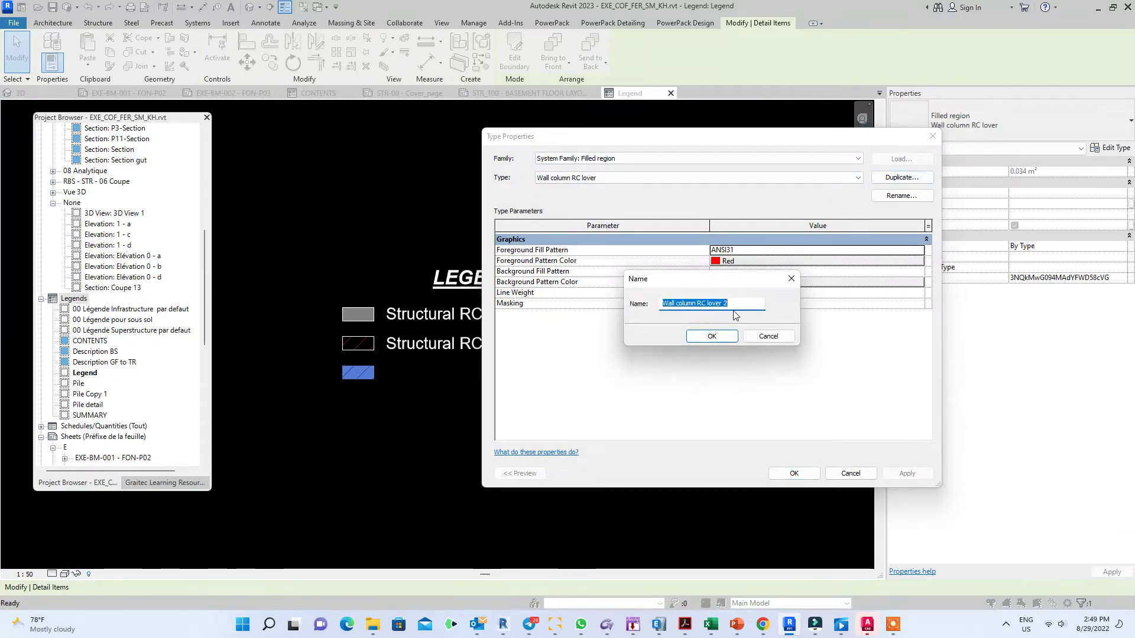
{"action": "type", "text": "Open"}
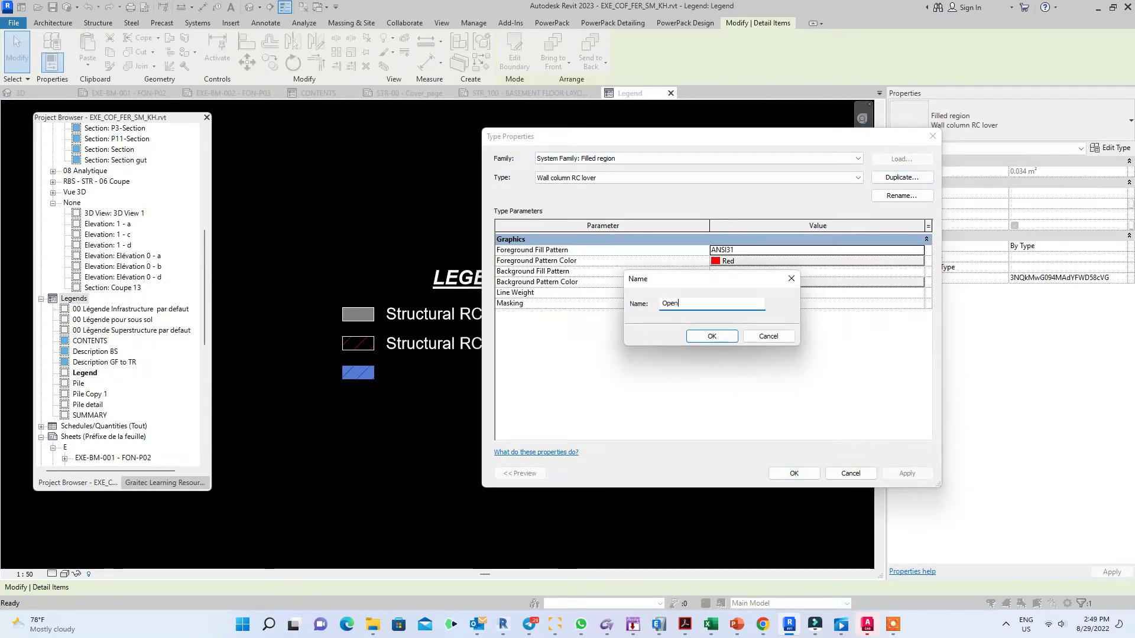
{"action": "type", "text": "ing"}
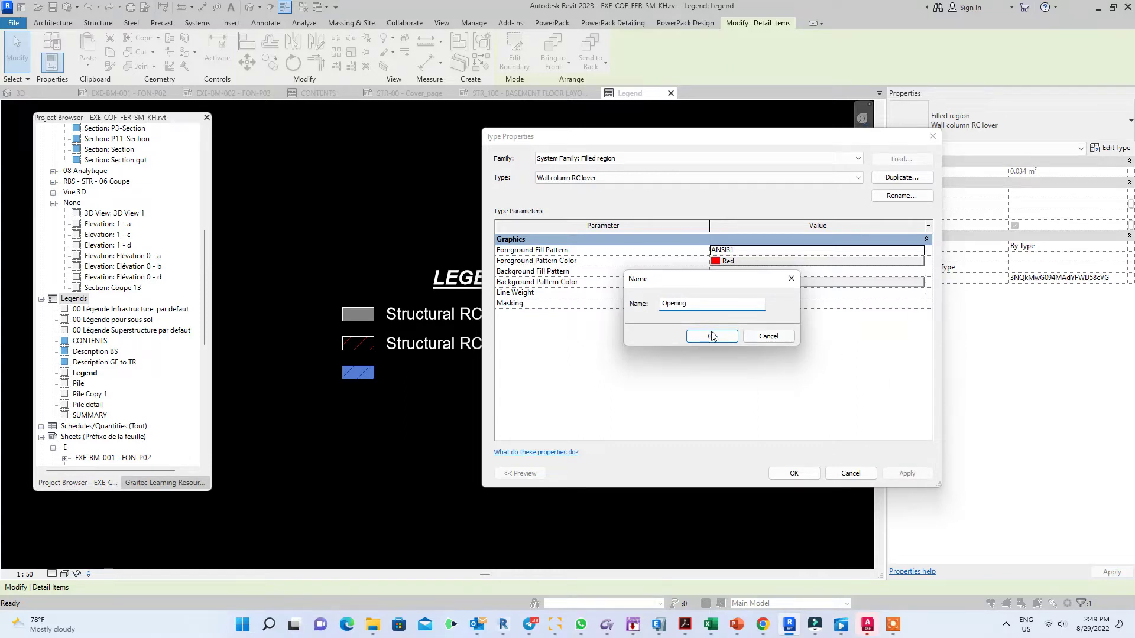
{"action": "left_click", "coordinate": [712, 336]}
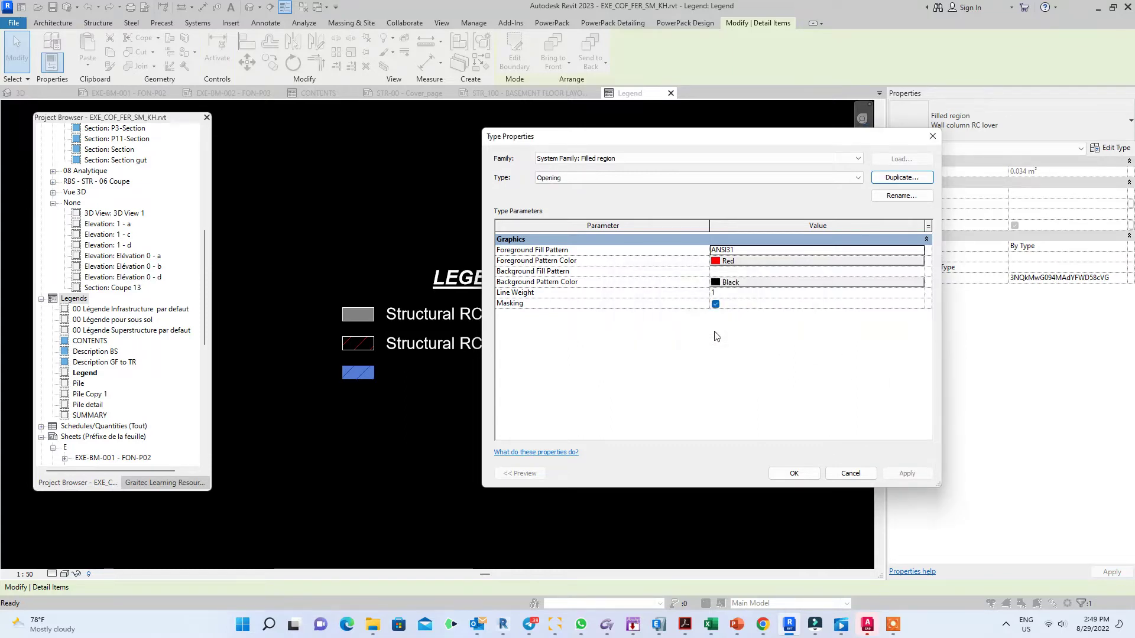
Set Opening's foreground to solid fill in grey RGB 128-128-128
{"action": "left_click", "coordinate": [727, 250]}
{"action": "left_click", "coordinate": [921, 251]}
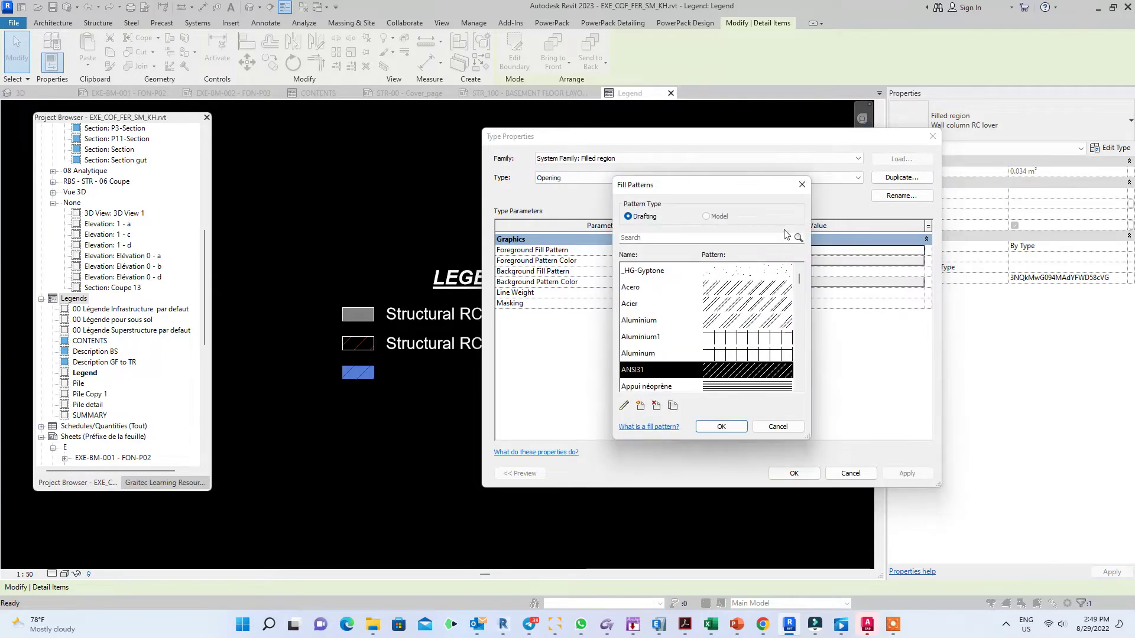
{"action": "scroll", "coordinate": [766, 266], "scroll_direction": "up", "scroll_amount": 1}
{"action": "left_click", "coordinate": [746, 293]}
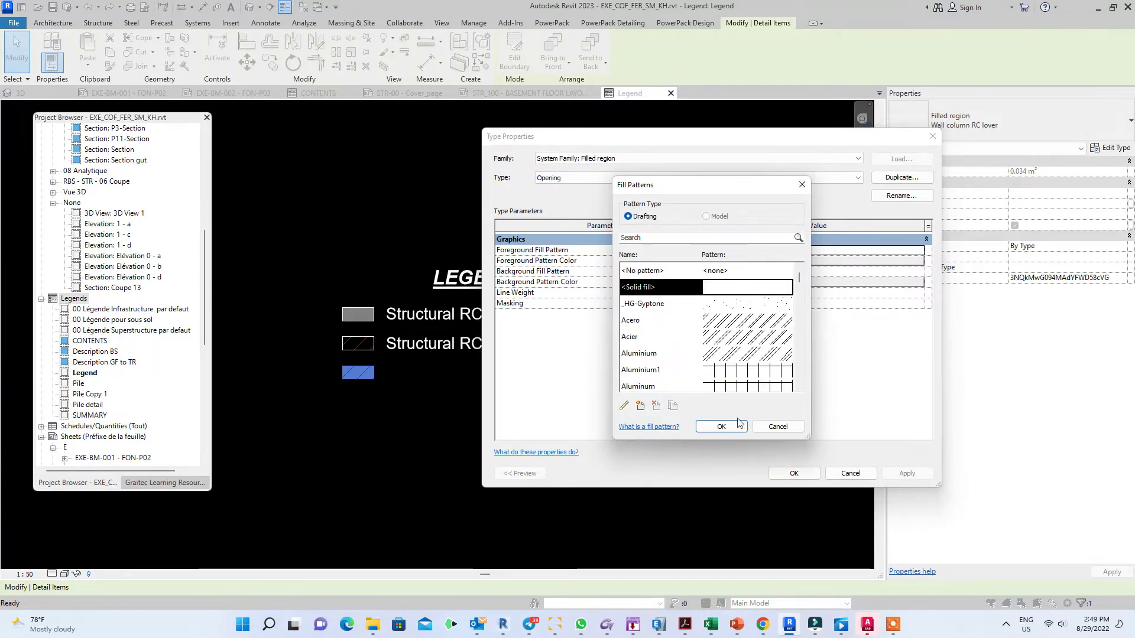
{"action": "left_click", "coordinate": [721, 426]}
{"action": "left_click", "coordinate": [727, 261]}
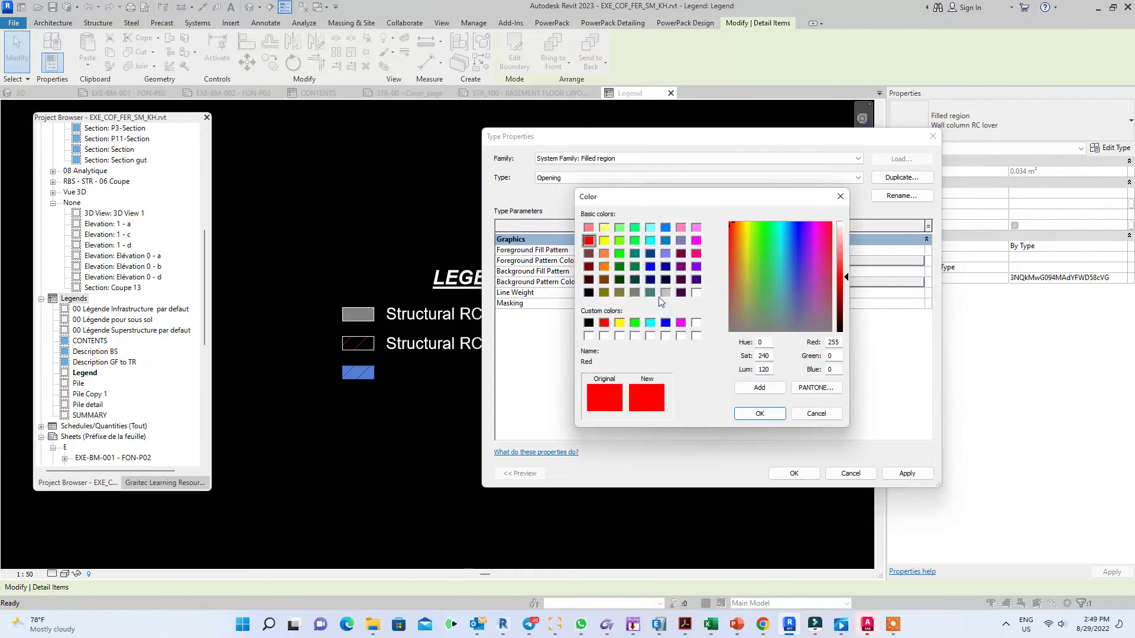
{"action": "left_click", "coordinate": [634, 293]}
{"action": "left_click", "coordinate": [762, 415]}
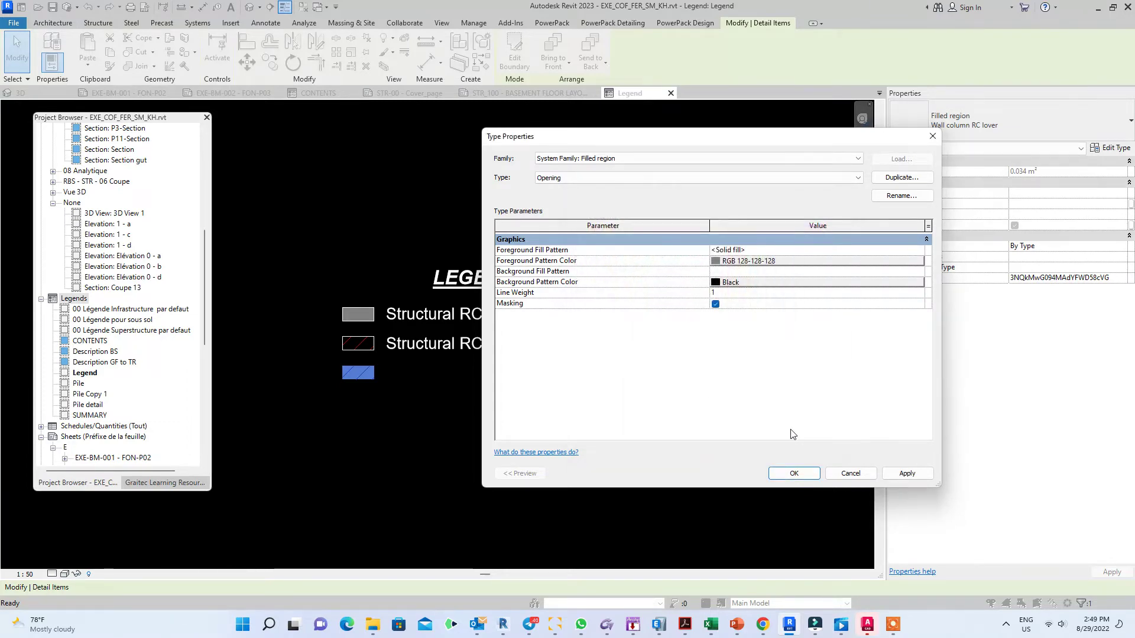
Apply the new Opening fill type to the third swatch and open its boundary for editing
{"action": "left_click", "coordinate": [802, 475]}
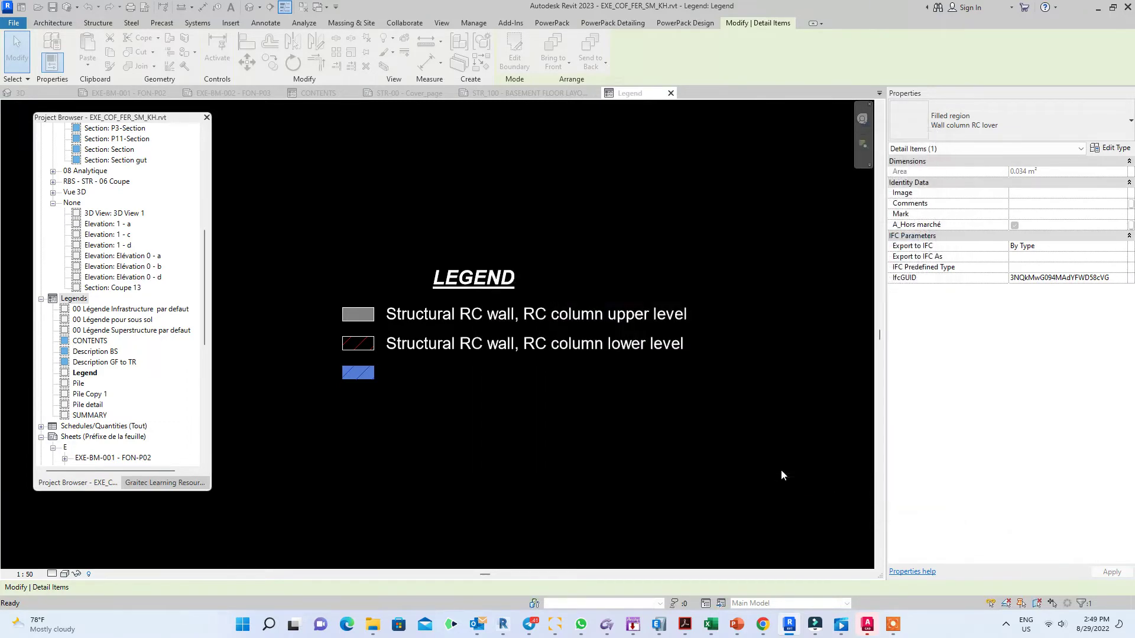
{"action": "left_click", "coordinate": [465, 214]}
{"action": "double_click", "coordinate": [374, 377]}
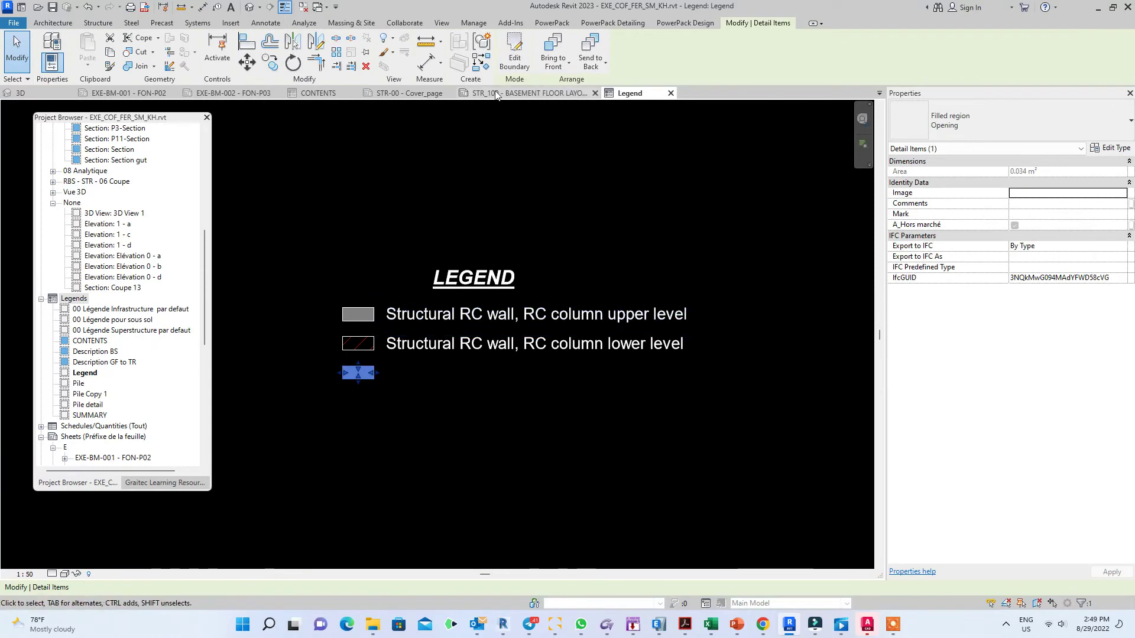
{"action": "scroll", "coordinate": [331, 390], "scroll_direction": "up", "scroll_amount": 3}
{"action": "scroll", "coordinate": [328, 392], "scroll_direction": "up", "scroll_amount": 1}
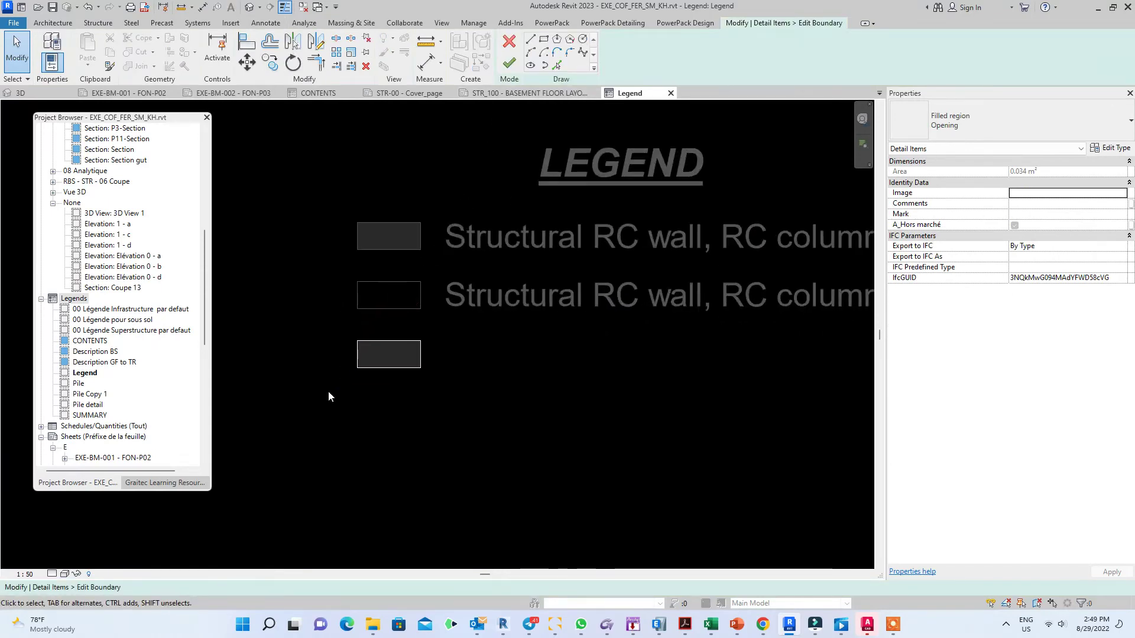
{"action": "scroll", "coordinate": [328, 392], "scroll_direction": "up", "scroll_amount": 1}
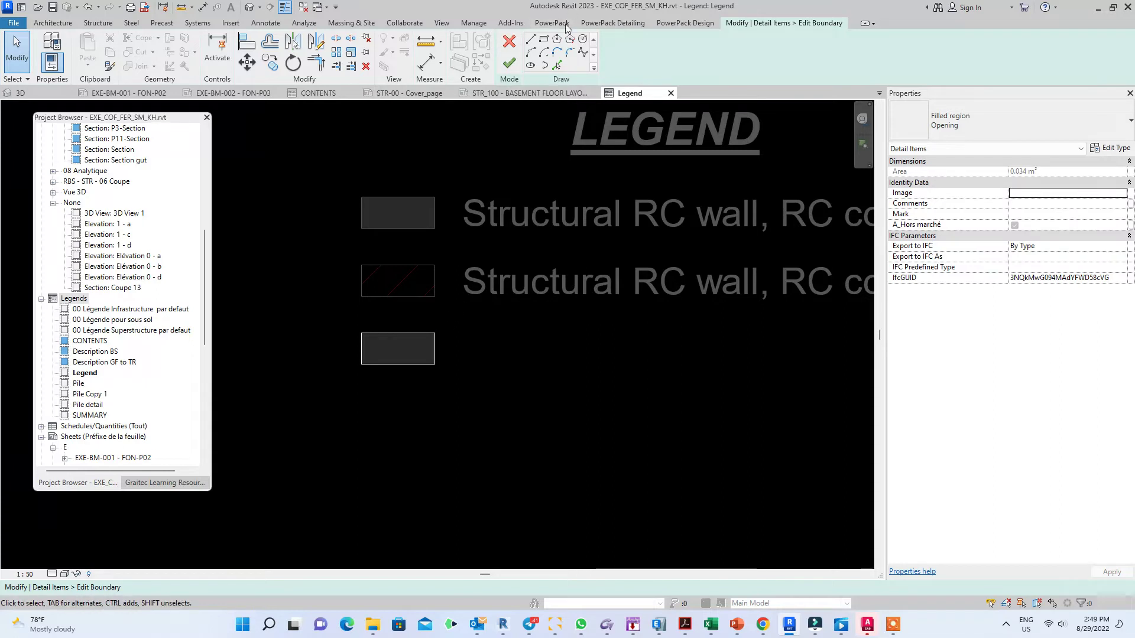
Sketch a sloped boundary line from the box's top-right corner to its lower-left corner
{"action": "left_click", "coordinate": [530, 39]}
{"action": "left_click", "coordinate": [435, 334]}
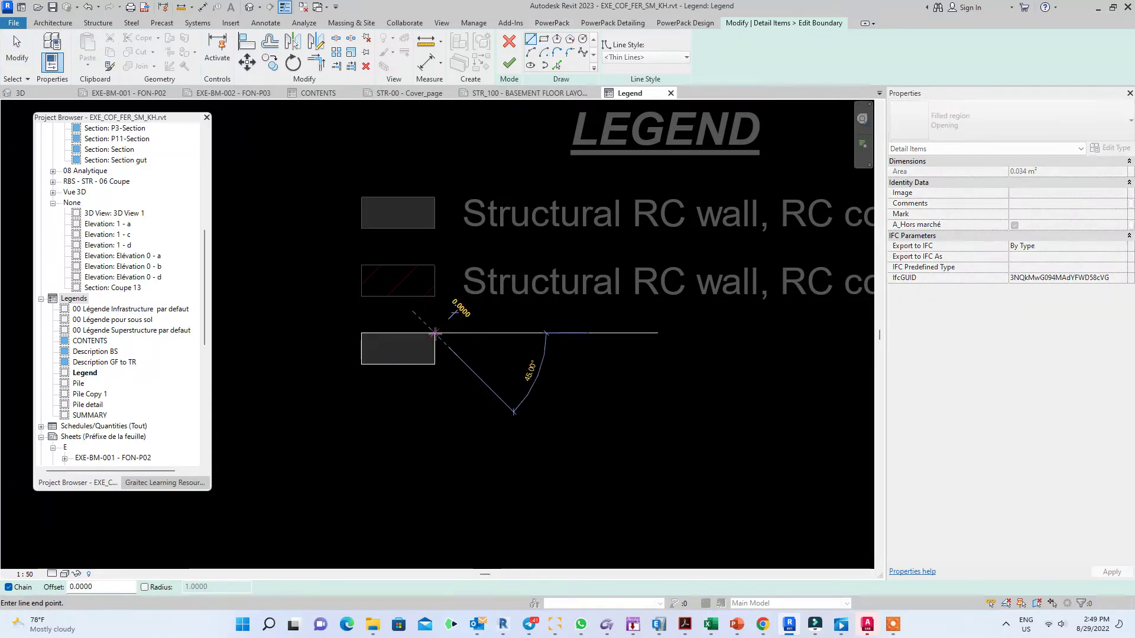
{"action": "left_click", "coordinate": [378, 342]}
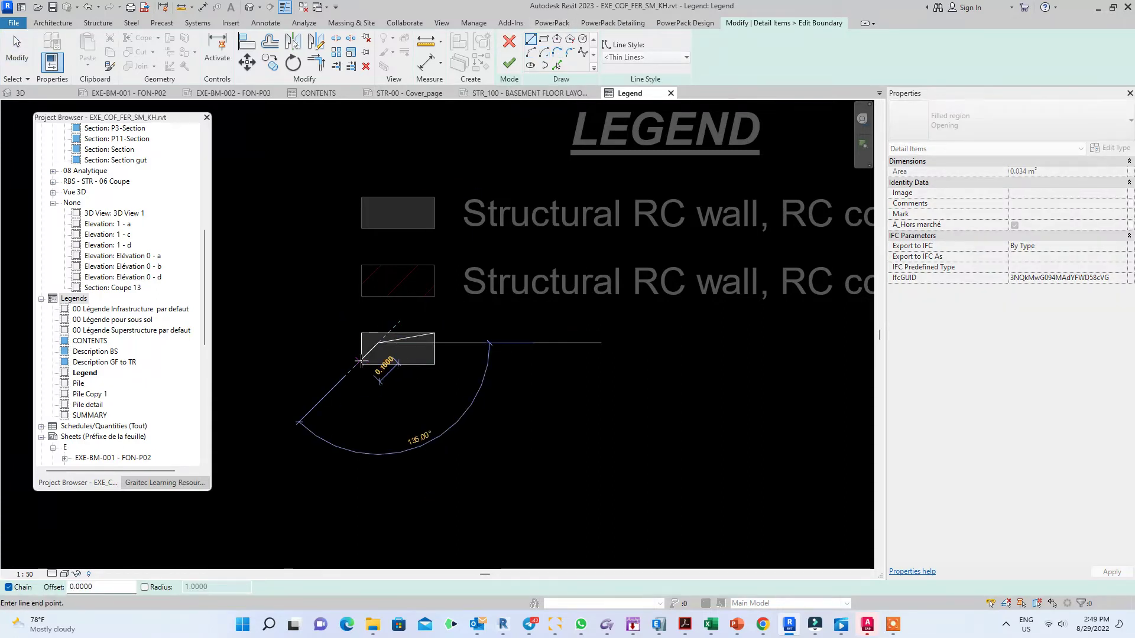
{"action": "left_click", "coordinate": [362, 364]}
{"action": "key", "text": "Escape"}
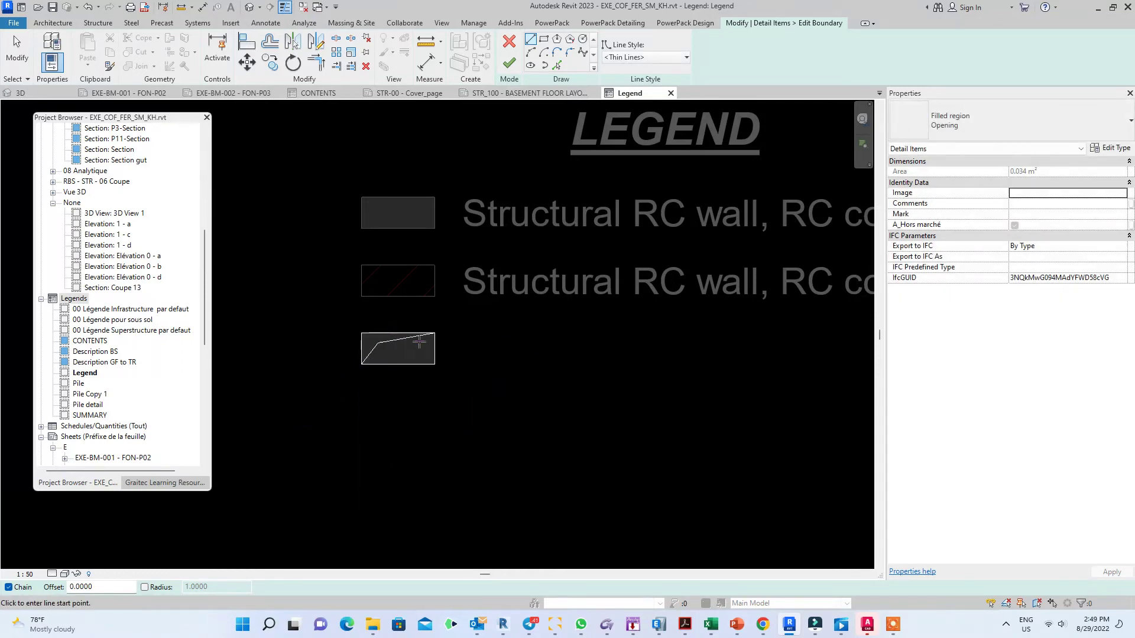
{"action": "scroll", "coordinate": [454, 374], "scroll_direction": "up", "scroll_amount": 1}
{"action": "key", "text": "Escape"}
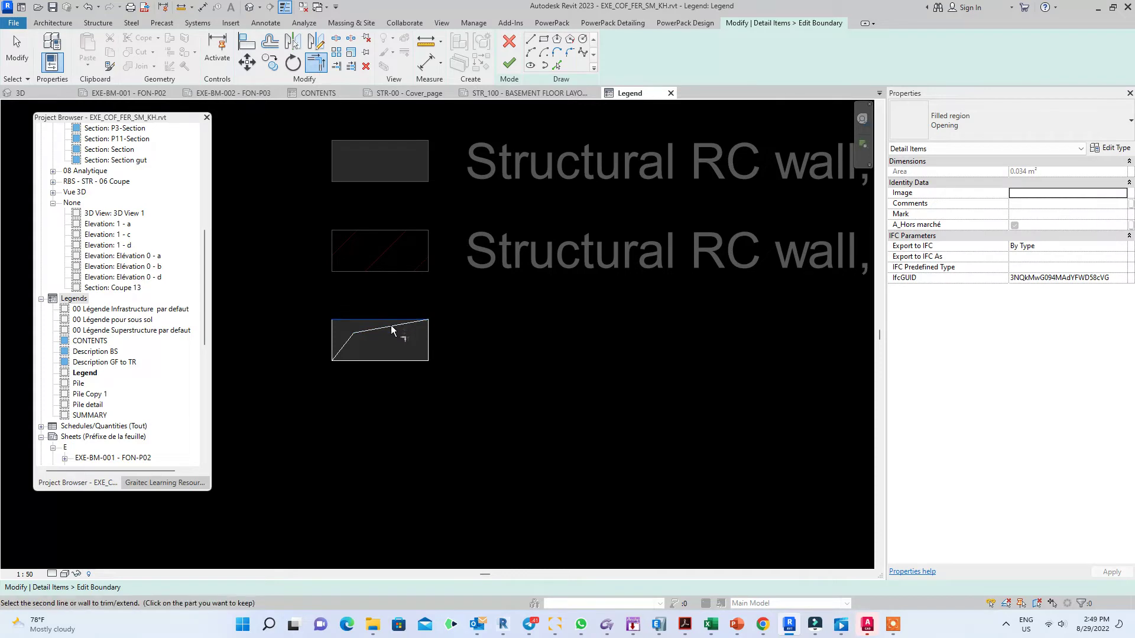
{"action": "key", "text": "Escape"}
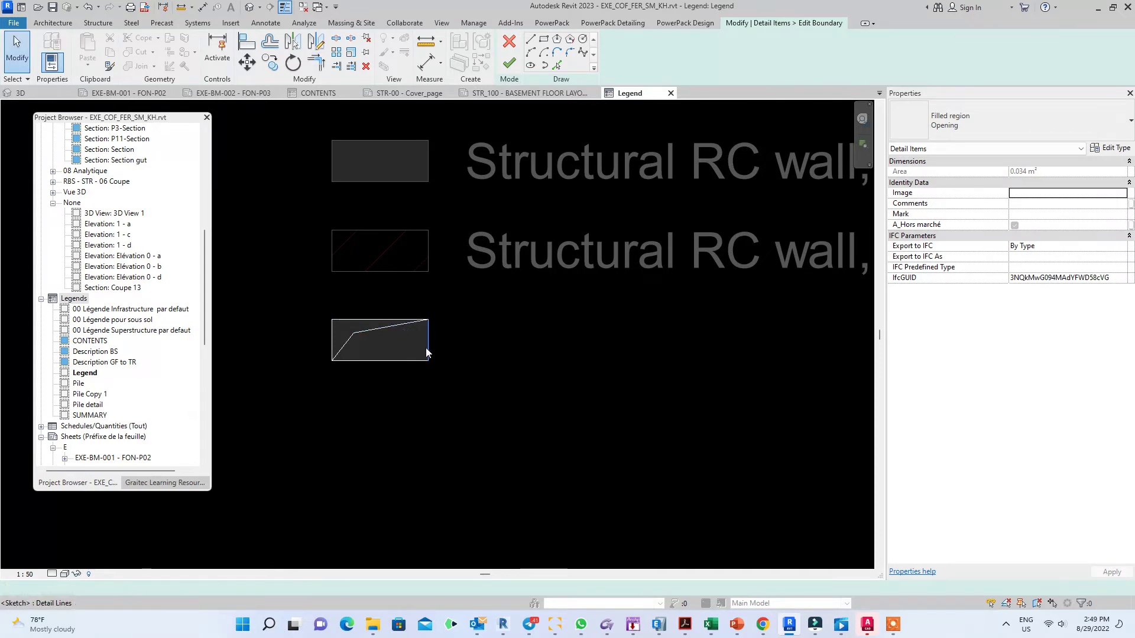
Delete the right and bottom edges of the outline and finish the sloped Opening boundary
{"action": "left_click", "coordinate": [426, 353]}
{"action": "key", "text": "Escape"}
{"action": "left_click", "coordinate": [400, 360]}
{"action": "key", "text": "Escape"}
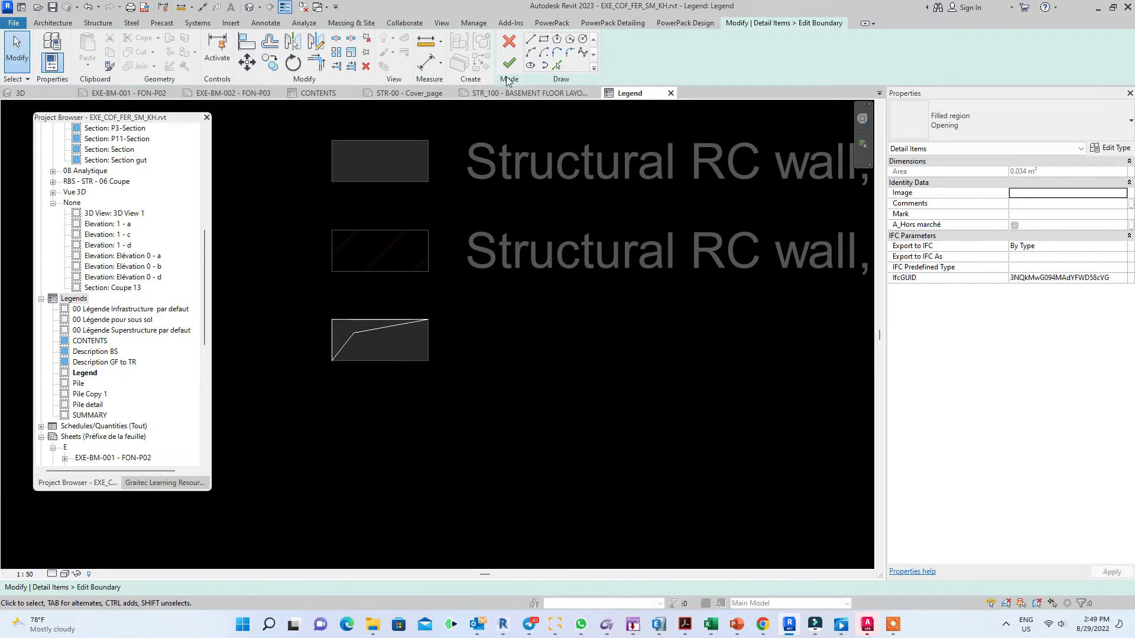
{"action": "left_click", "coordinate": [509, 63]}
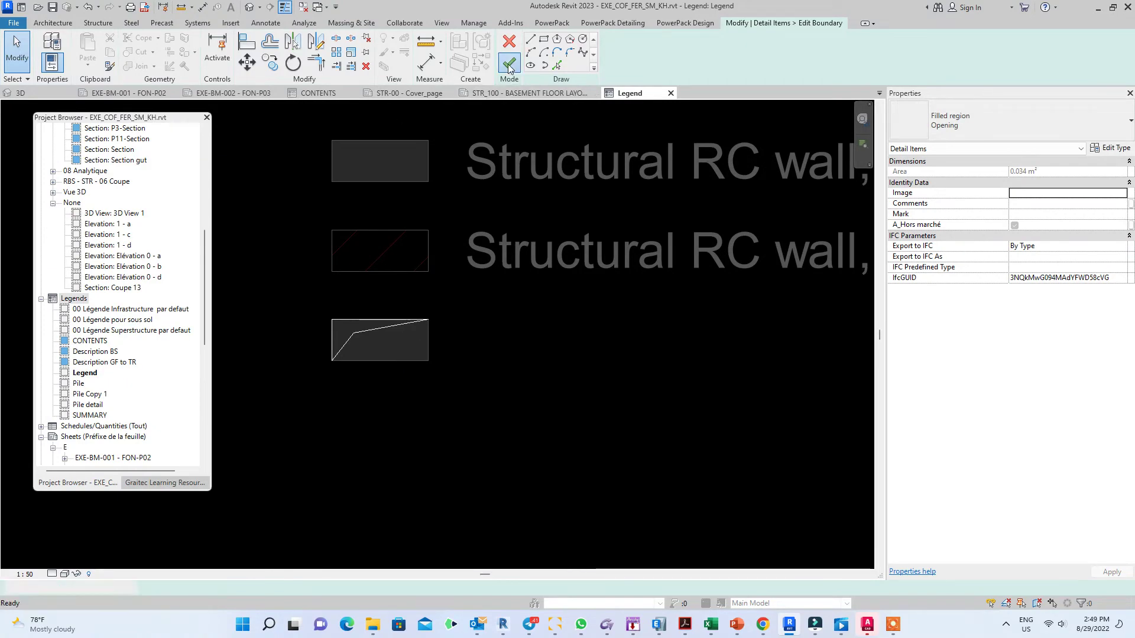
Draw detail lines along the bottom and right edges to close the wedge's box
{"action": "left_click", "coordinate": [498, 379]}
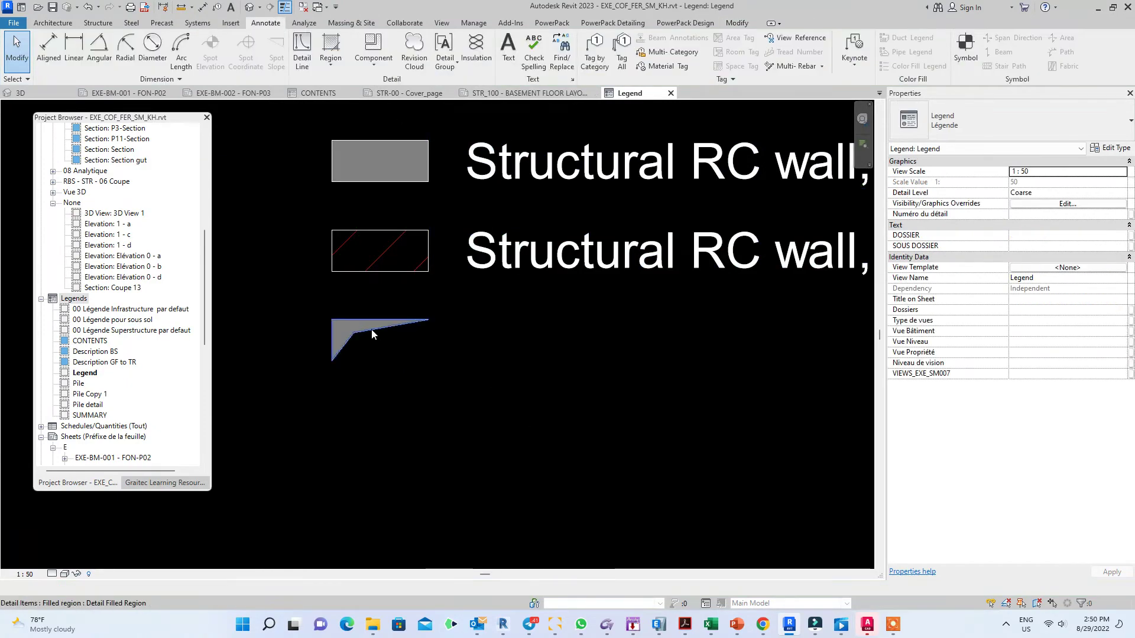
{"action": "left_click", "coordinate": [421, 323]}
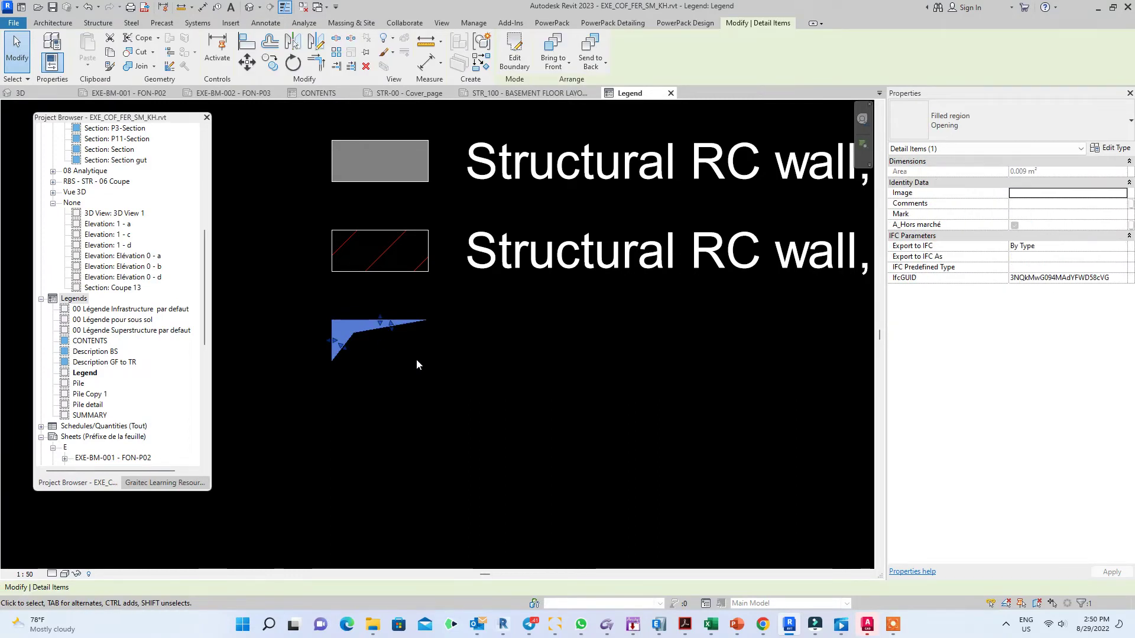
{"action": "key", "text": "d"}
{"action": "key", "text": "l"}
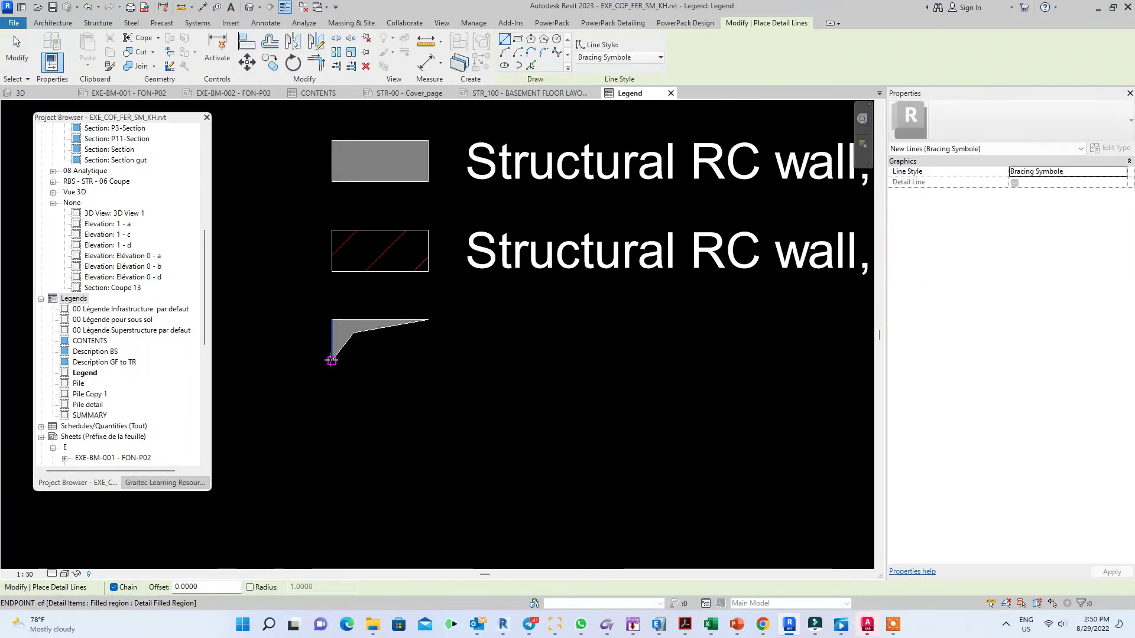
{"action": "left_click", "coordinate": [332, 361]}
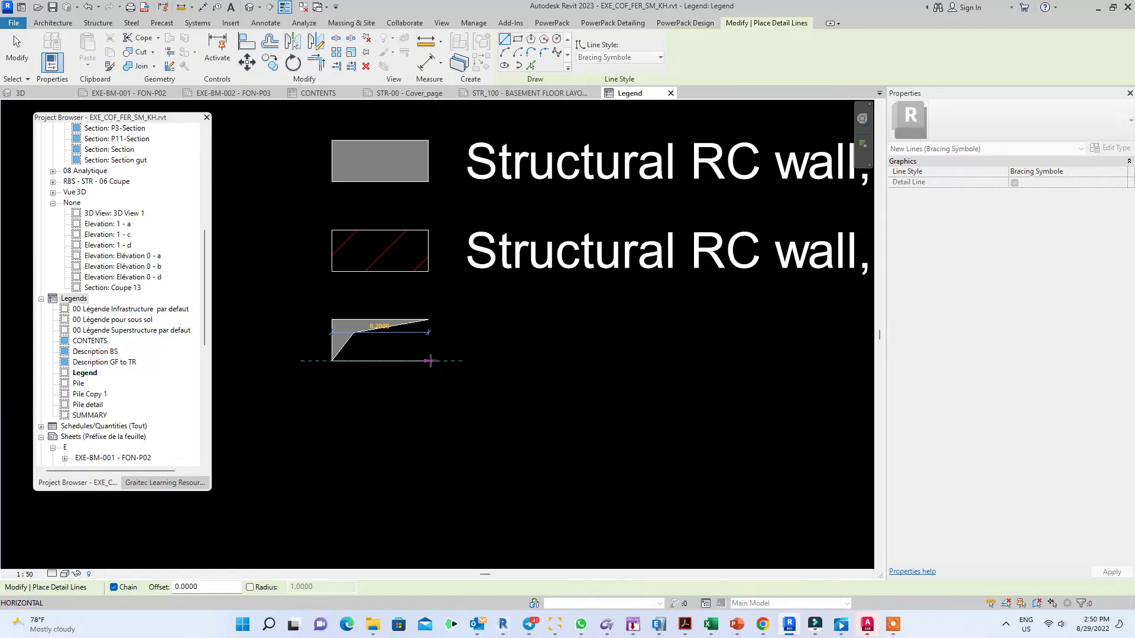
{"action": "left_click", "coordinate": [430, 361]}
{"action": "left_click", "coordinate": [428, 320]}
{"action": "key", "text": "Escape"}
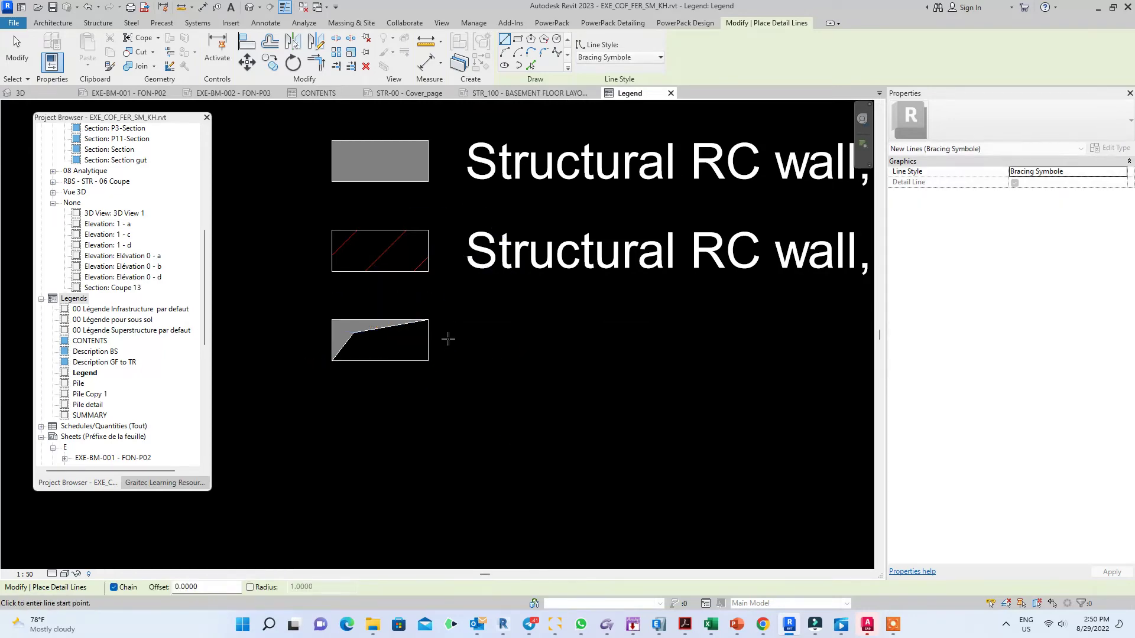
{"action": "scroll", "coordinate": [448, 338], "scroll_direction": "down", "scroll_amount": 3}
{"action": "scroll", "coordinate": [449, 337], "scroll_direction": "down", "scroll_amount": 2}
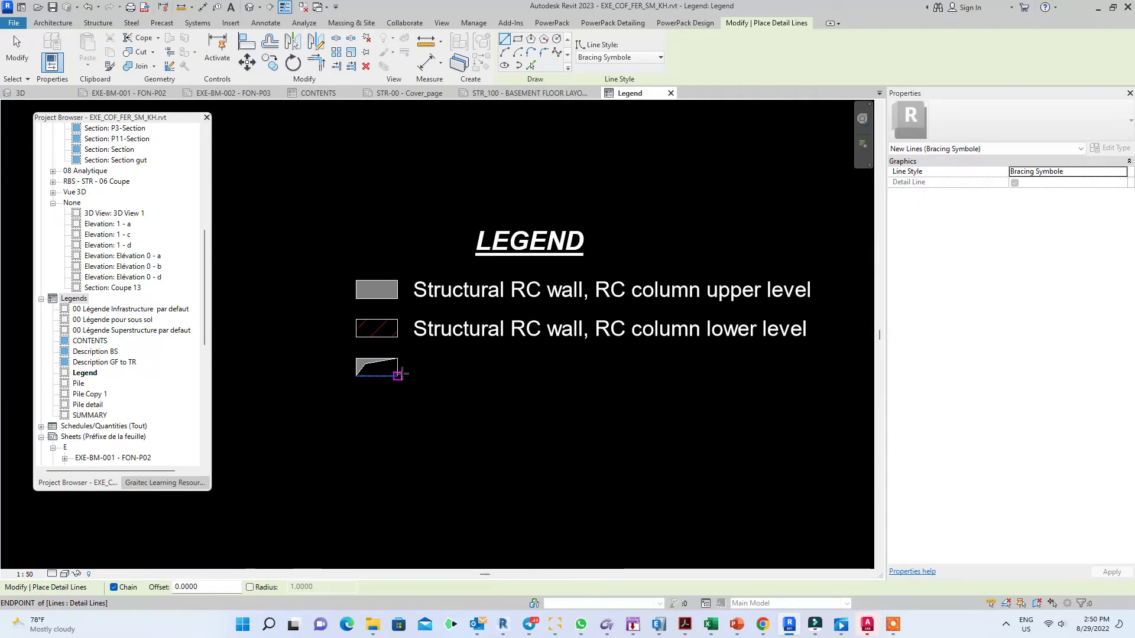
{"action": "key", "text": "Escape"}
{"action": "key", "text": "Escape"}
Copy the lower-level label text down to the third legend row
{"action": "left_click", "coordinate": [462, 339]}
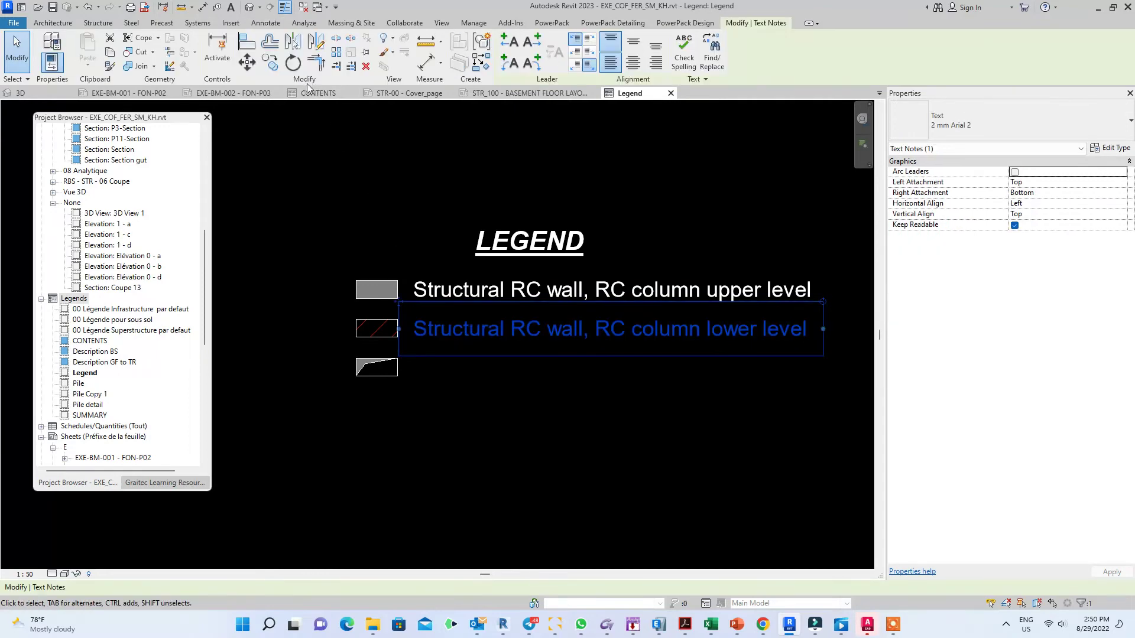
{"action": "left_click", "coordinate": [269, 60]}
{"action": "scroll", "coordinate": [408, 354], "scroll_direction": "up", "scroll_amount": 2}
{"action": "scroll", "coordinate": [413, 342], "scroll_direction": "up", "scroll_amount": 1}
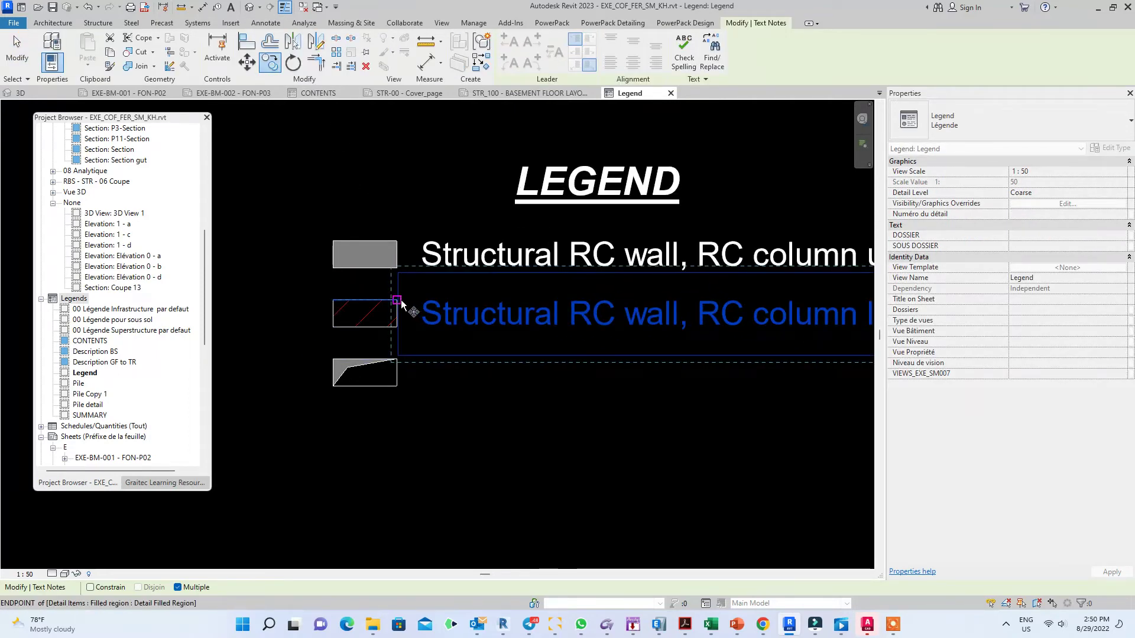
{"action": "left_click", "coordinate": [396, 241]}
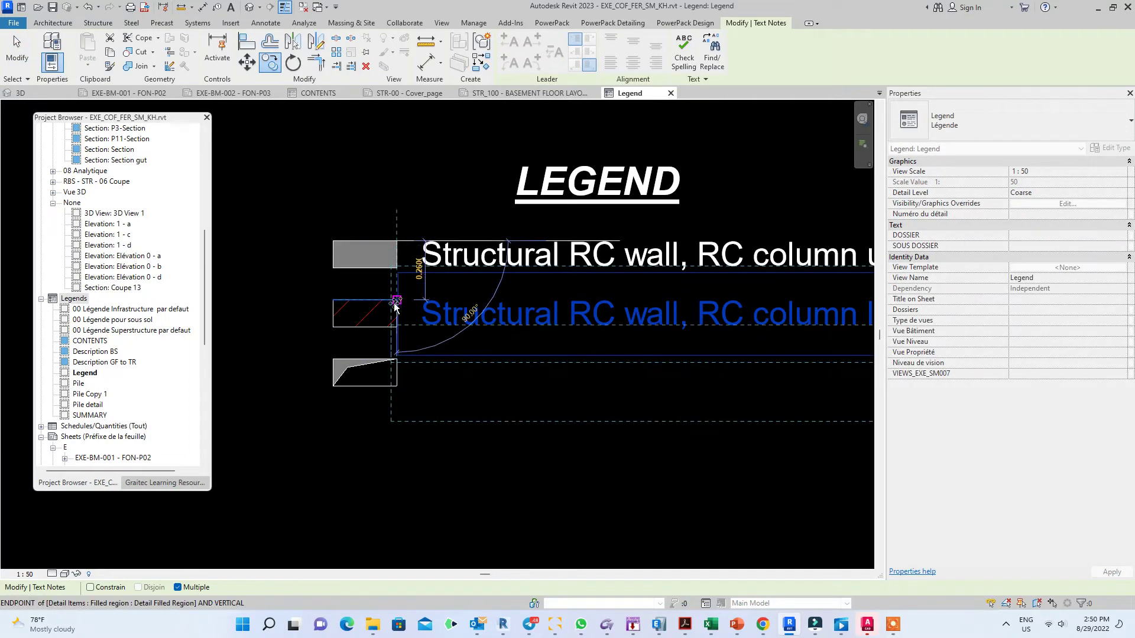
{"action": "left_click", "coordinate": [396, 300]}
{"action": "key", "text": "Escape"}
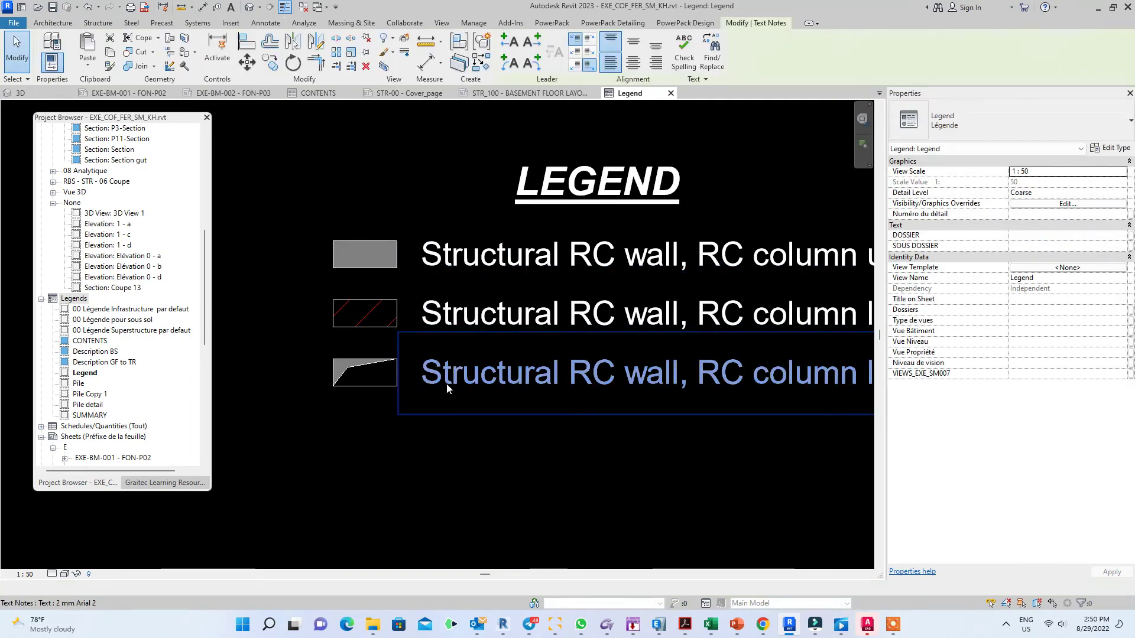
Replace the copied label's text with 'Opening on slab'
{"action": "double_click", "coordinate": [511, 387]}
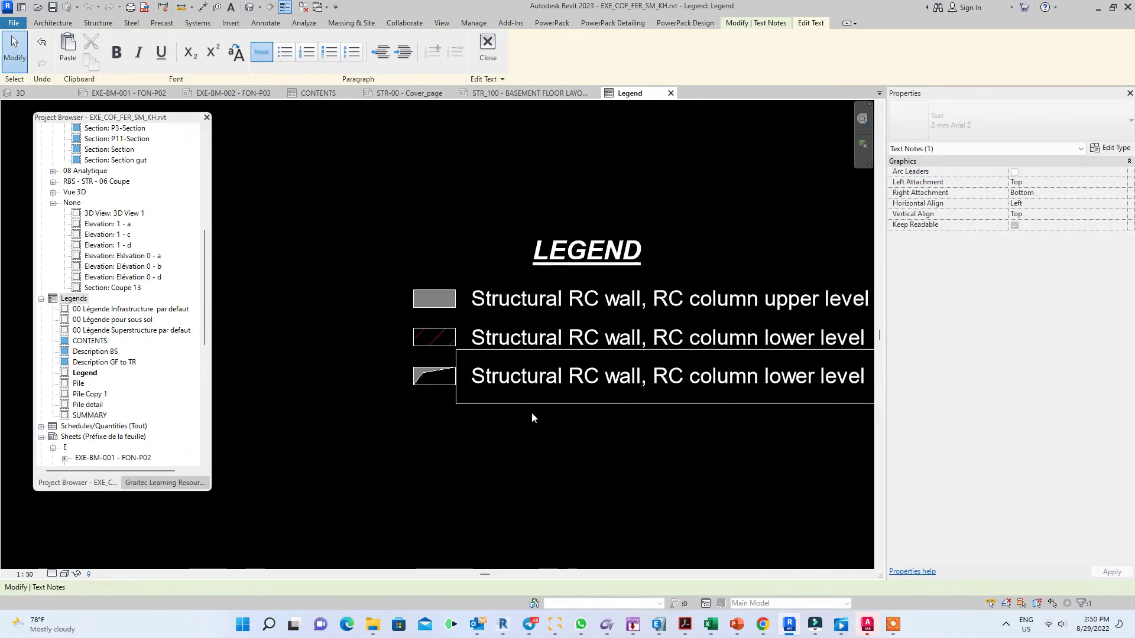
{"action": "scroll", "coordinate": [532, 418], "scroll_direction": "down", "scroll_amount": 1}
{"action": "left_click_drag", "start_coordinate": [786, 393], "coordinate": [400, 395]}
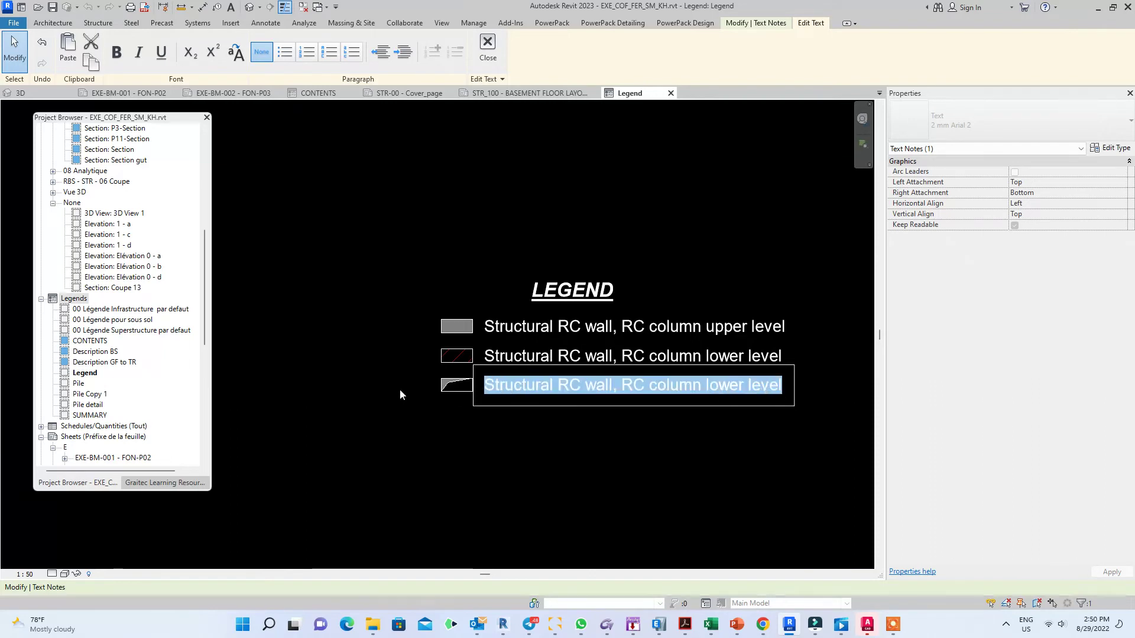
{"action": "type", "text": "O"}
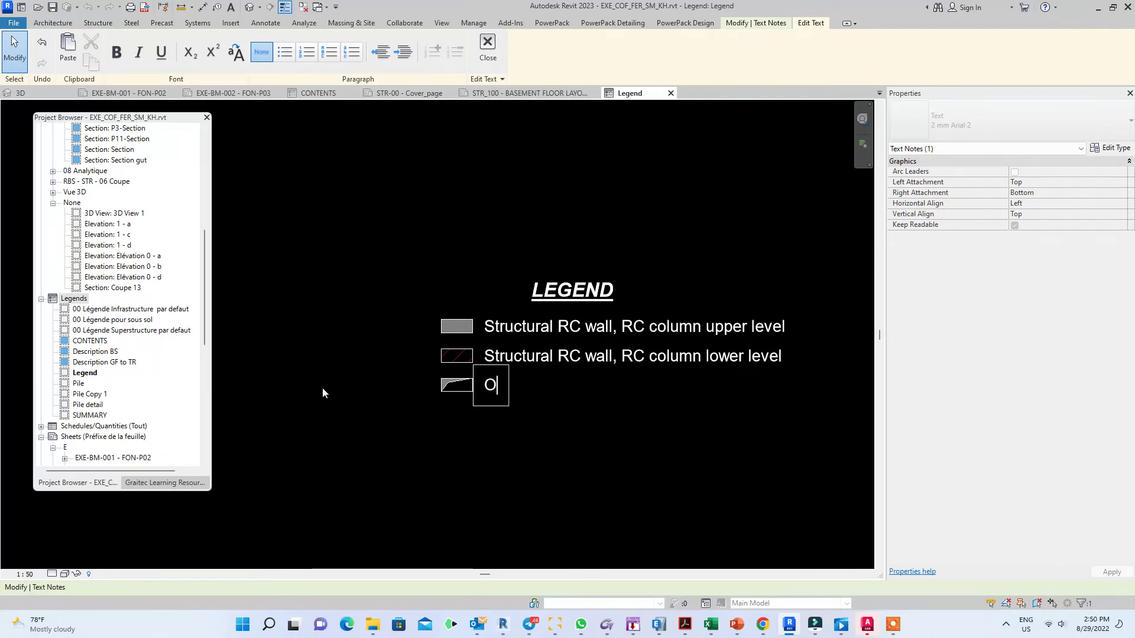
{"action": "type", "text": "pening"}
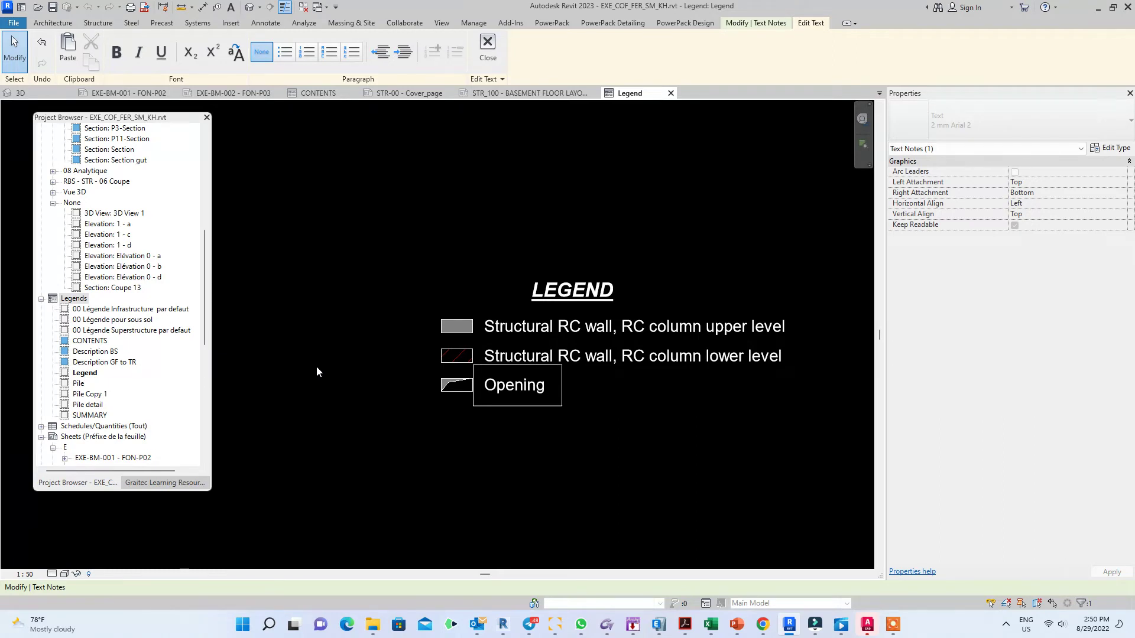
{"action": "type", "text": " on slab"}
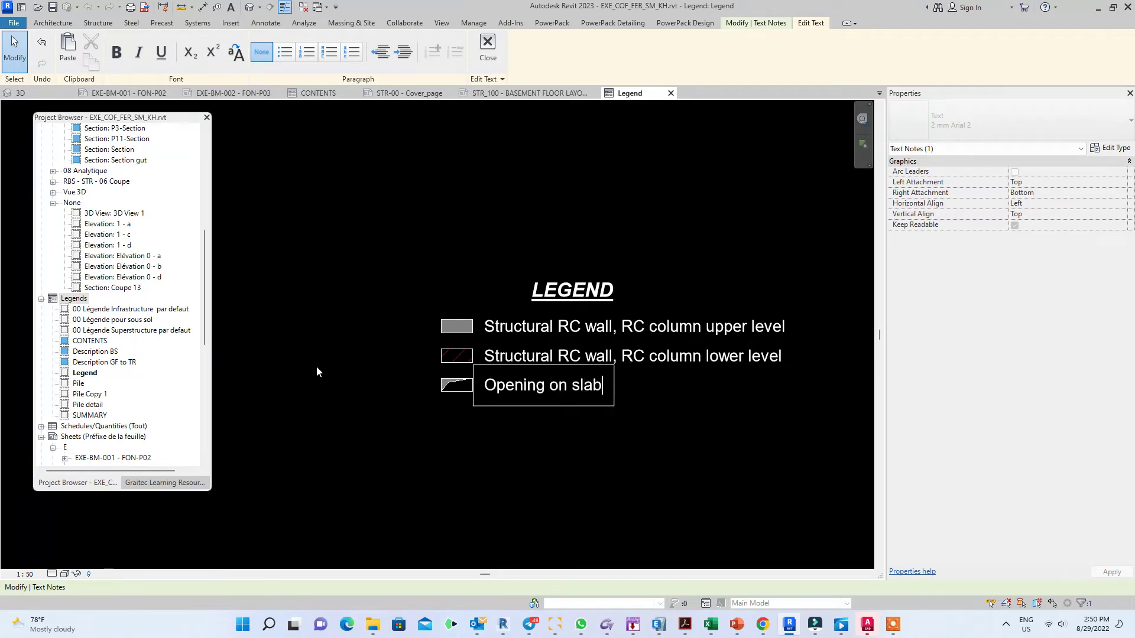
{"action": "left_click", "coordinate": [580, 513]}
{"action": "left_click", "coordinate": [546, 438]}
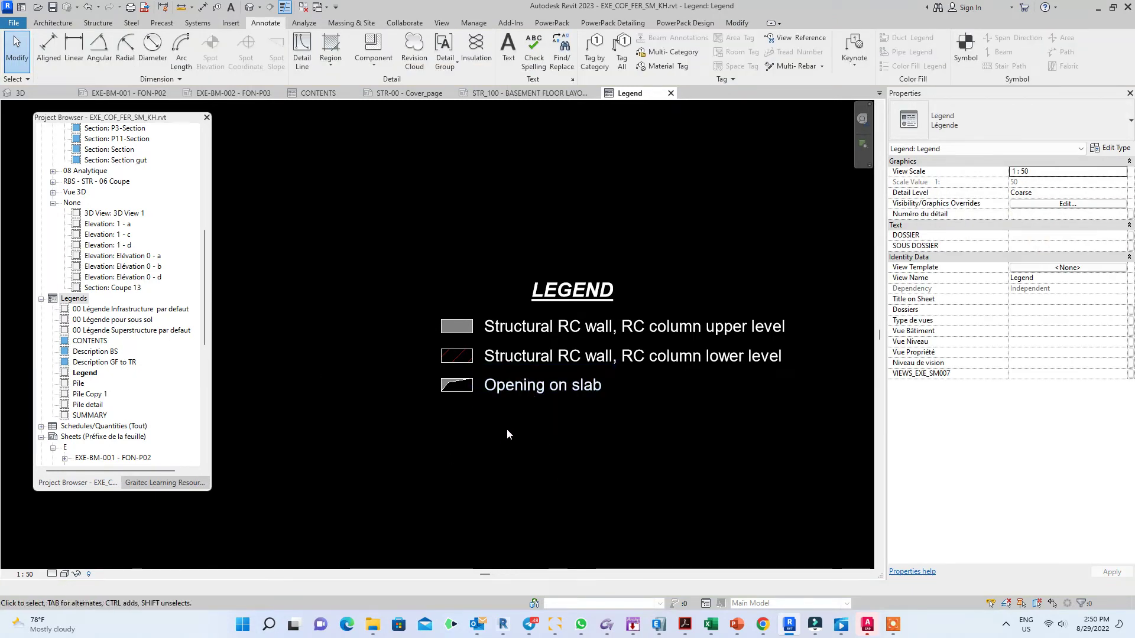
Copy the Opening on slab swatch and label one row lower as a fourth row
{"action": "left_click_drag", "start_coordinate": [506, 434], "coordinate": [414, 378]}
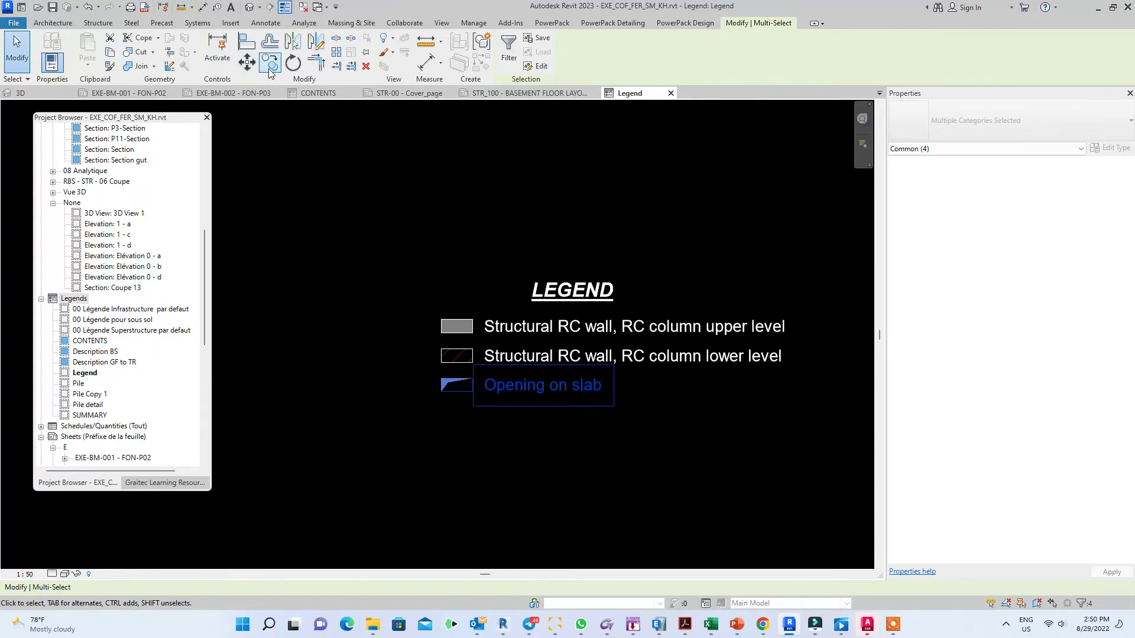
{"action": "left_click", "coordinate": [270, 62]}
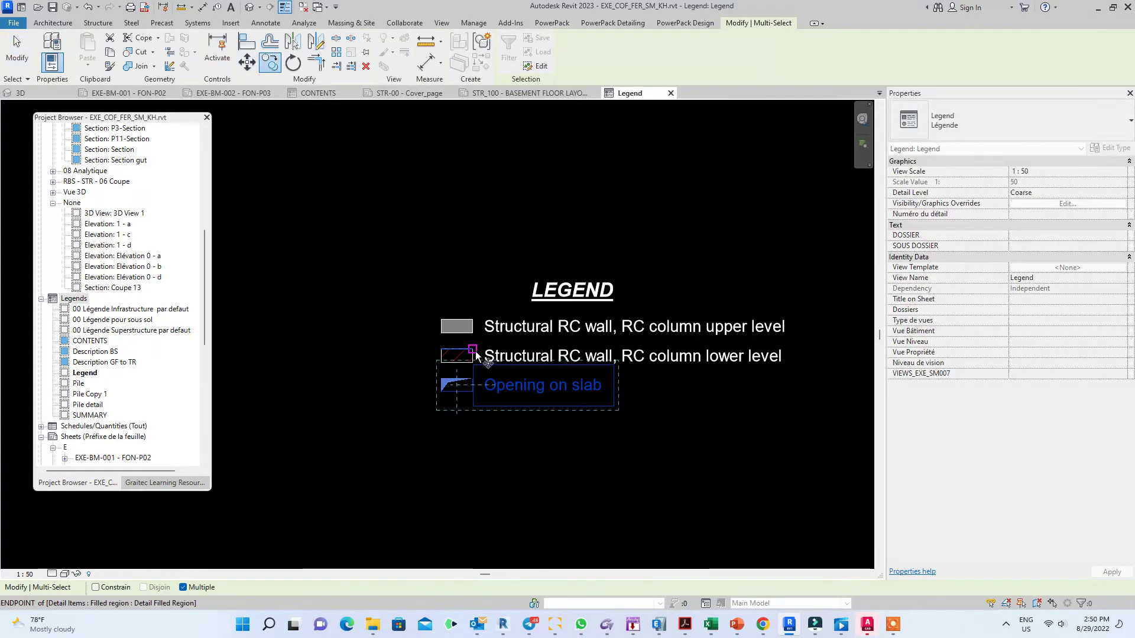
{"action": "left_click", "coordinate": [476, 354]}
{"action": "left_click", "coordinate": [476, 384]}
{"action": "key", "text": "Escape"}
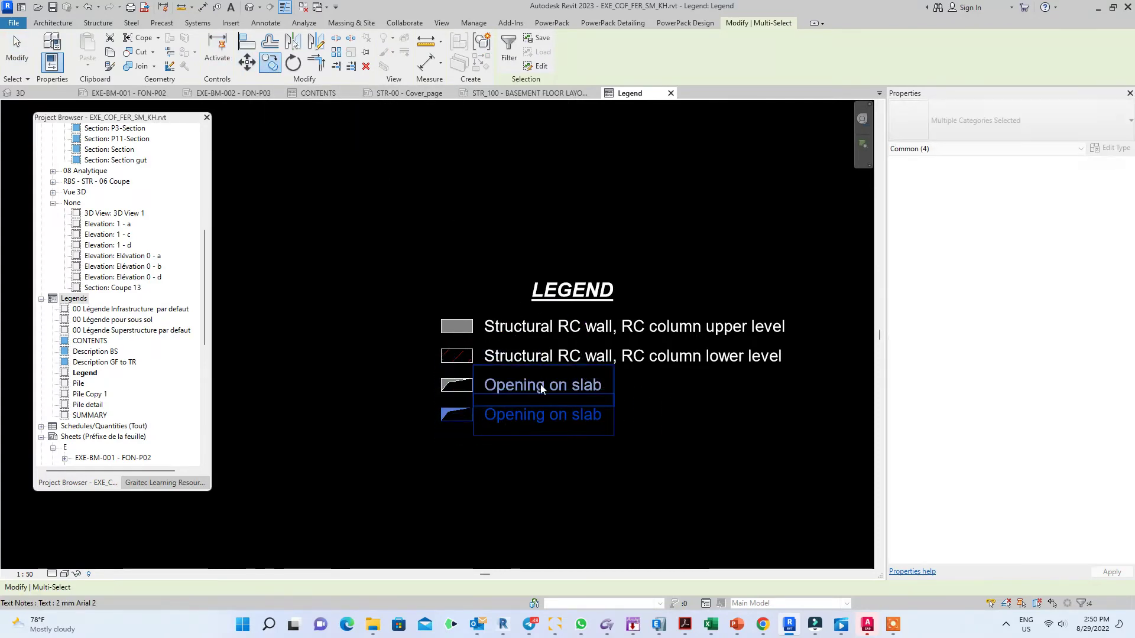
Select the fourth row's filled region and enter Edit Boundary
{"action": "left_click", "coordinate": [506, 449]}
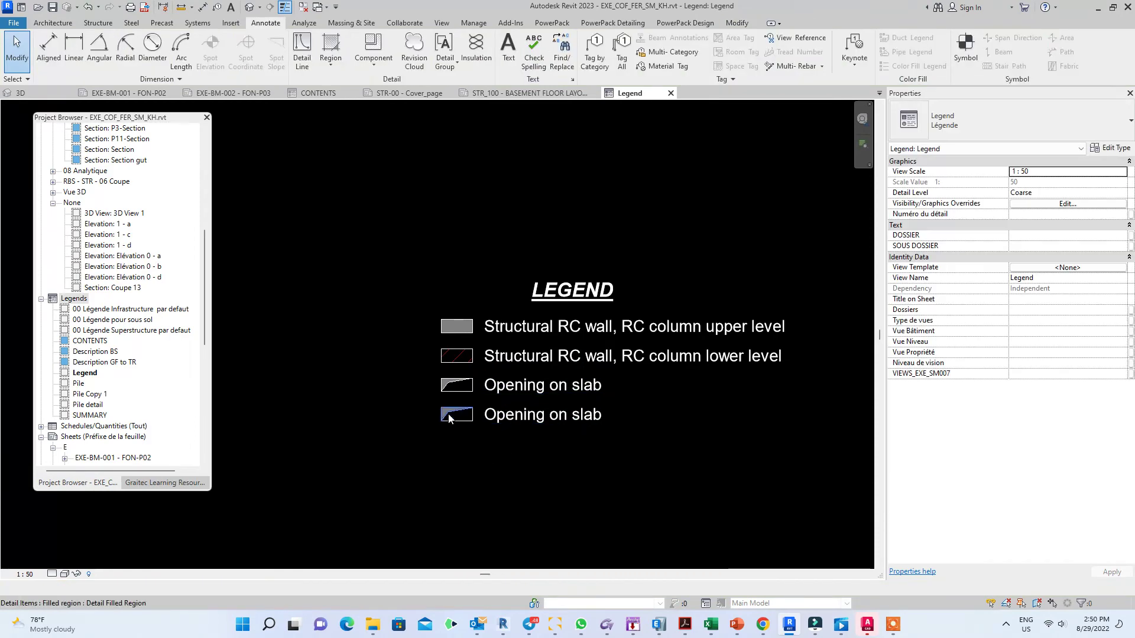
{"action": "left_click", "coordinate": [449, 419]}
{"action": "scroll", "coordinate": [449, 418], "scroll_direction": "up", "scroll_amount": 2}
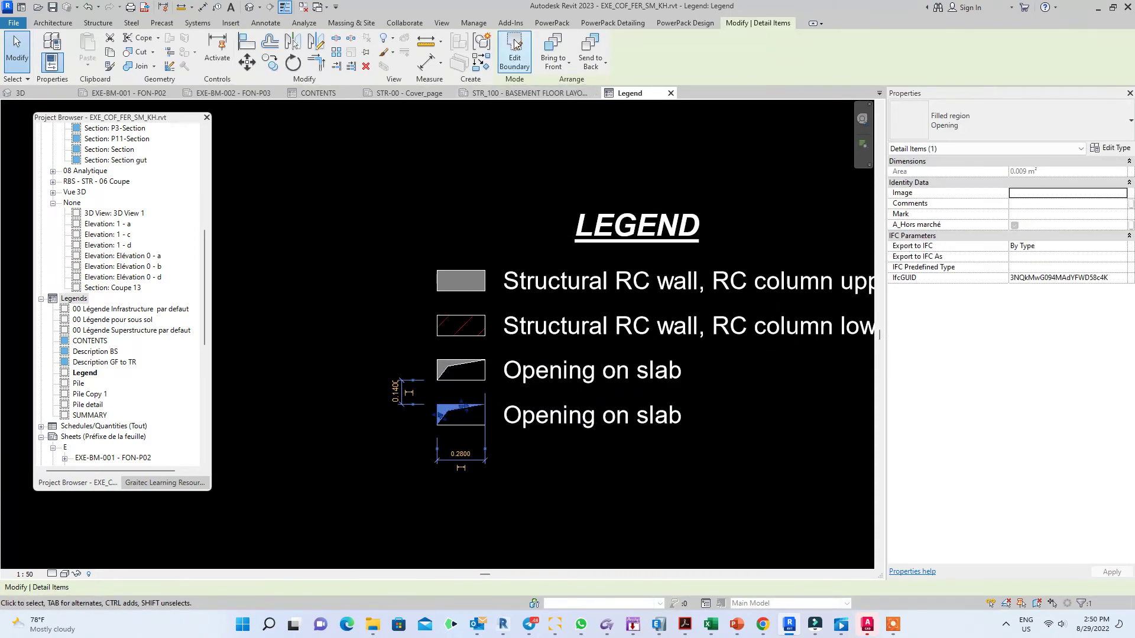
{"action": "left_click", "coordinate": [514, 45]}
{"action": "scroll", "coordinate": [446, 424], "scroll_direction": "up", "scroll_amount": 2}
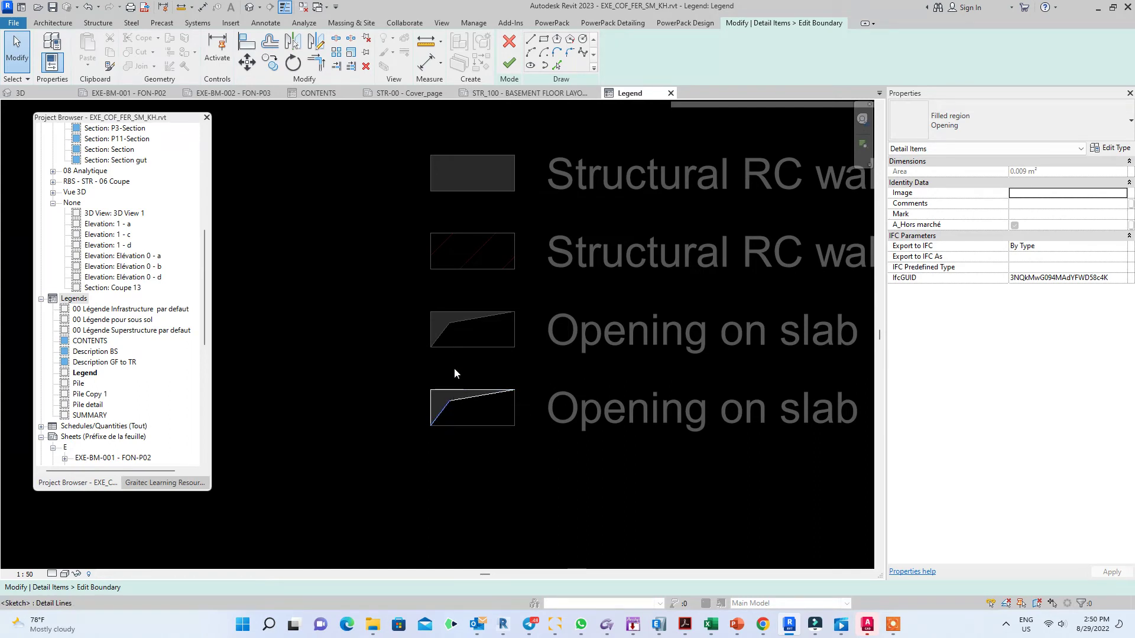
Sketch crossing diagonal boundary lines between the fourth swatch's corners
{"action": "left_click", "coordinate": [532, 40]}
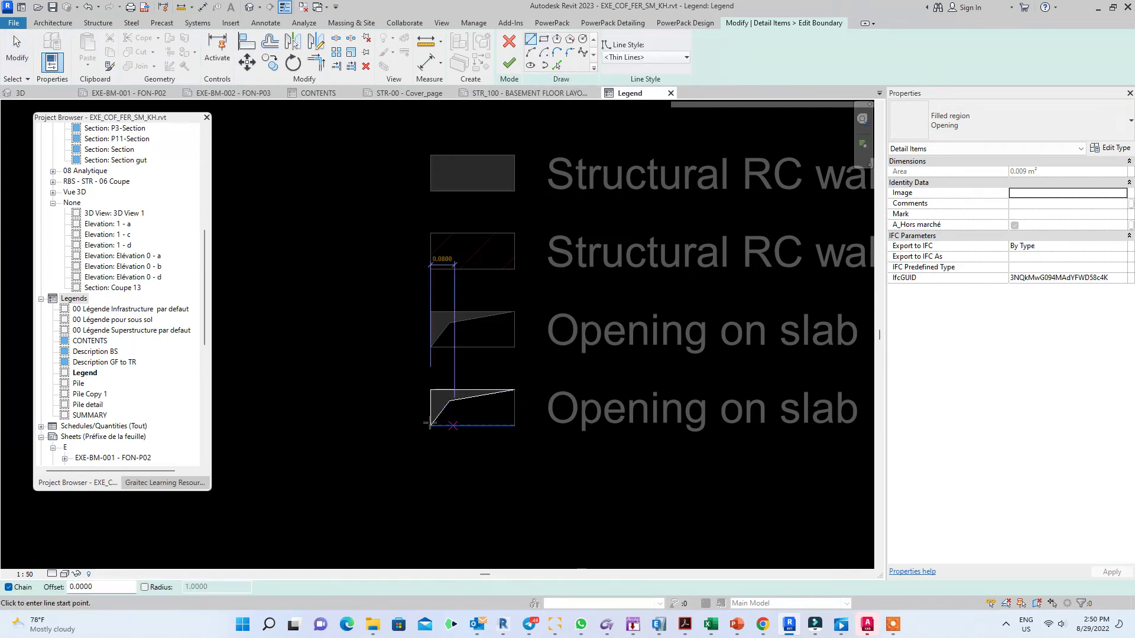
{"action": "left_click", "coordinate": [425, 391]}
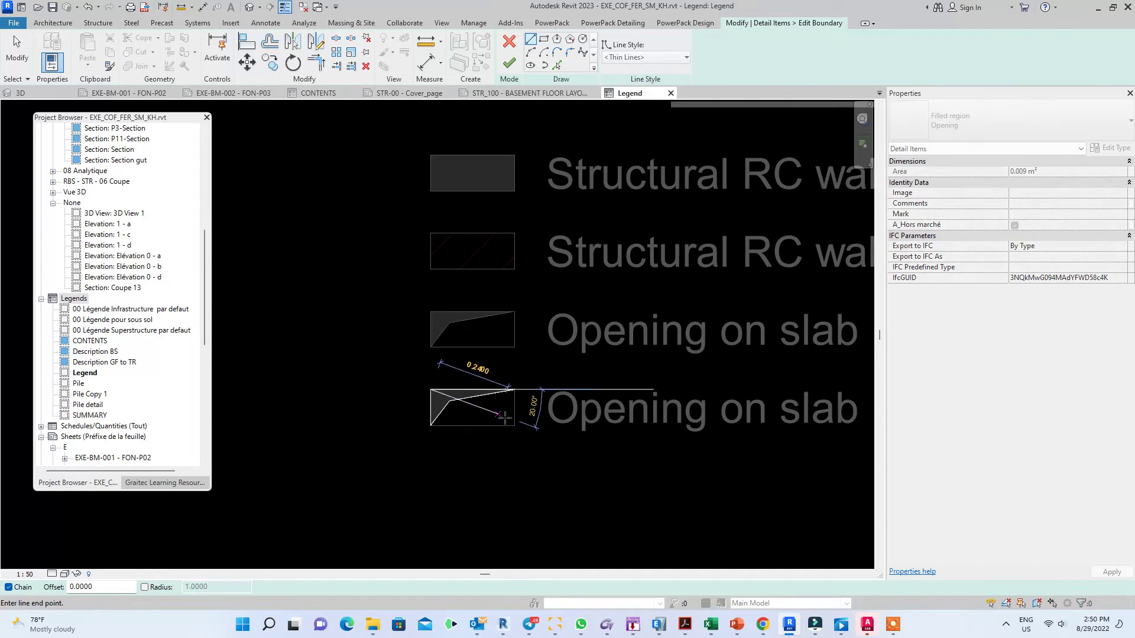
{"action": "left_click", "coordinate": [513, 424]}
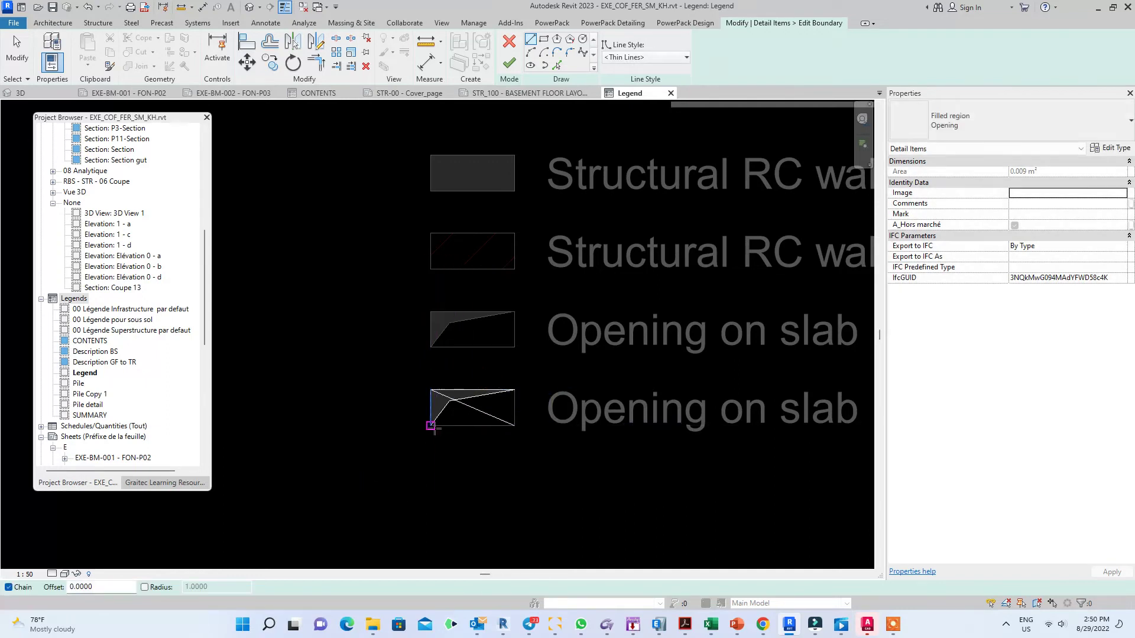
{"action": "left_click", "coordinate": [430, 424]}
{"action": "left_click", "coordinate": [516, 391]}
{"action": "key", "text": "Escape"}
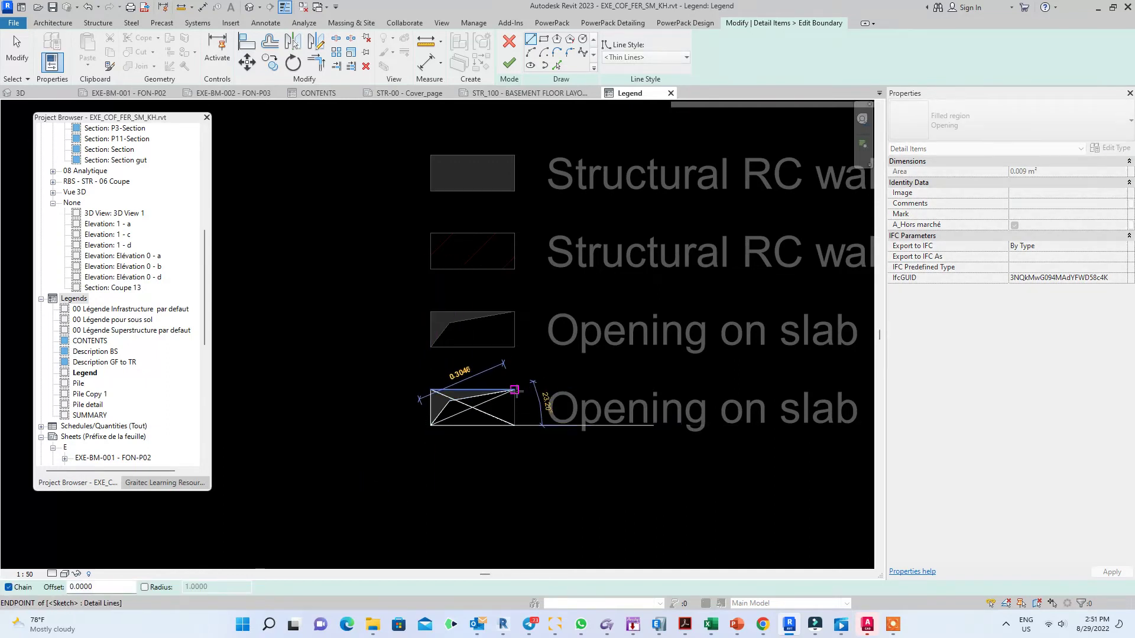
{"action": "key", "text": "Escape"}
{"action": "scroll", "coordinate": [464, 414], "scroll_direction": "up", "scroll_amount": 2}
Trim the diagonals to a corner with TR to form a triangle, then finish the boundary
{"action": "left_click", "coordinate": [443, 403]}
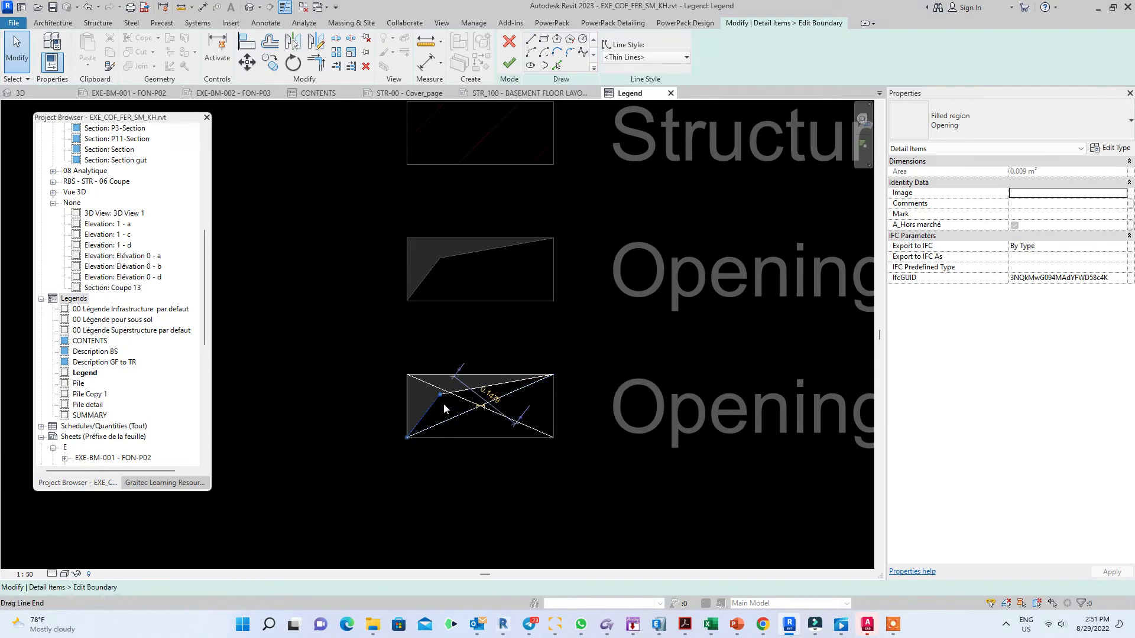
{"action": "left_click", "coordinate": [470, 388]}
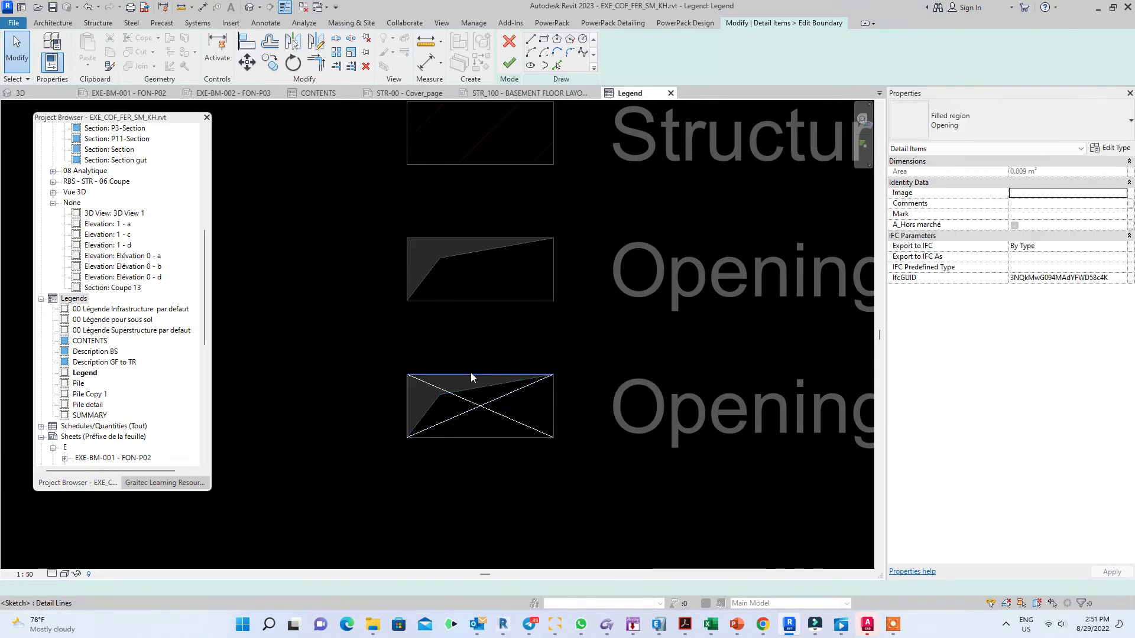
{"action": "left_click", "coordinate": [471, 372]}
{"action": "left_click", "coordinate": [481, 423]}
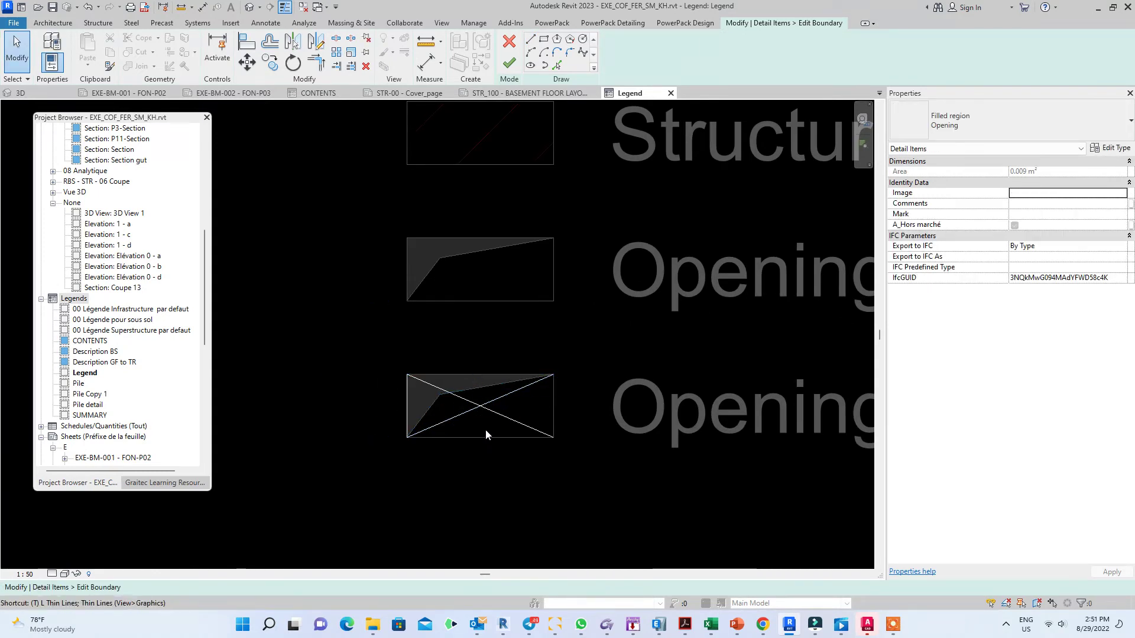
{"action": "key", "text": "t"}
{"action": "key", "text": "r"}
{"action": "left_click", "coordinate": [460, 413]}
{"action": "key", "text": "Escape"}
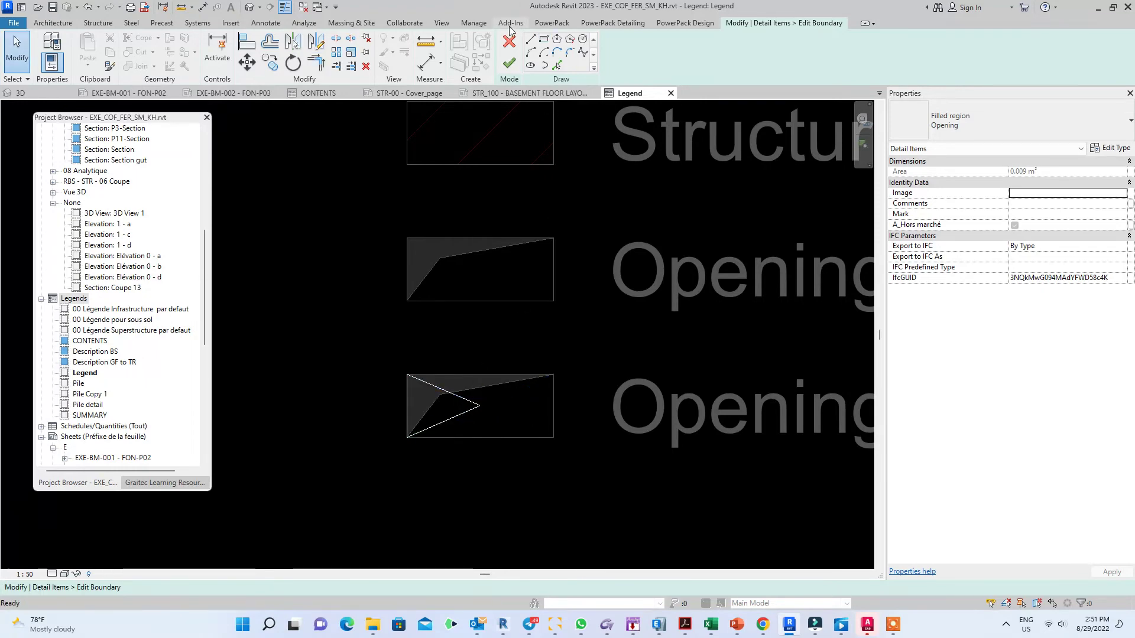
{"action": "left_click", "coordinate": [509, 62]}
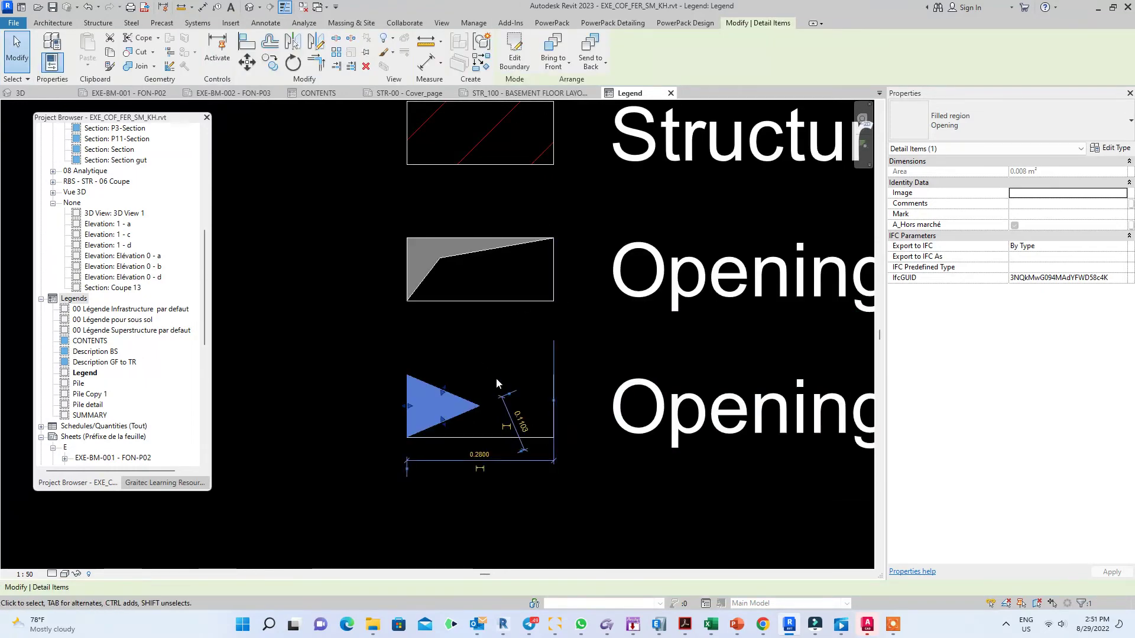
Mirror a copy of the triangle about the swatch's vertical midline using DM
{"action": "key", "text": "d"}
{"action": "key", "text": "m"}
{"action": "left_click", "coordinate": [480, 406]}
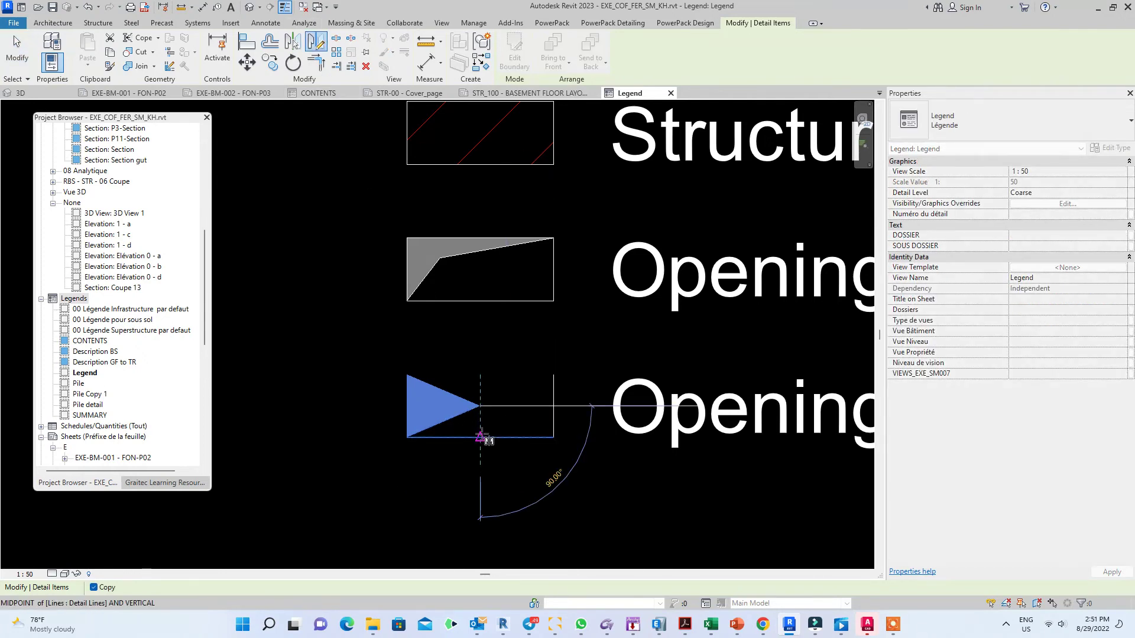
{"action": "left_click", "coordinate": [481, 437]}
{"action": "left_click", "coordinate": [452, 336]}
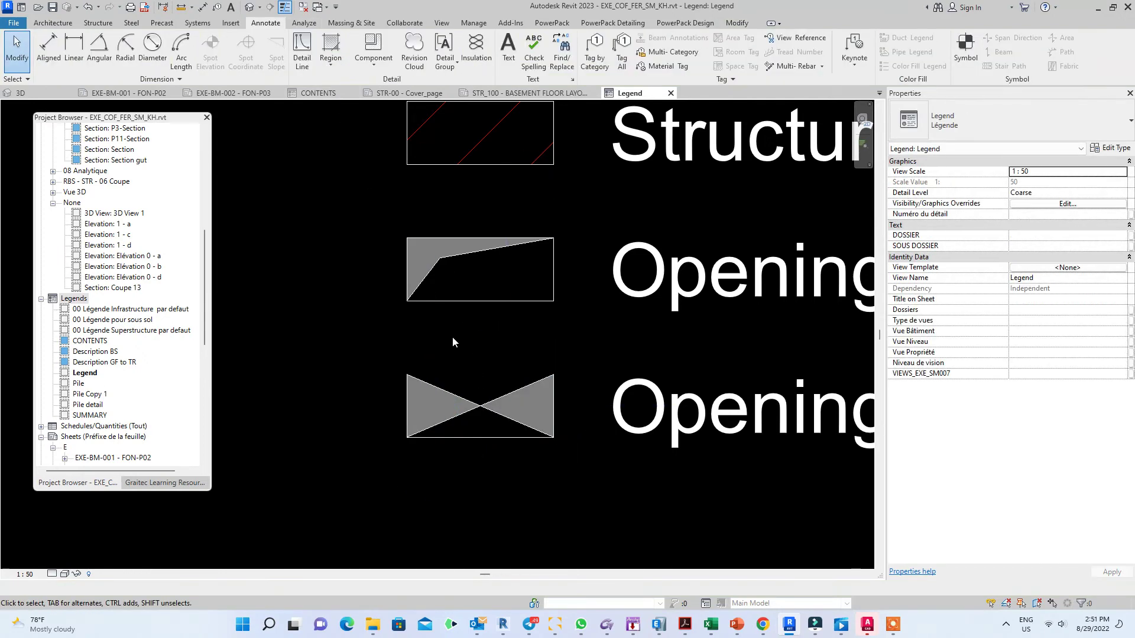
Draw a detail line along the swatch's top edge to complete the rectangle
{"action": "left_click", "coordinate": [497, 437]}
{"action": "key", "text": "c"}
{"action": "key", "text": "s"}
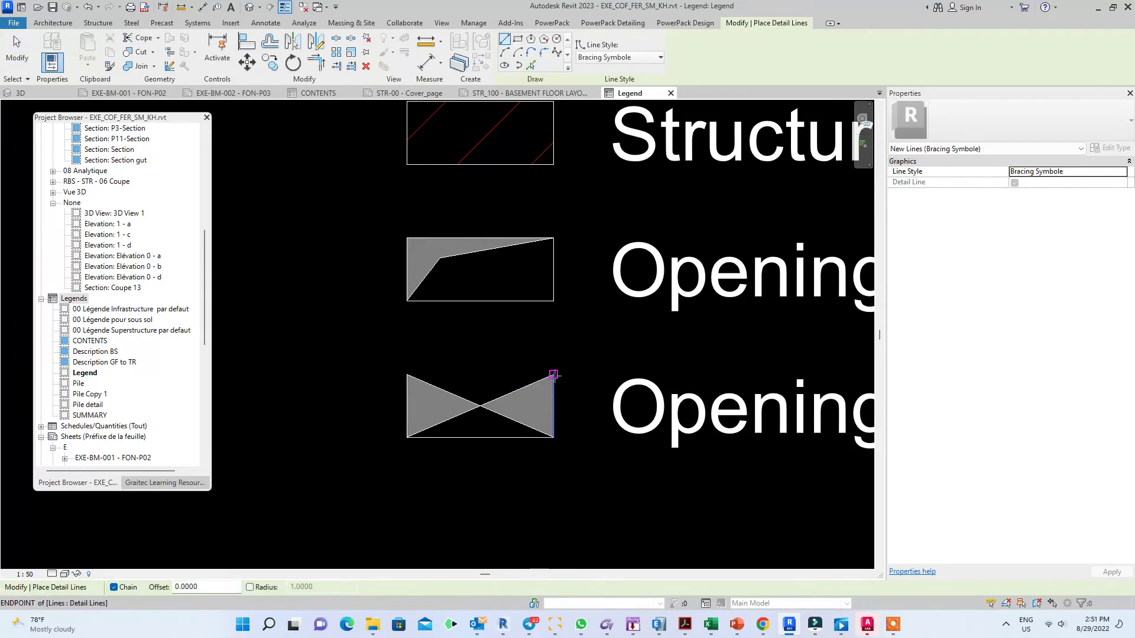
{"action": "left_click", "coordinate": [554, 375]}
{"action": "left_click", "coordinate": [407, 374]}
{"action": "key", "text": "Escape"}
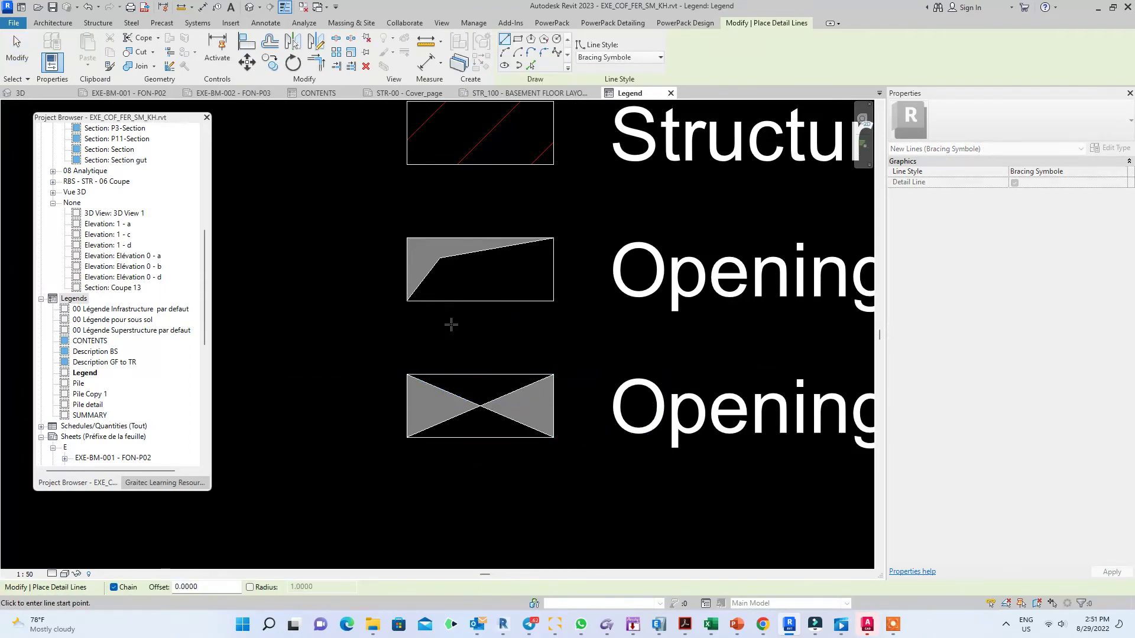
{"action": "scroll", "coordinate": [451, 324], "scroll_direction": "down", "scroll_amount": 2}
{"action": "scroll", "coordinate": [451, 324], "scroll_direction": "down", "scroll_amount": 3}
{"action": "key", "text": "Escape"}
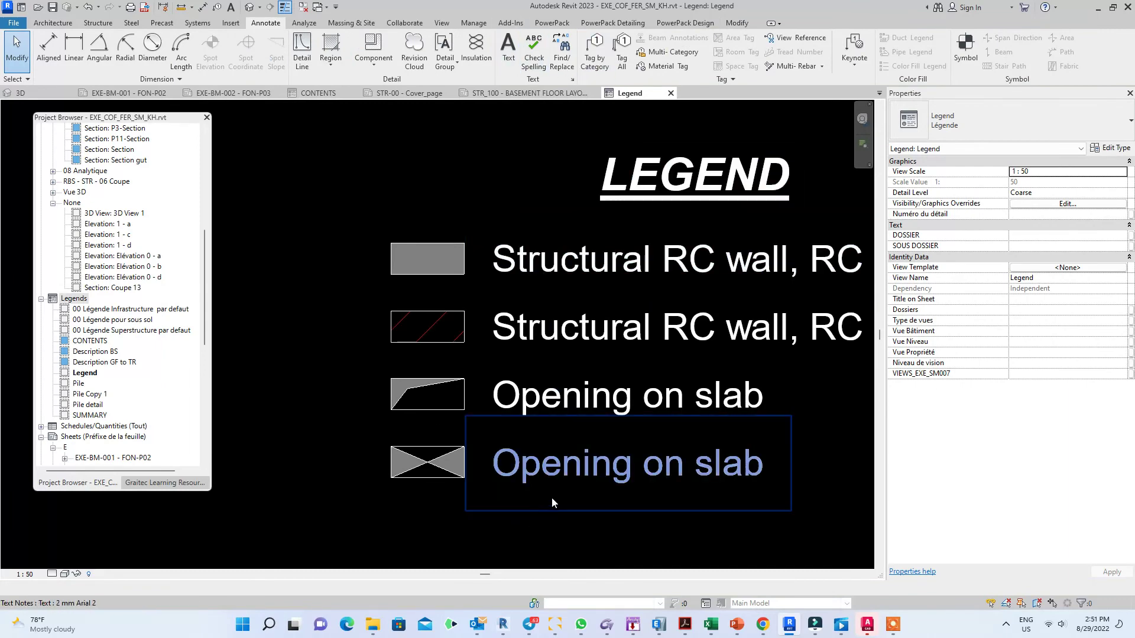
Replace the word 'slab' with 'wall' so the fourth label reads 'Opening on wall'
{"action": "left_click", "coordinate": [573, 474]}
{"action": "left_click", "coordinate": [631, 470]}
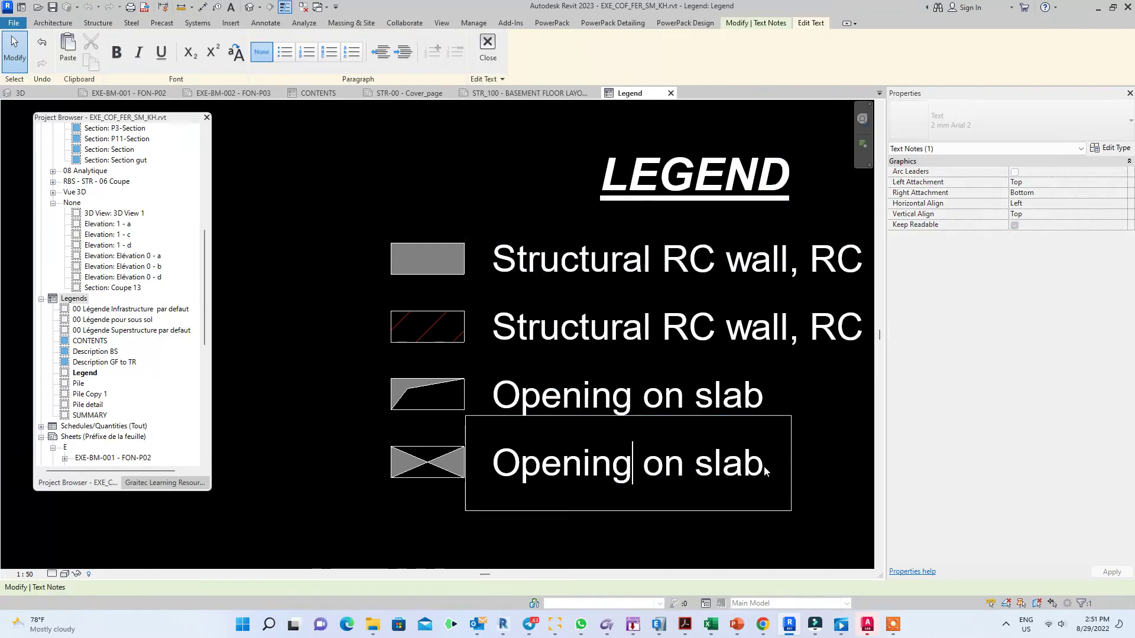
{"action": "left_click_drag", "start_coordinate": [765, 471], "coordinate": [685, 470]}
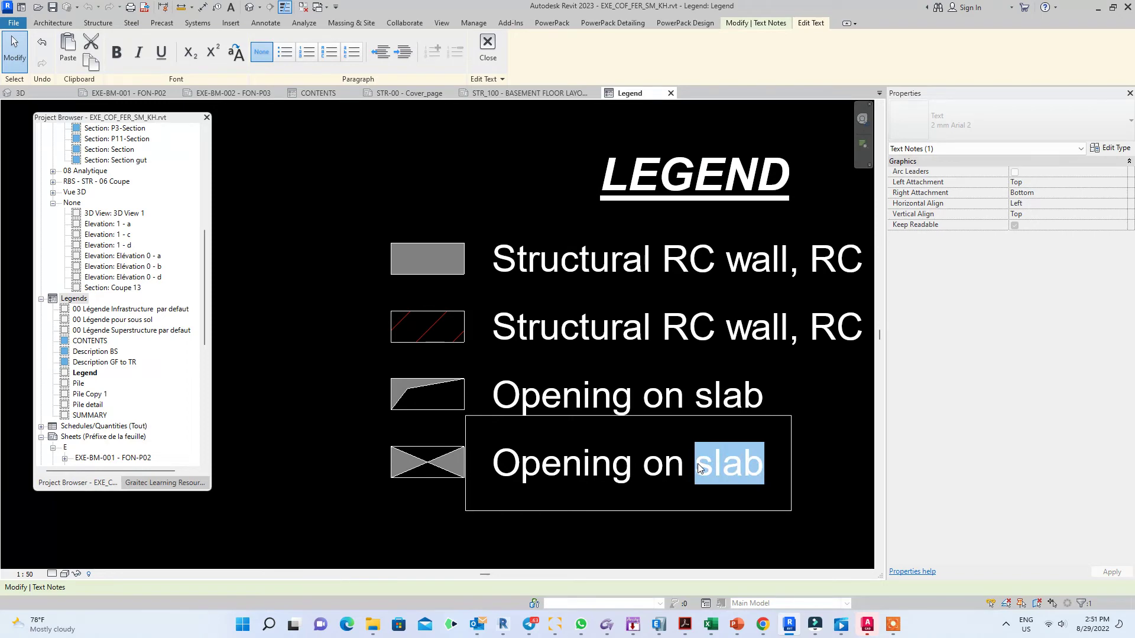
{"action": "type", "text": "wall"}
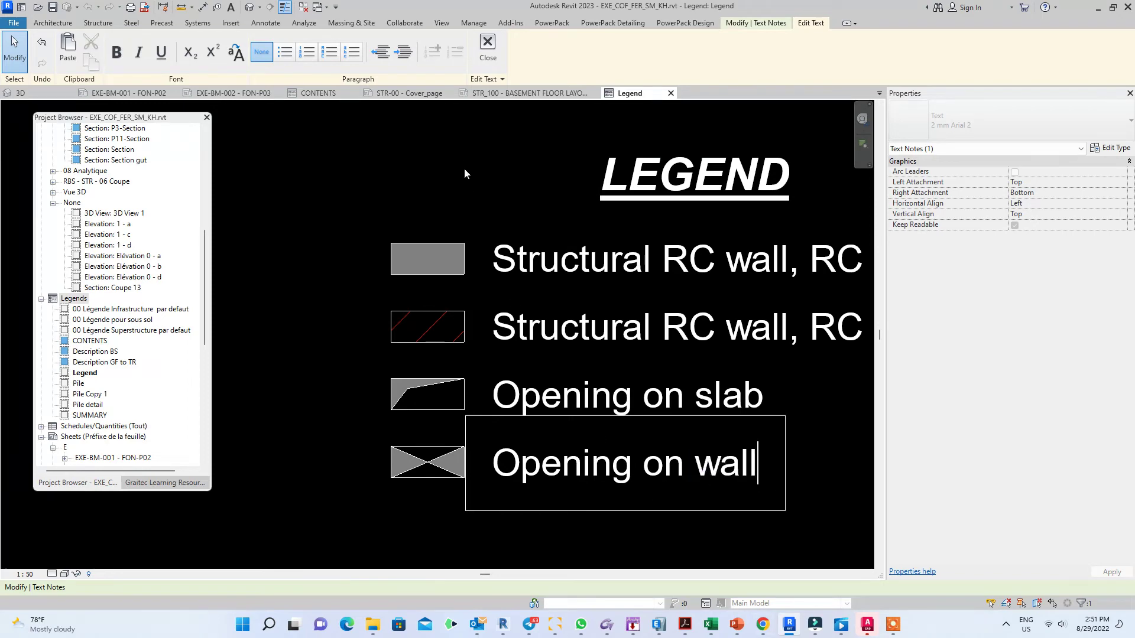
{"action": "left_click", "coordinate": [464, 161]}
{"action": "scroll", "coordinate": [463, 161], "scroll_direction": "down", "scroll_amount": 1}
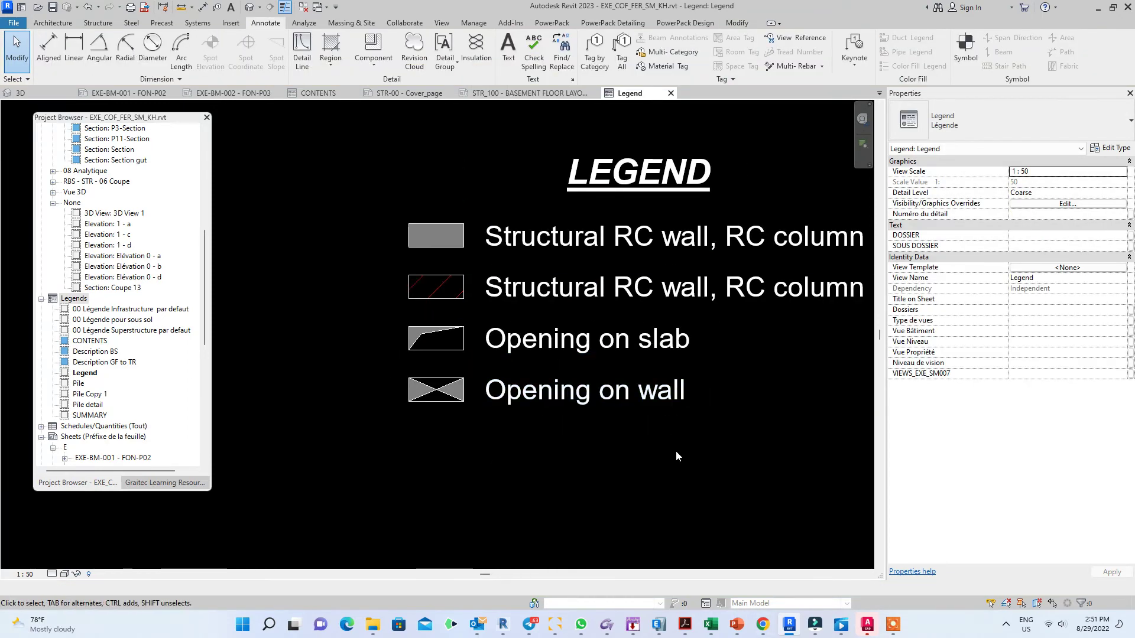
Zoom and pan around the Legend view to review the finished four-row legend
{"action": "scroll", "coordinate": [677, 455], "scroll_direction": "down", "scroll_amount": 1}
{"action": "scroll", "coordinate": [677, 455], "scroll_direction": "down", "scroll_amount": 1}
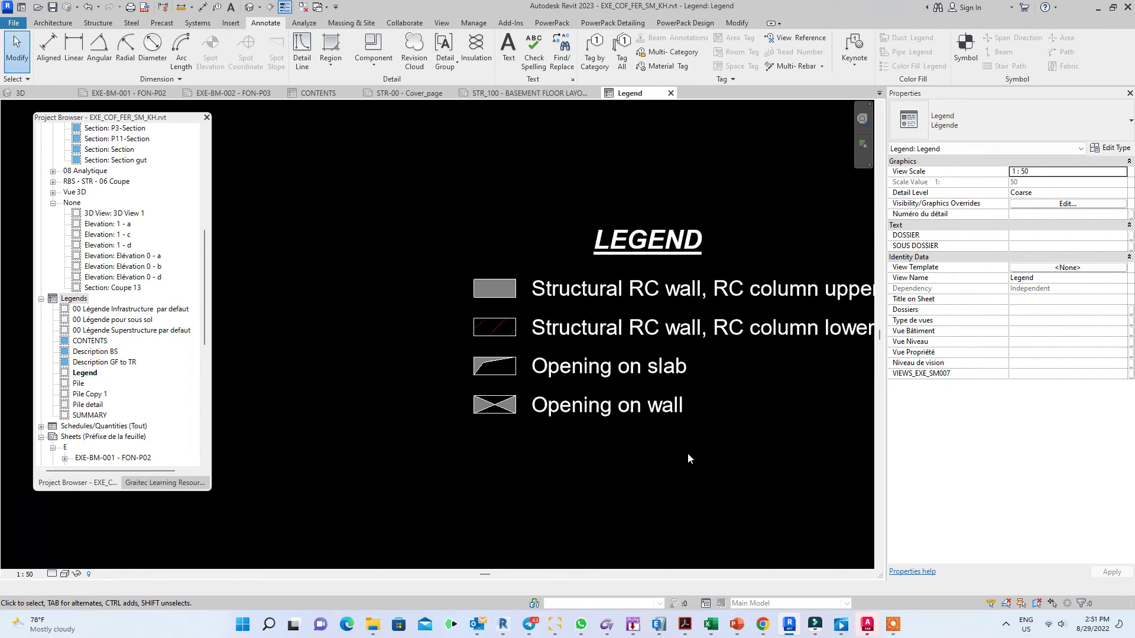
{"action": "middle_click_drag", "start_coordinate": [686, 452], "coordinate": [520, 448]}
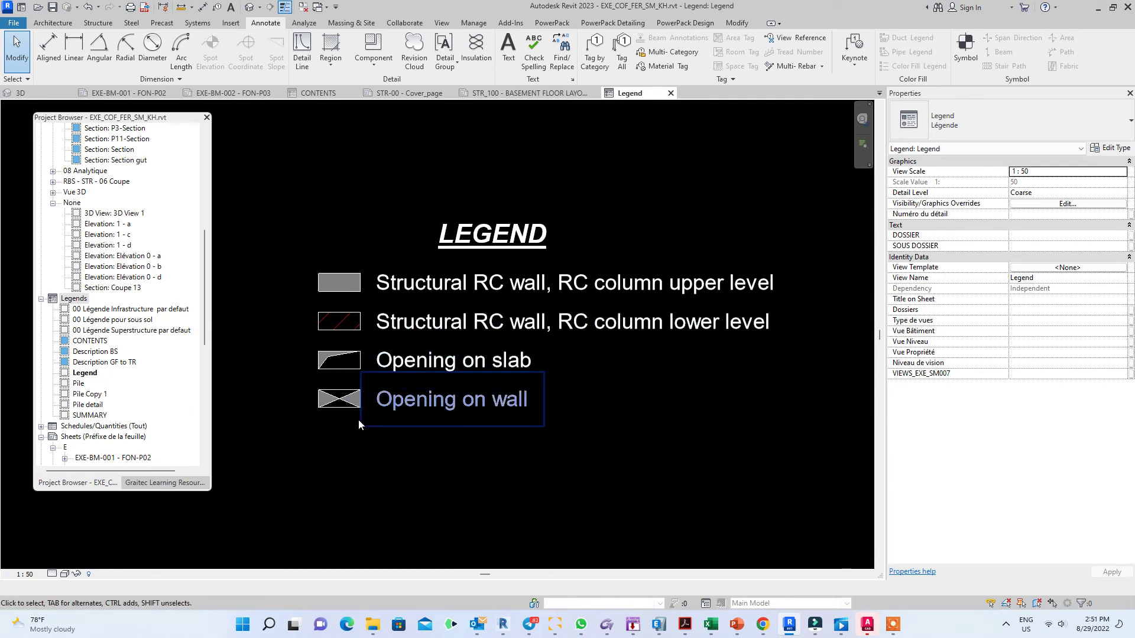
{"action": "middle_click_drag", "start_coordinate": [358, 420], "coordinate": [385, 409]}
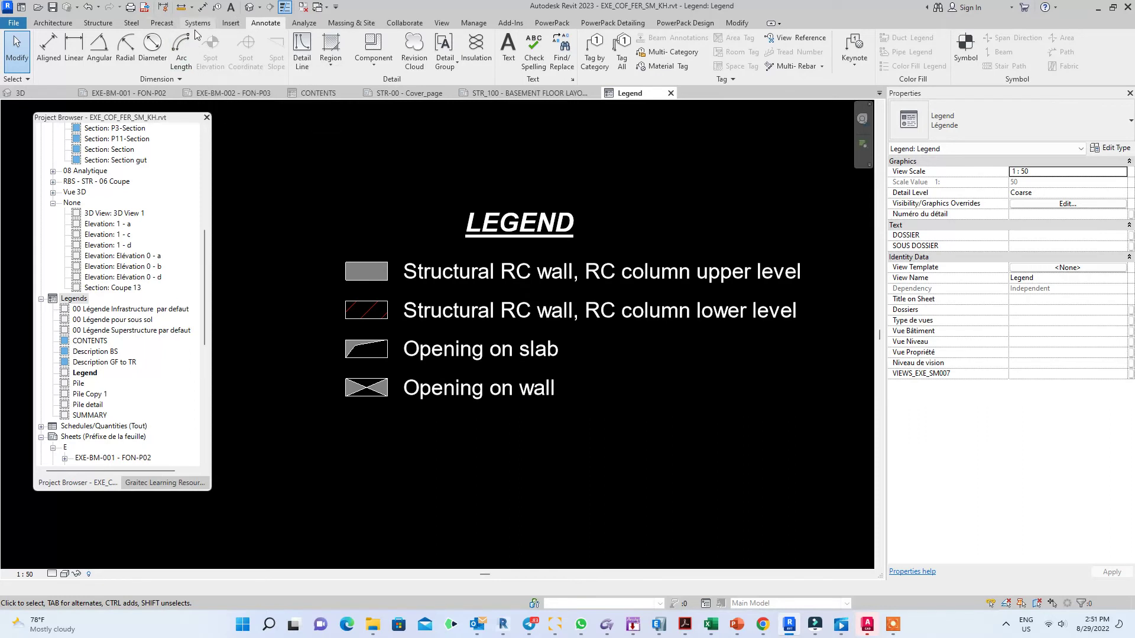
{"action": "scroll", "coordinate": [348, 291], "scroll_direction": "down", "scroll_amount": 1}
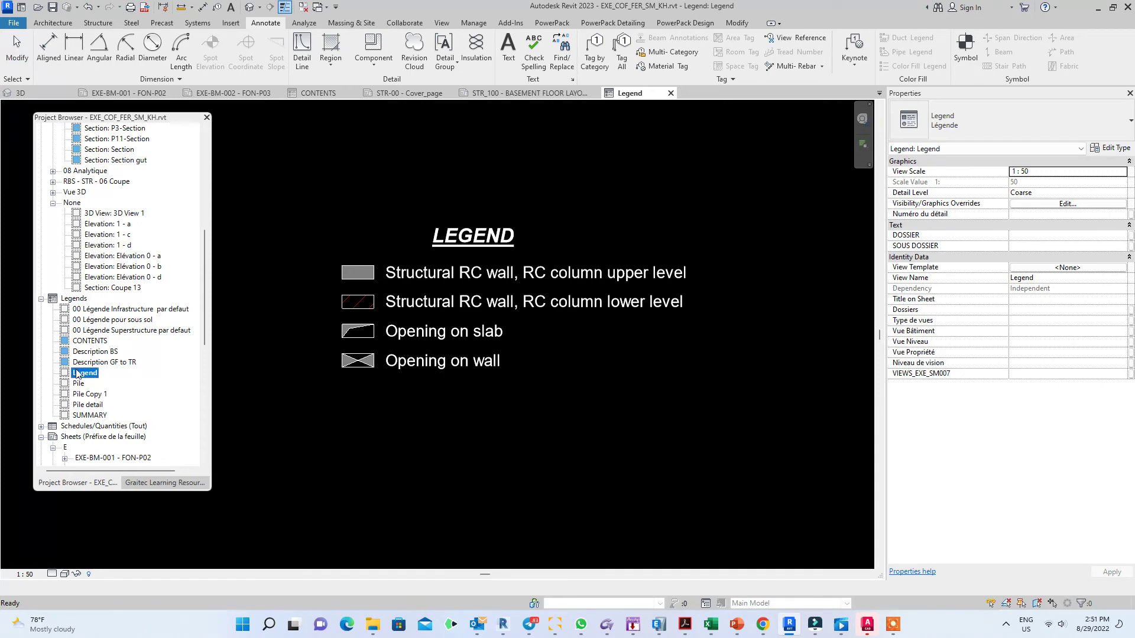
{"action": "scroll", "coordinate": [101, 387], "scroll_direction": "down", "scroll_amount": 1}
{"action": "scroll", "coordinate": [95, 391], "scroll_direction": "down", "scroll_amount": 2}
{"action": "scroll", "coordinate": [91, 394], "scroll_direction": "down", "scroll_amount": 1}
{"action": "scroll", "coordinate": [96, 424], "scroll_direction": "down", "scroll_amount": 1}
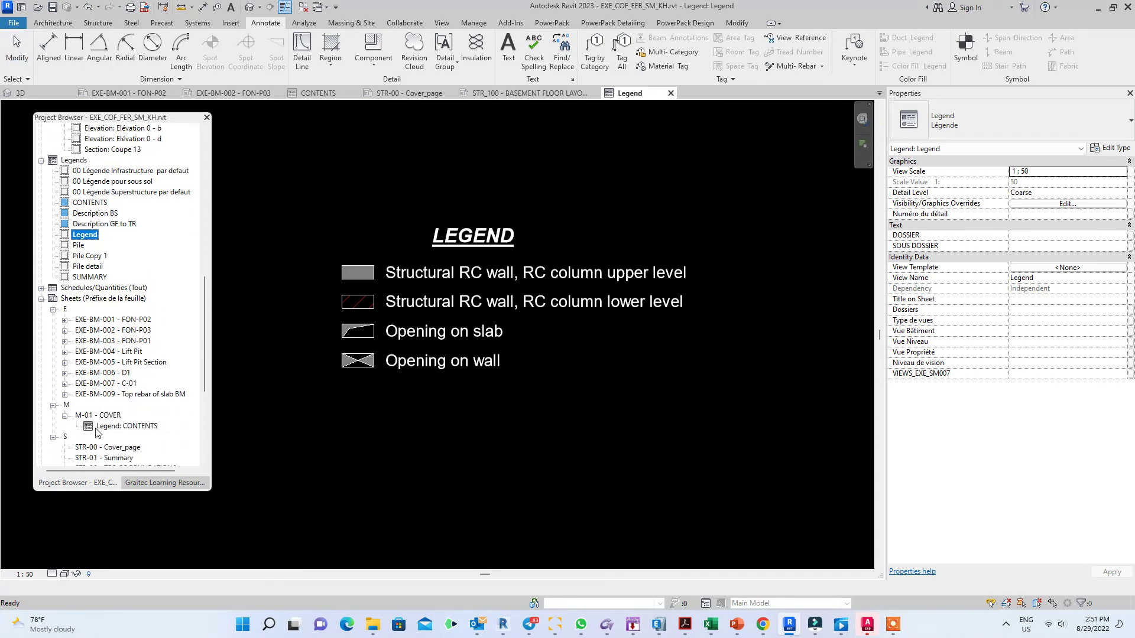
{"action": "scroll", "coordinate": [97, 431], "scroll_direction": "down", "scroll_amount": 1}
Browse the FON-P03, CONTENTS and Cover_page views, open STR_100, and pick Legend
{"action": "left_click", "coordinate": [234, 92]}
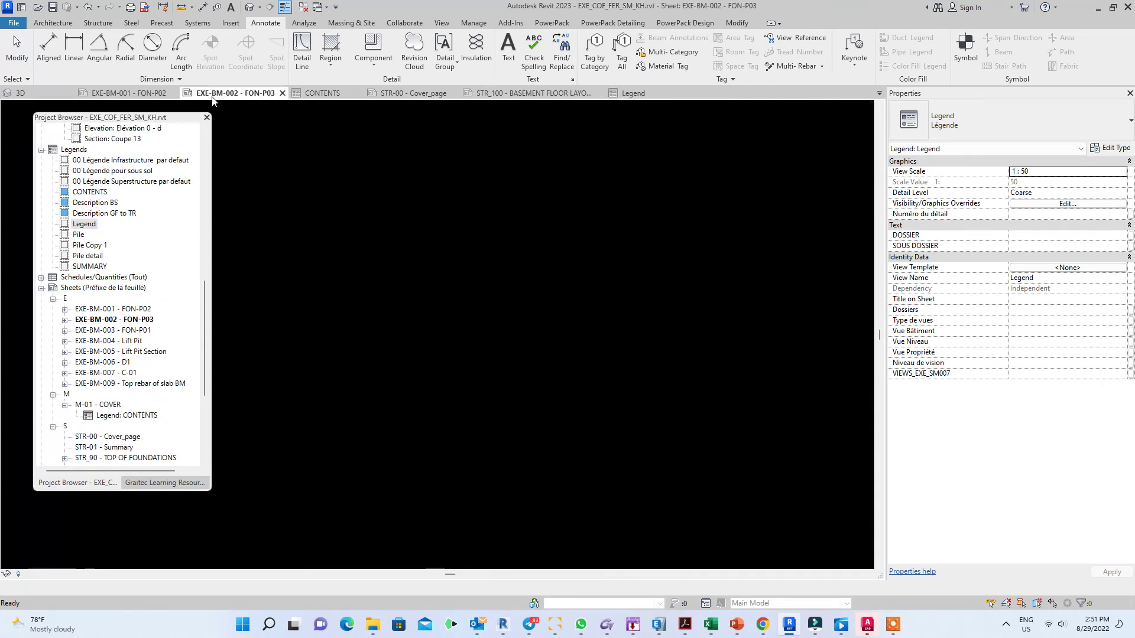
{"action": "left_click", "coordinate": [306, 98]}
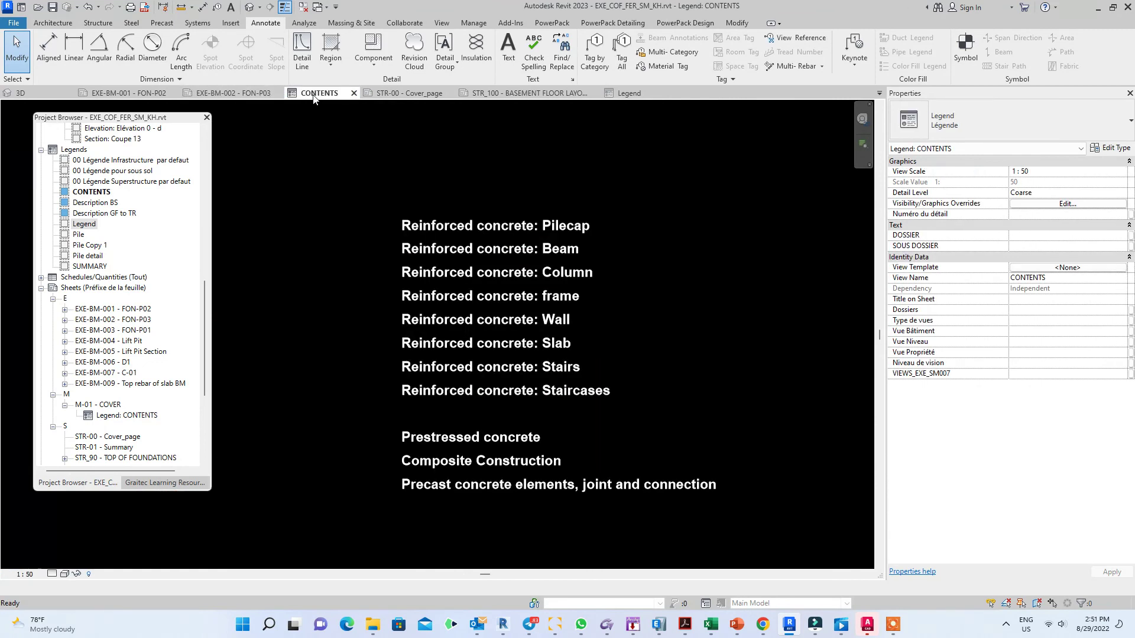
{"action": "left_click", "coordinate": [423, 95]}
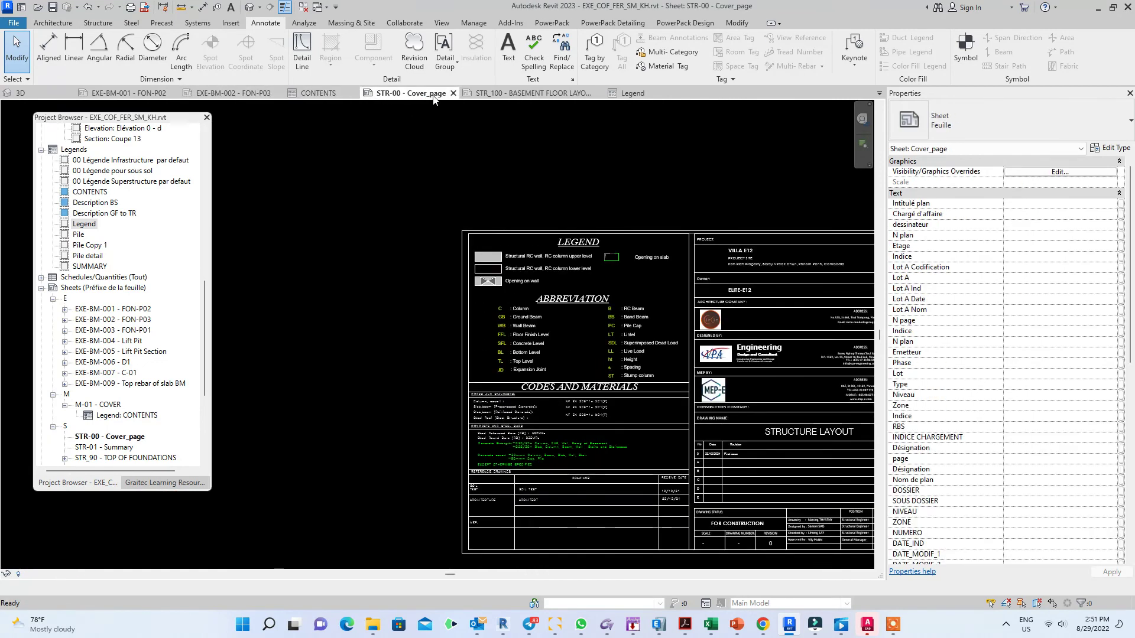
{"action": "left_click", "coordinate": [503, 94]}
{"action": "scroll", "coordinate": [328, 313], "scroll_direction": "down", "scroll_amount": 2}
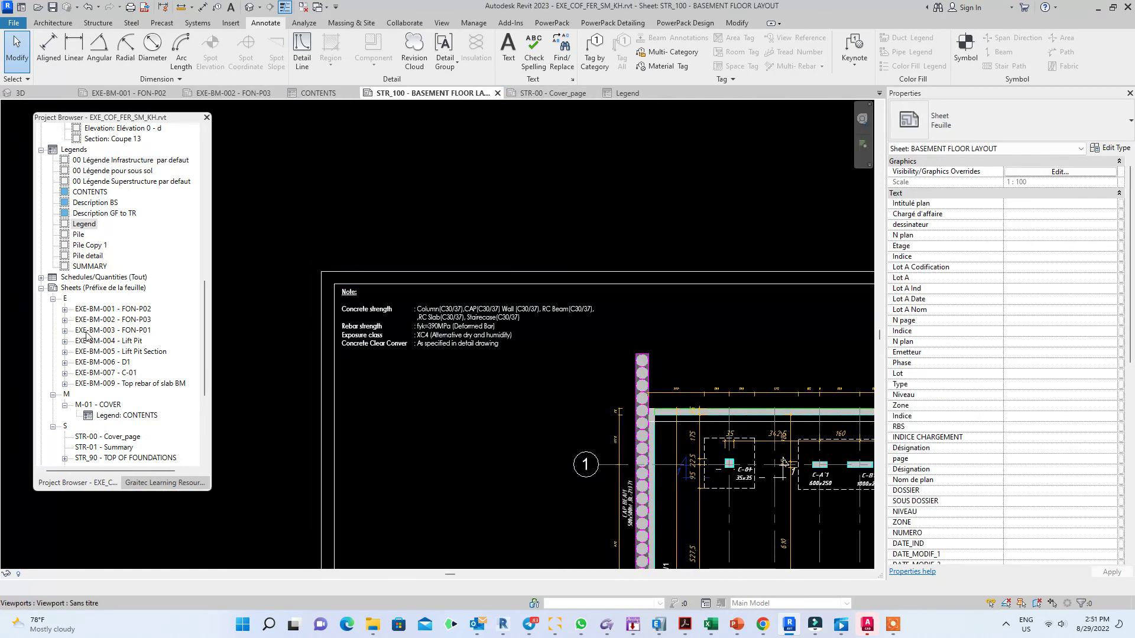
{"action": "left_click", "coordinate": [79, 236]}
{"action": "left_click", "coordinate": [80, 227]}
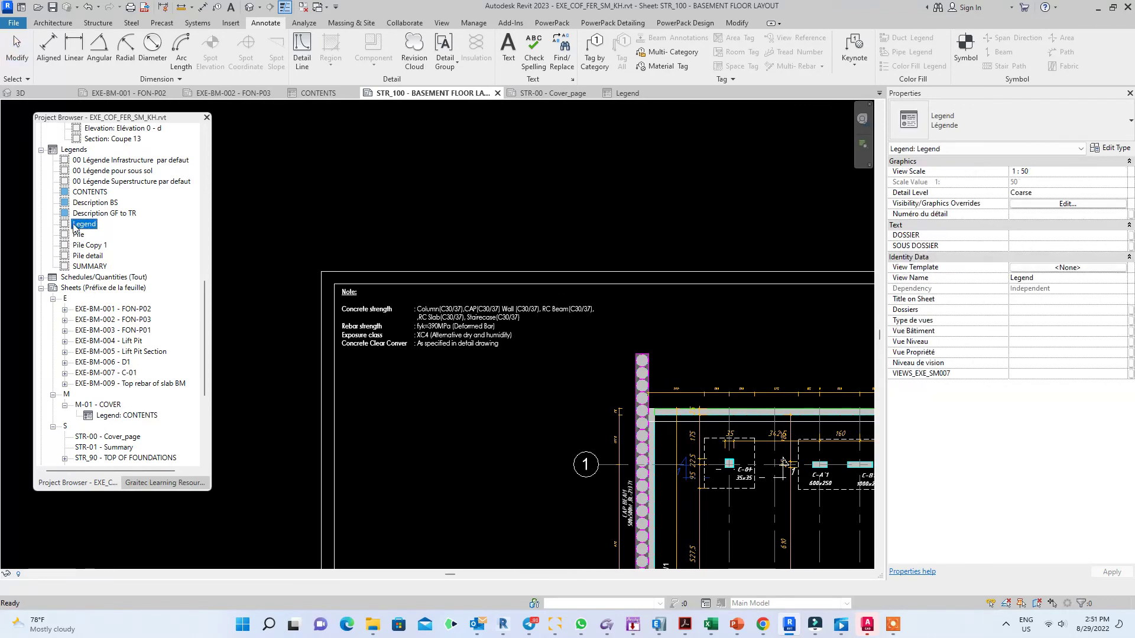
Place the Legend on STR_100 below the notes with the 'Sans titre' viewport type
{"action": "mouse_move", "coordinate": [74, 228]}
{"action": "left_mouse_down"}
{"action": "mouse_move", "coordinate": [418, 464]}
{"action": "mouse_move", "coordinate": [416, 431]}
{"action": "left_mouse_up"}
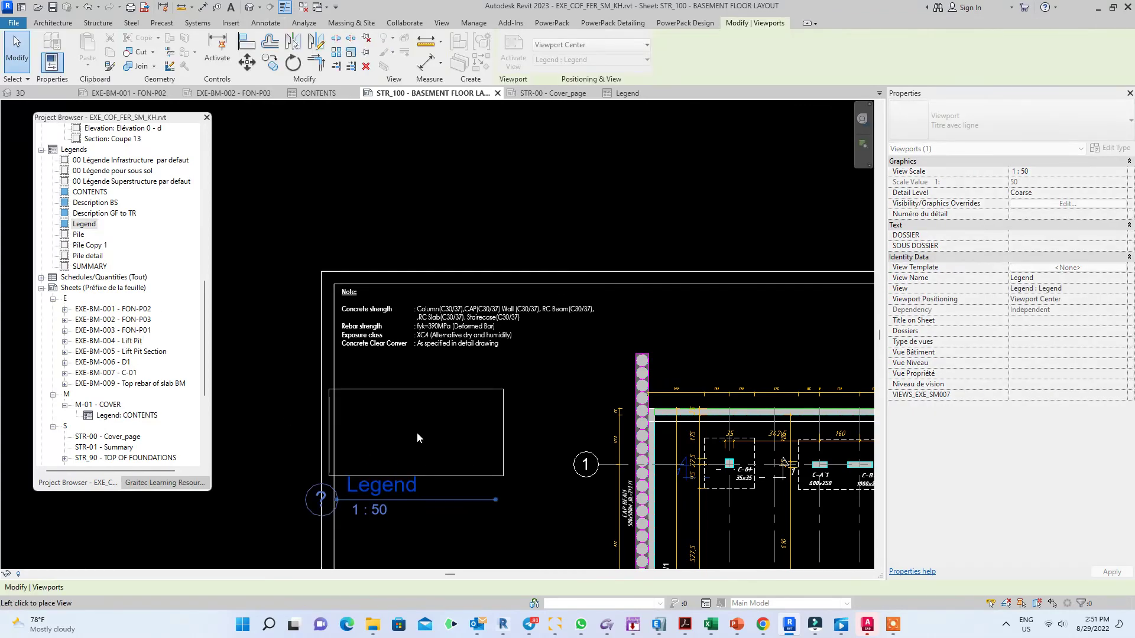
{"action": "left_click", "coordinate": [440, 427]}
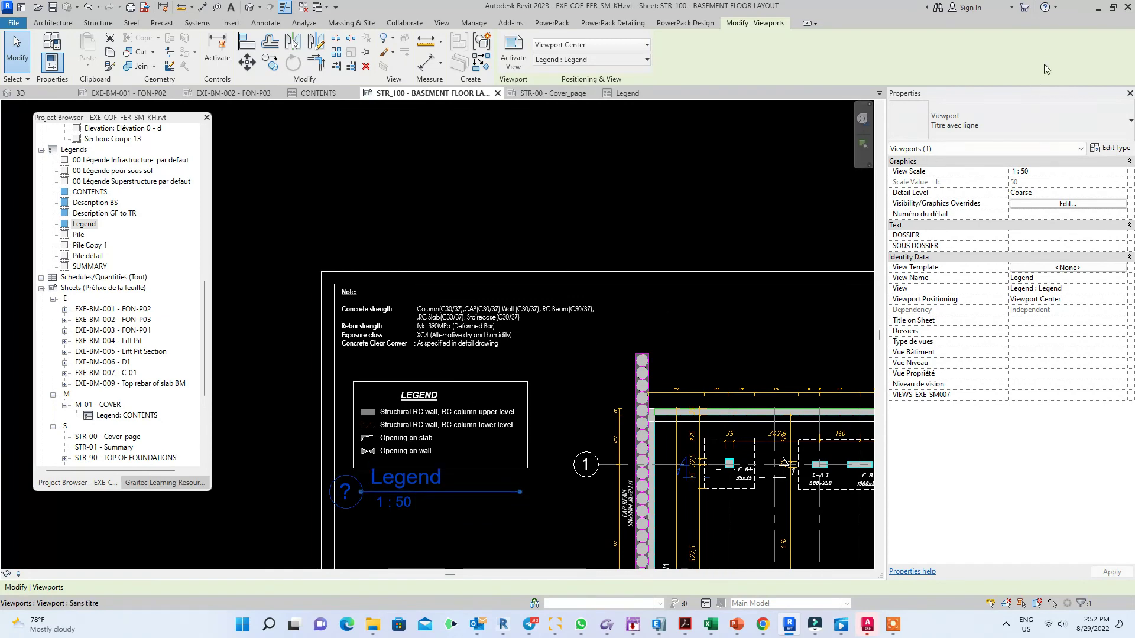
{"action": "left_click", "coordinate": [991, 126]}
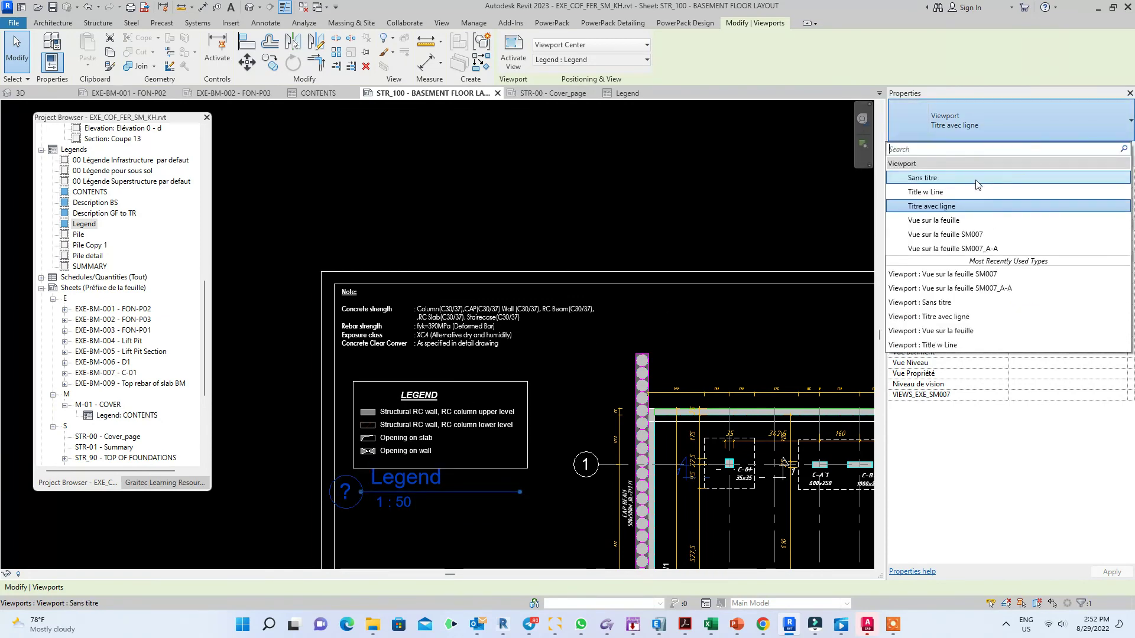
{"action": "left_click", "coordinate": [922, 178]}
Open the STR_200 - GROUND FLOOR LAYOUT sheet
{"action": "scroll", "coordinate": [438, 319], "scroll_direction": "down", "scroll_amount": 1}
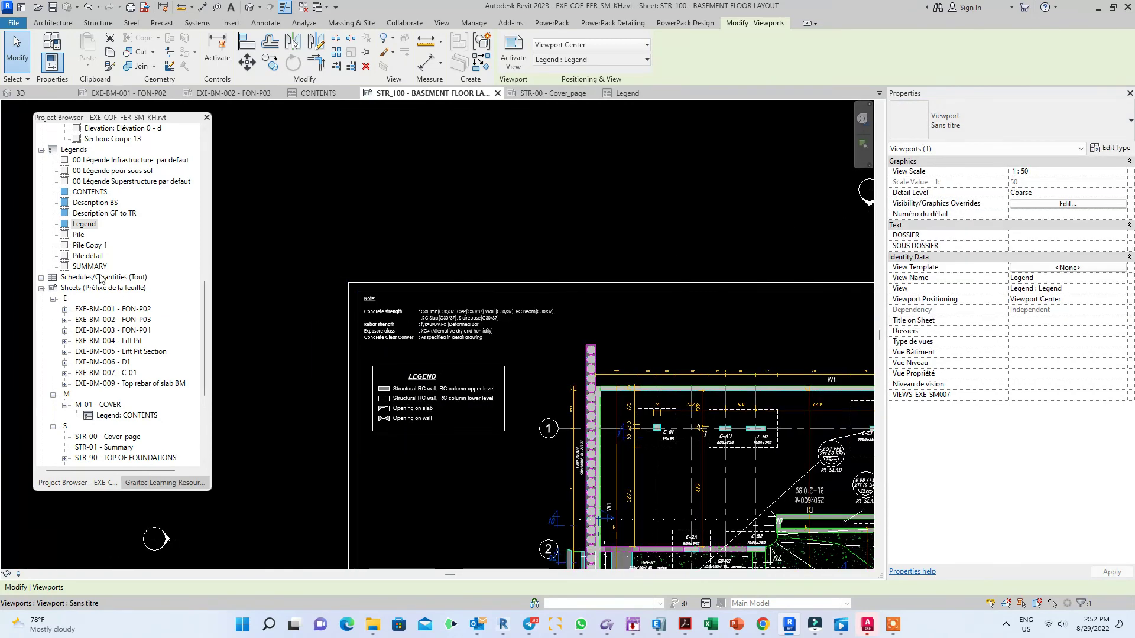
{"action": "scroll", "coordinate": [114, 313], "scroll_direction": "down", "scroll_amount": 2}
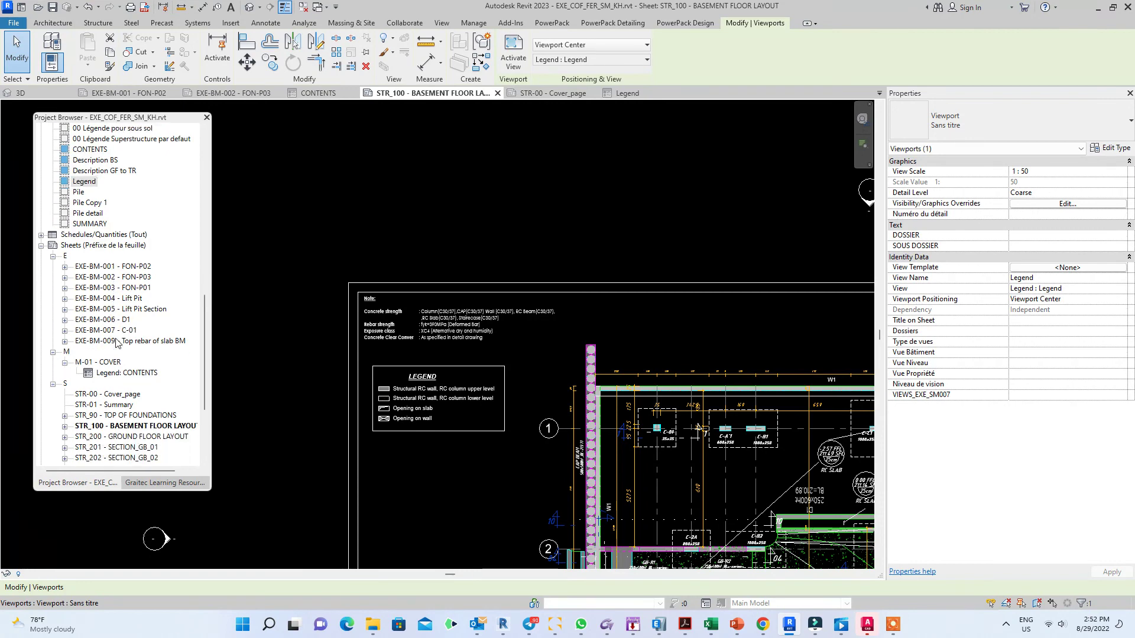
{"action": "left_click", "coordinate": [118, 437]}
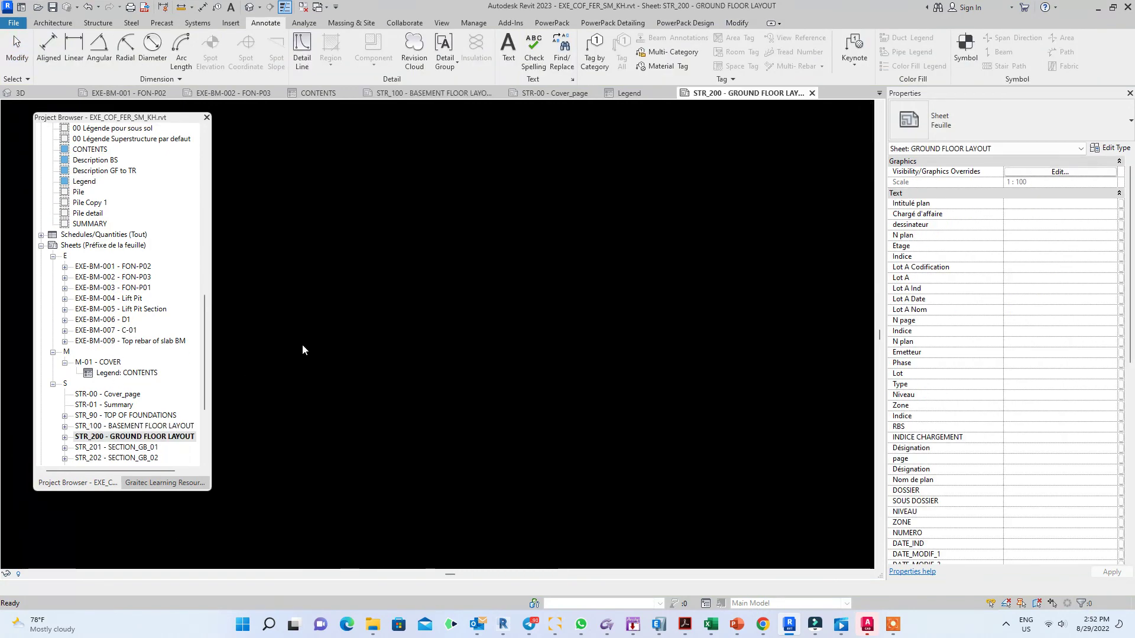
Open the STR_300 - FIRST FLOOR LAYOUT sheet from the Project Browser
{"action": "left_click", "coordinate": [123, 447]}
{"action": "scroll", "coordinate": [127, 450], "scroll_direction": "down", "scroll_amount": 3}
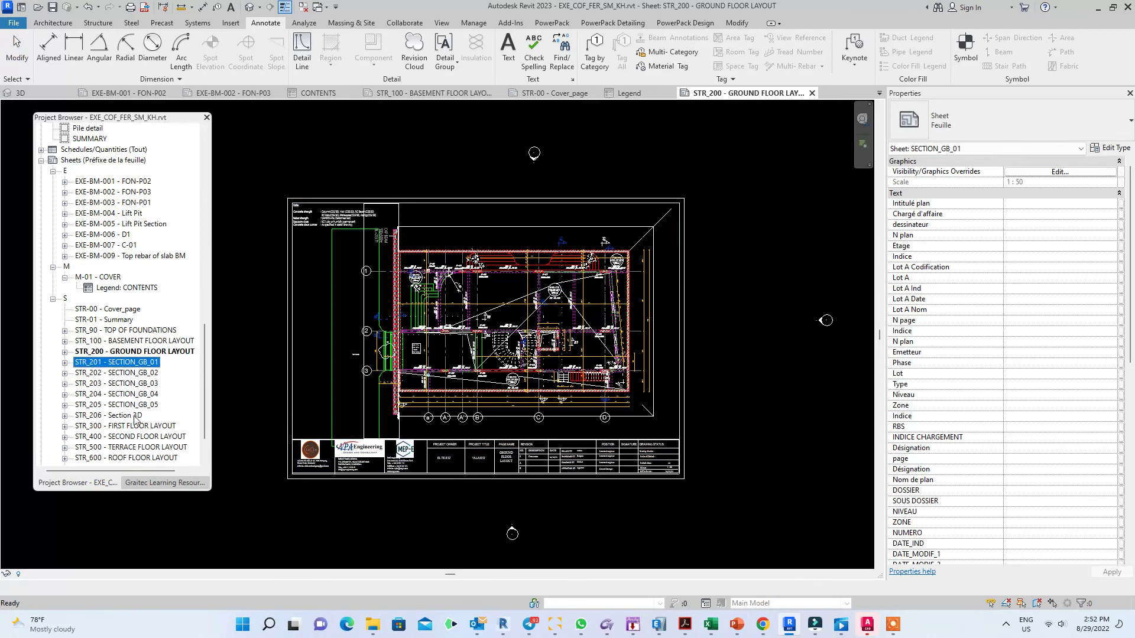
{"action": "left_click", "coordinate": [129, 427]}
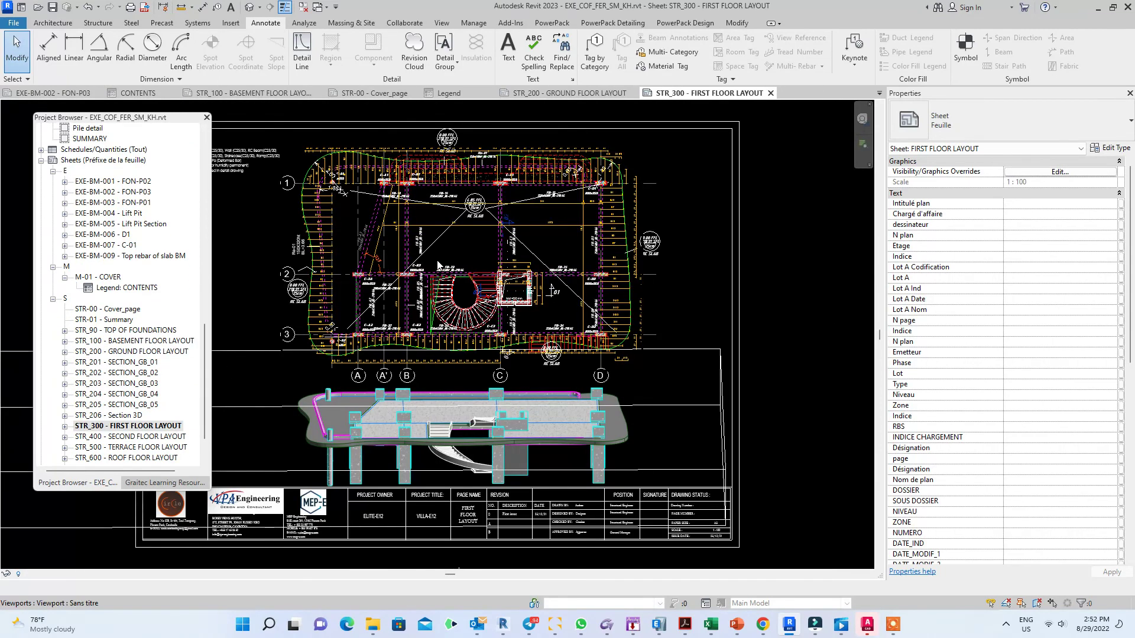
{"action": "scroll", "coordinate": [299, 275], "scroll_direction": "up", "scroll_amount": 2}
{"action": "scroll", "coordinate": [467, 331], "scroll_direction": "up", "scroll_amount": 2}
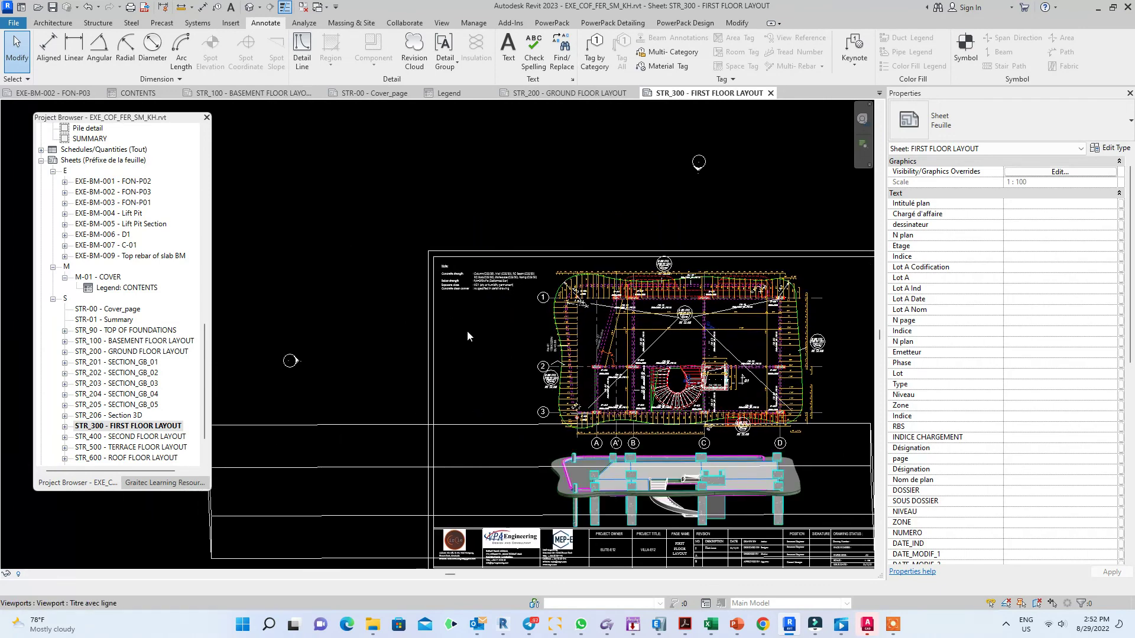
{"action": "scroll", "coordinate": [467, 331], "scroll_direction": "up", "scroll_amount": 2}
{"action": "left_click", "coordinate": [114, 320]}
{"action": "scroll", "coordinate": [106, 284], "scroll_direction": "up", "scroll_amount": 3}
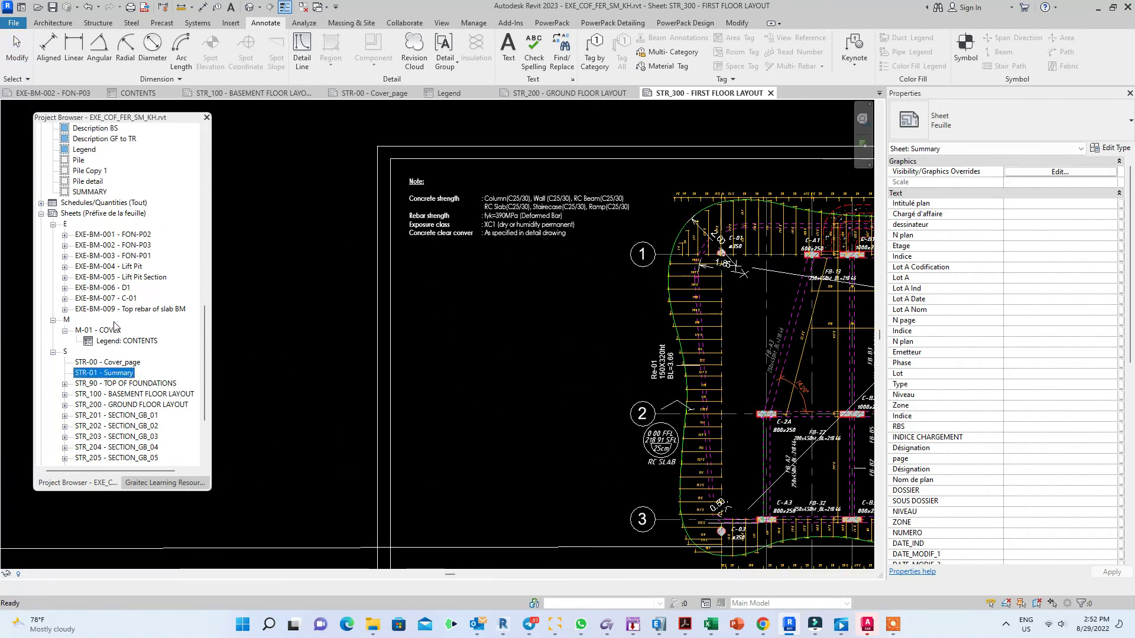
Place the Legend below the notes block with the 'Sans titre' viewport type
{"action": "left_click_drag", "start_coordinate": [88, 182], "coordinate": [529, 309]}
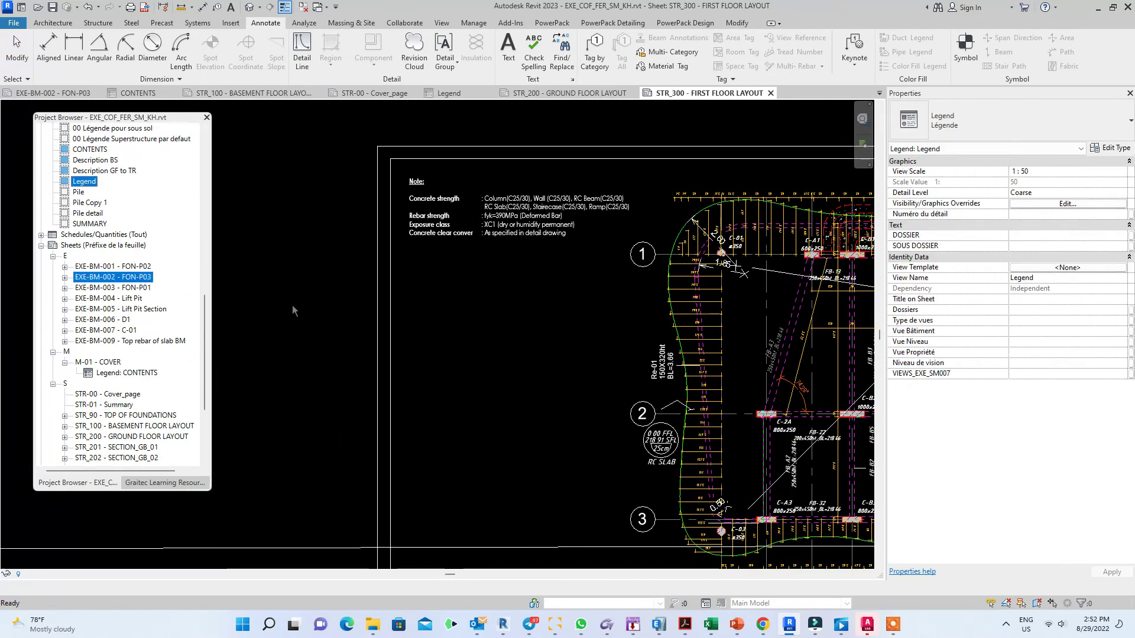
{"action": "left_click", "coordinate": [502, 338]}
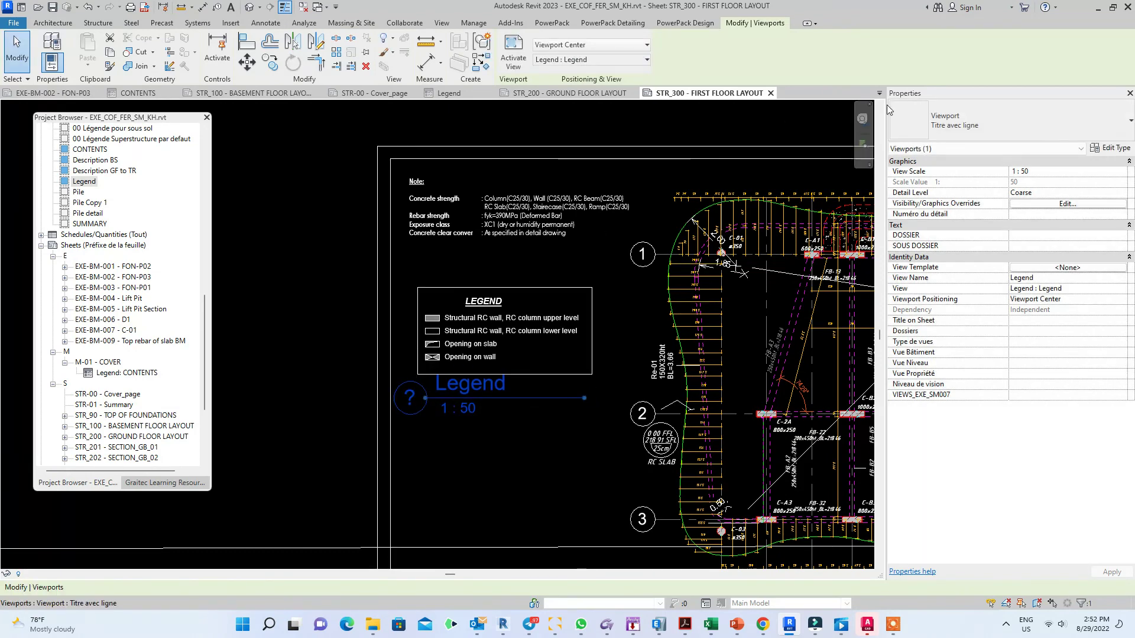
{"action": "left_click", "coordinate": [959, 109]}
{"action": "left_click", "coordinate": [942, 176]}
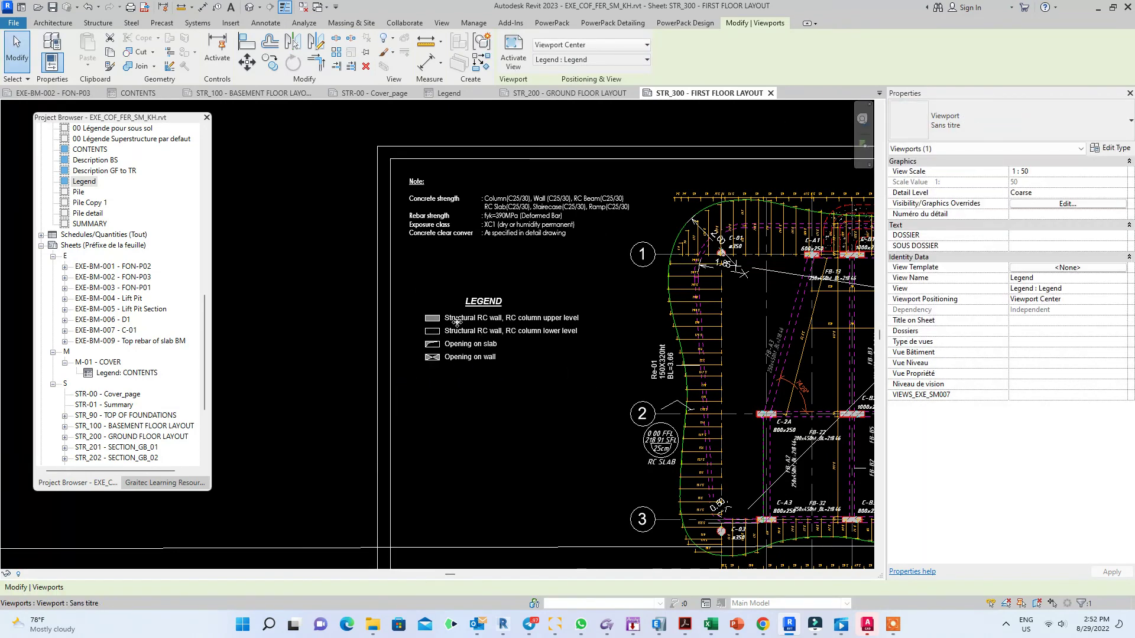